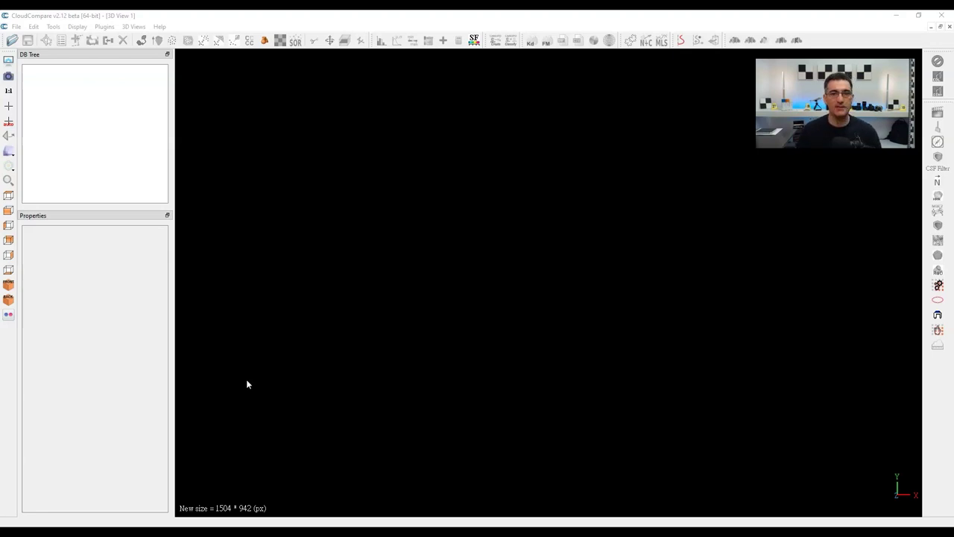
# Check the Parking Lot.e57 and Ford SUV.e57 files on the DATA (D:) drive in File Explorer.
pyautogui.click(298, 357)
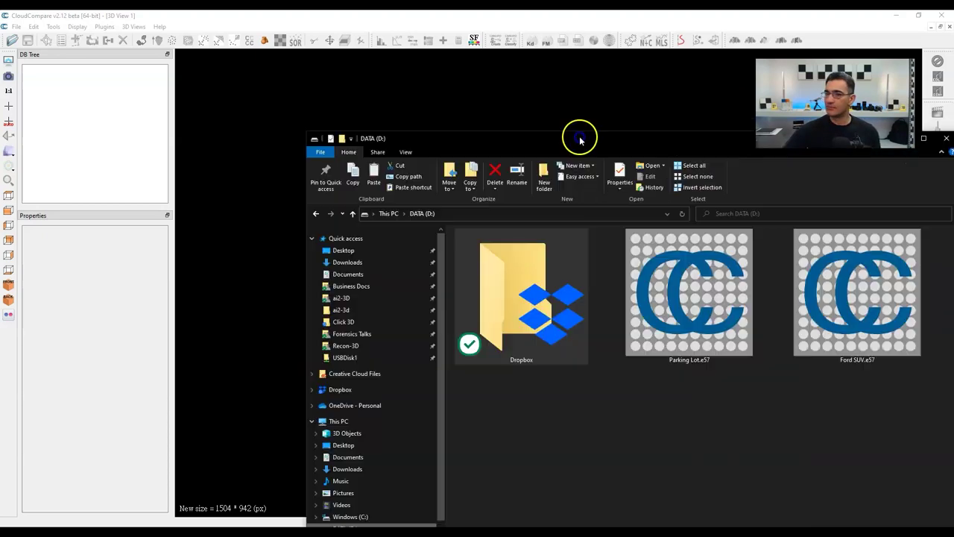
pyautogui.moveTo(579, 137); pyautogui.dragTo(395, 66)
pyautogui.click(477, 260)
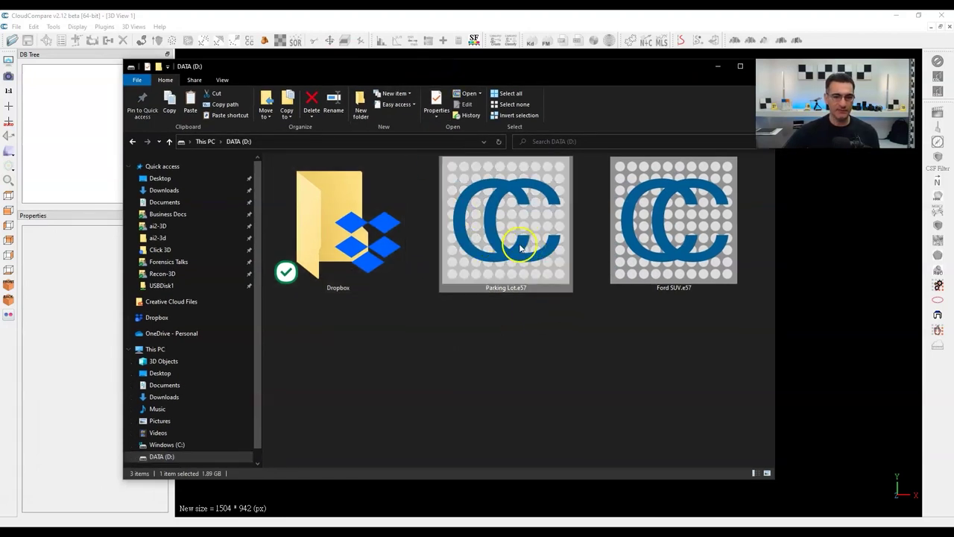
pyautogui.click(679, 254)
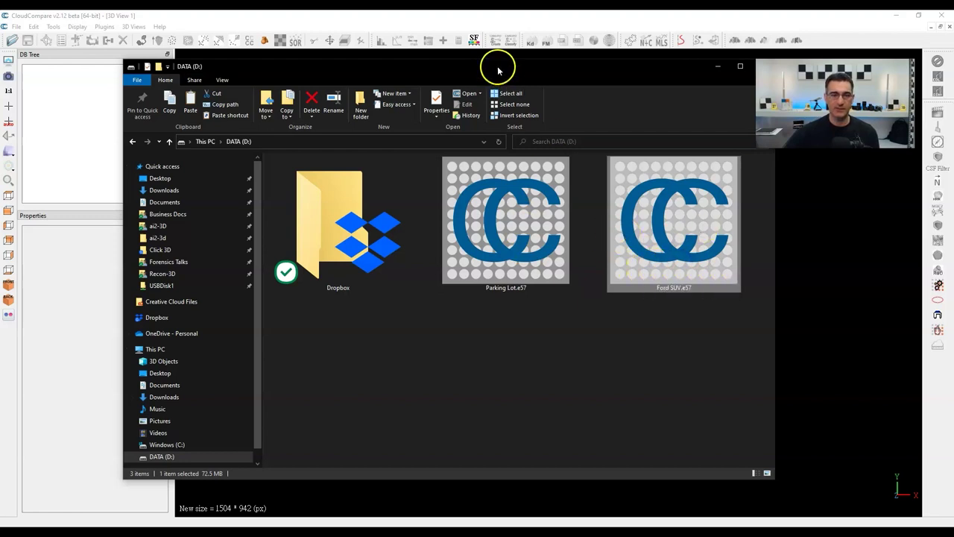
pyautogui.moveTo(501, 67); pyautogui.dragTo(474, 67)
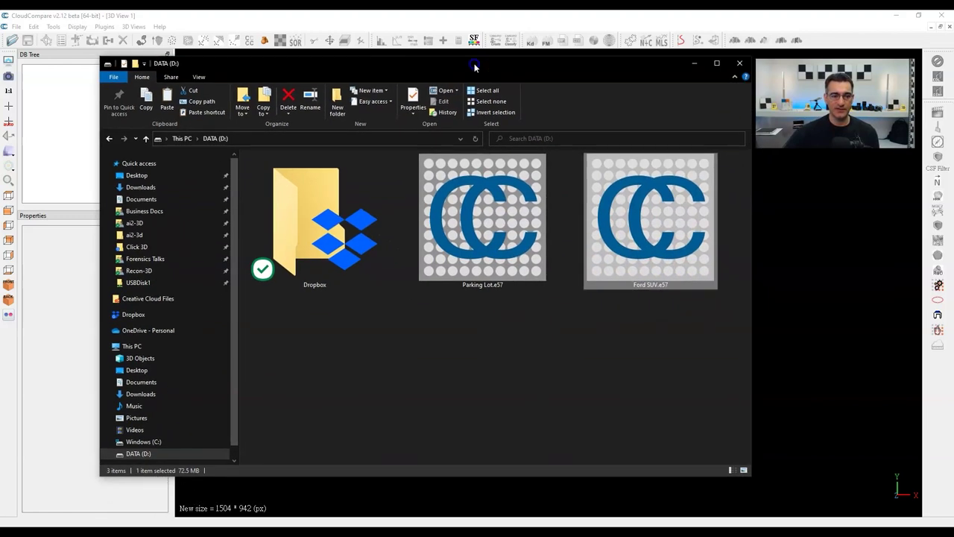
pyautogui.click(216, 139)
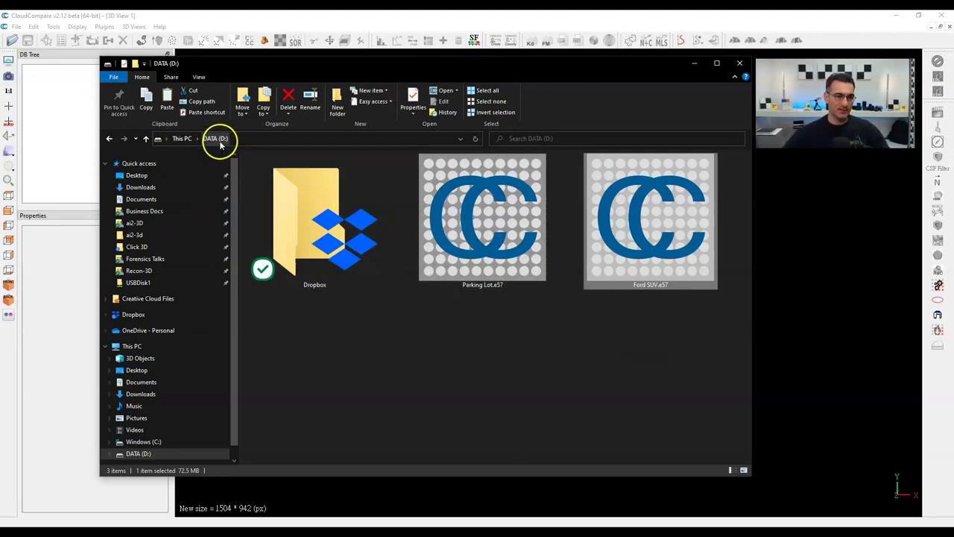
pyautogui.click(218, 140)
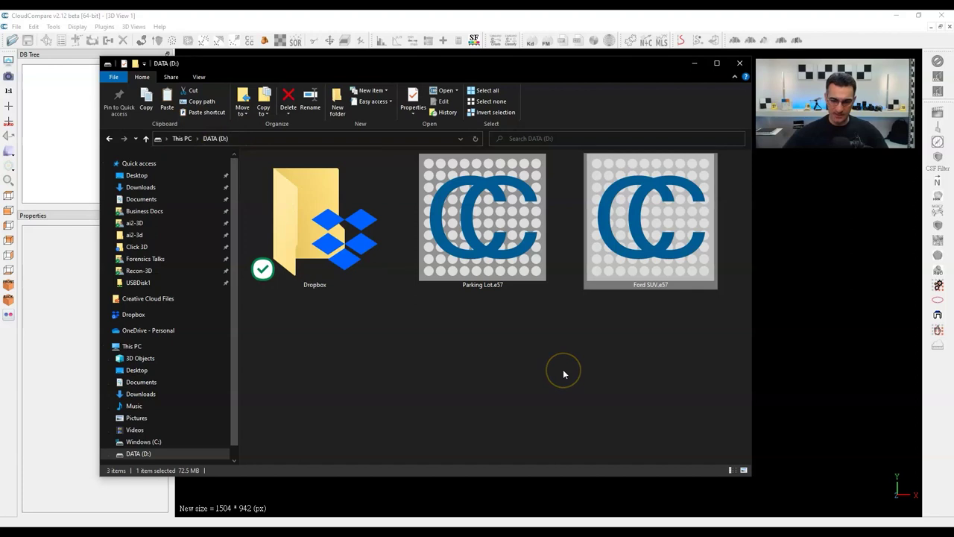
pyautogui.moveTo(405, 64); pyautogui.dragTo(953, 186)
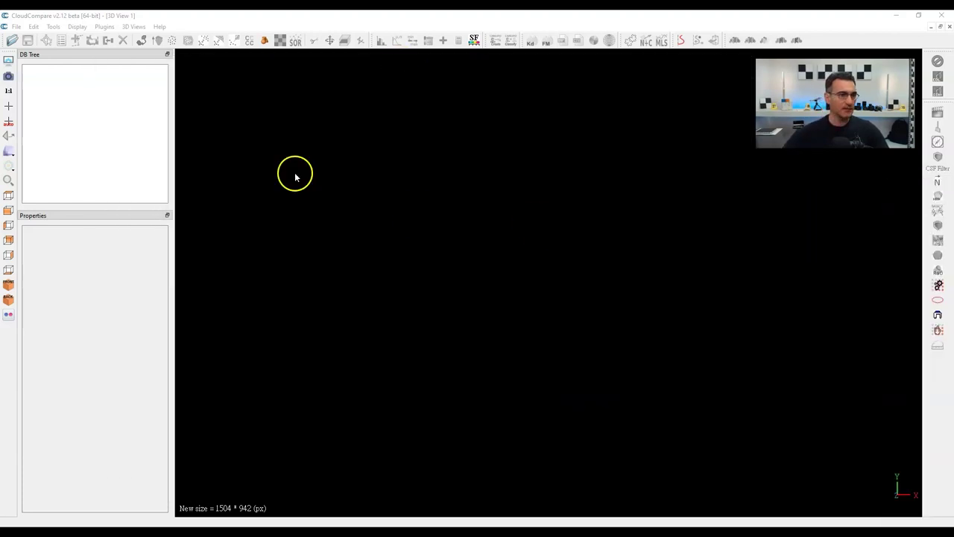
# Open Parking Lot.e57 from the DATA (D:) drive in CloudCompare.
pyautogui.click(12, 40)
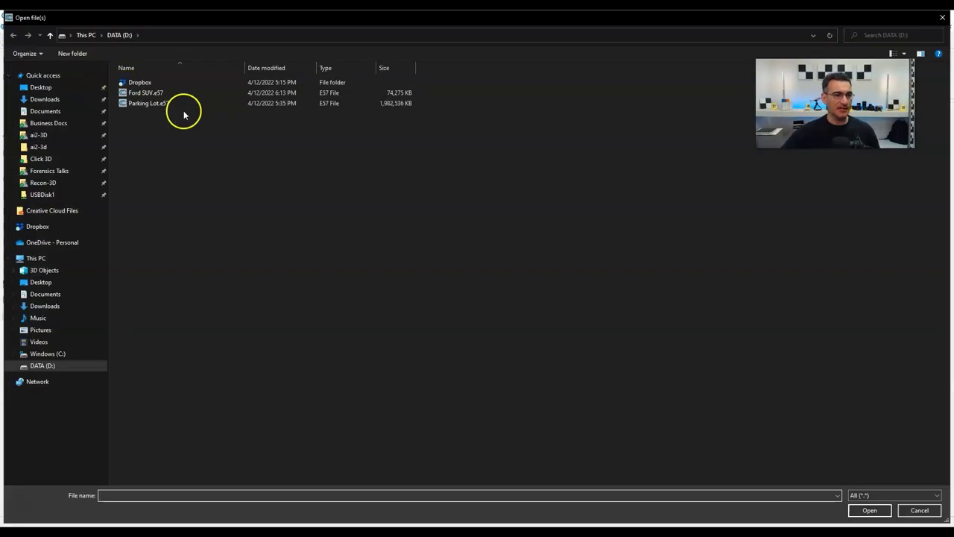
pyautogui.click(158, 102)
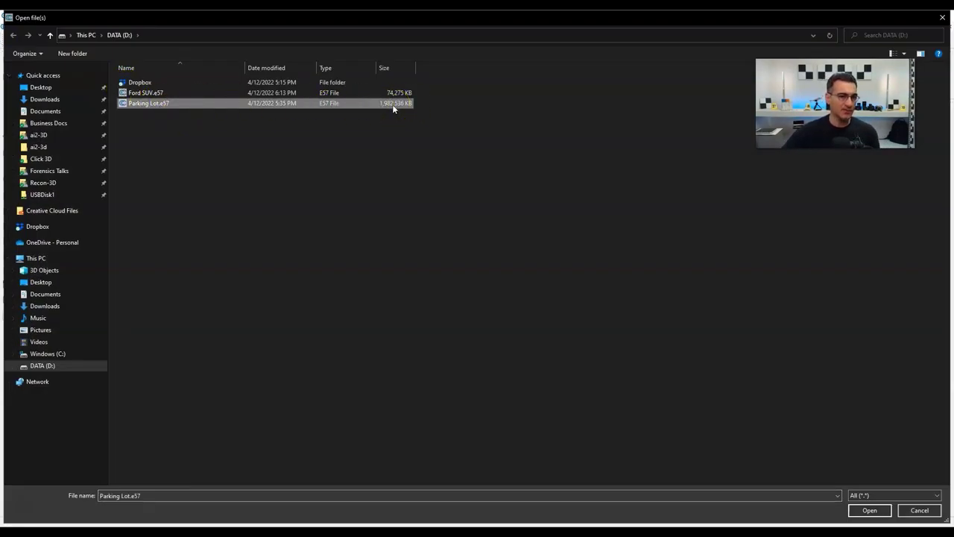
pyautogui.click(170, 93)
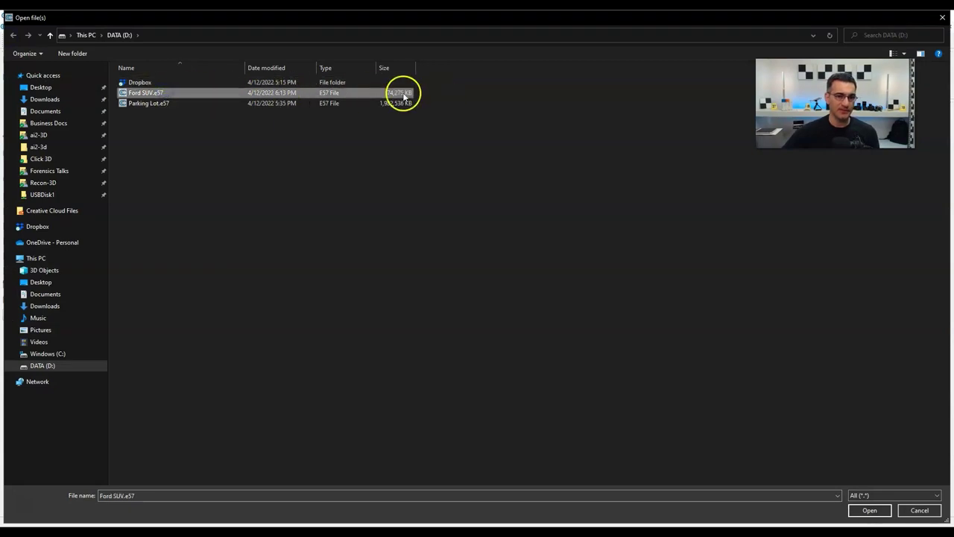
pyautogui.click(139, 106)
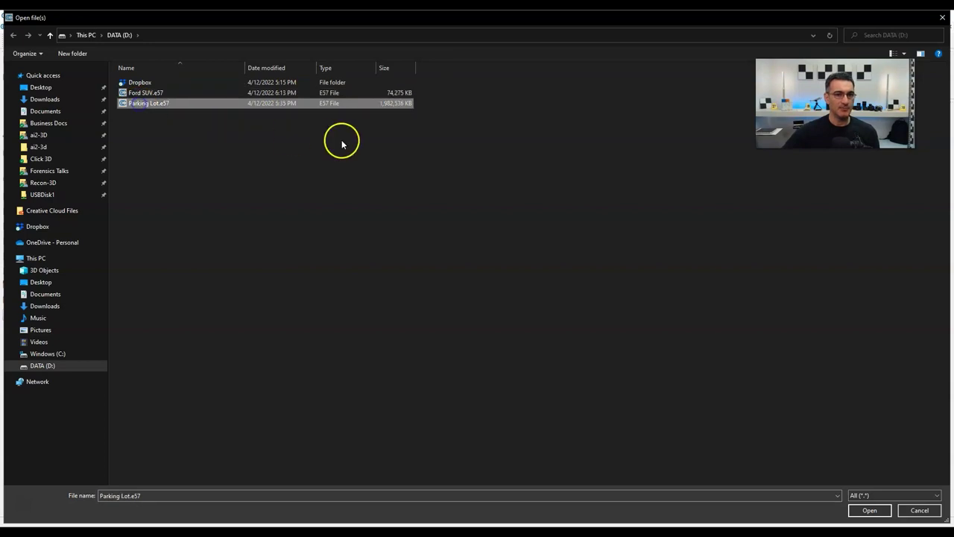
pyautogui.click(868, 511)
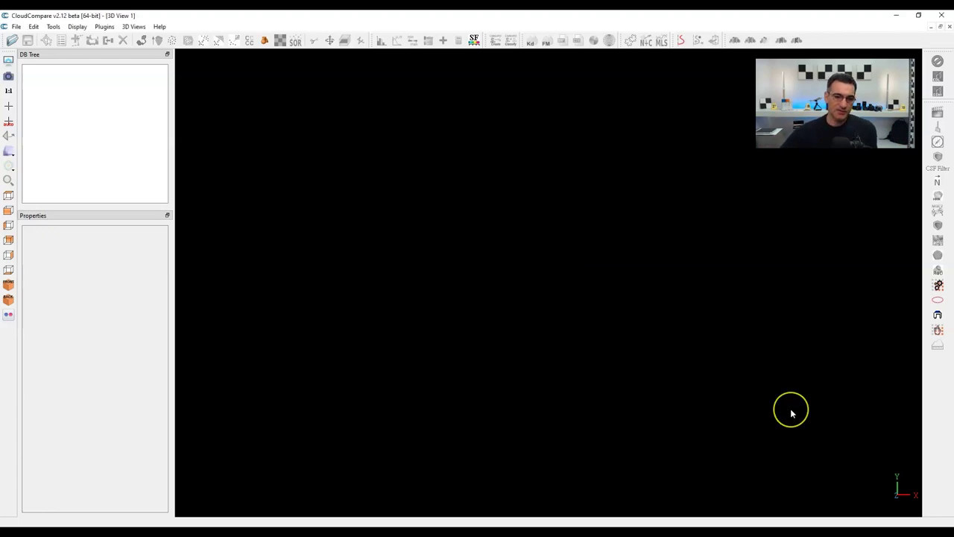
# Examine the parking lot point cloud from several angles and distances, and check its point count in the properties.
pyautogui.moveTo(638, 241); pyautogui.dragTo(539, 356)
pyautogui.scroll(10, 543, 342)
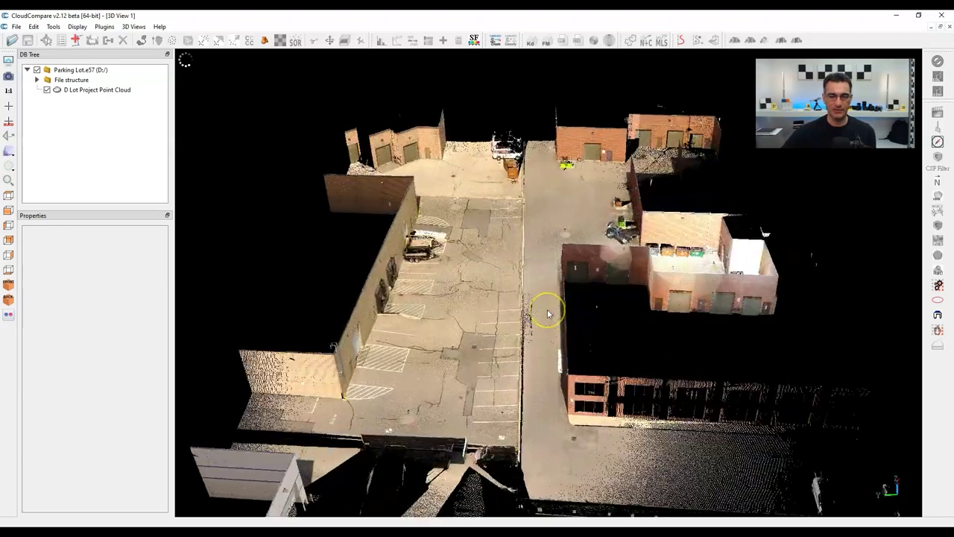
pyautogui.scroll(-10, 547, 343)
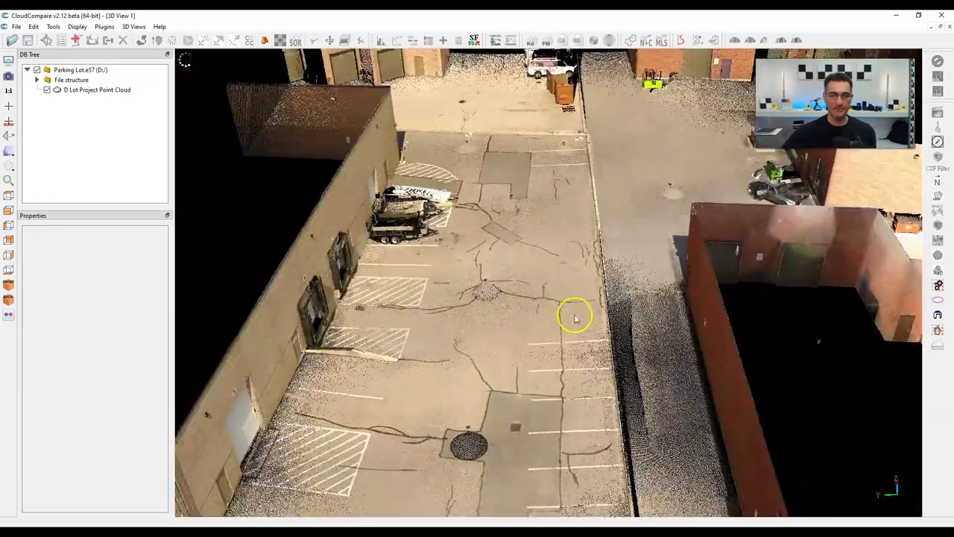
pyautogui.scroll(-1, 643, 313)
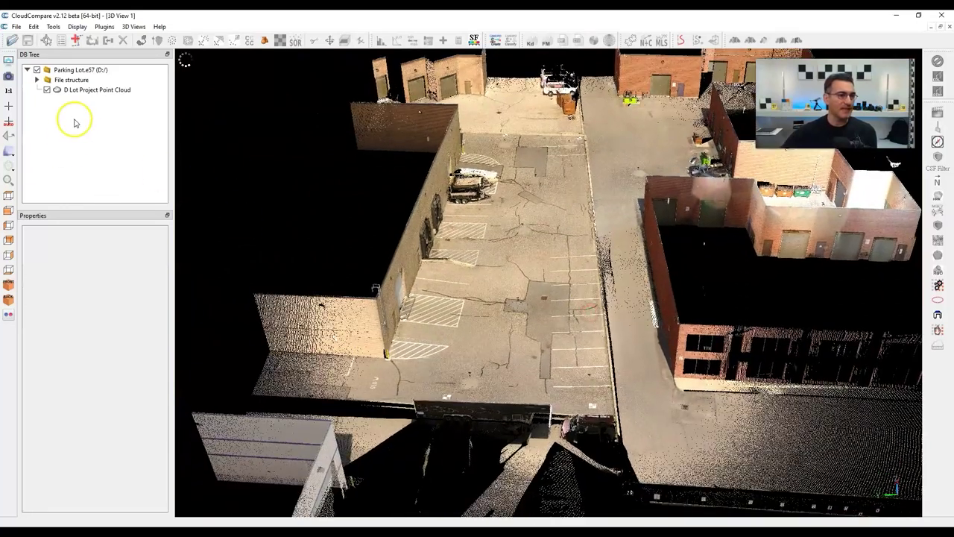
pyautogui.click(92, 90)
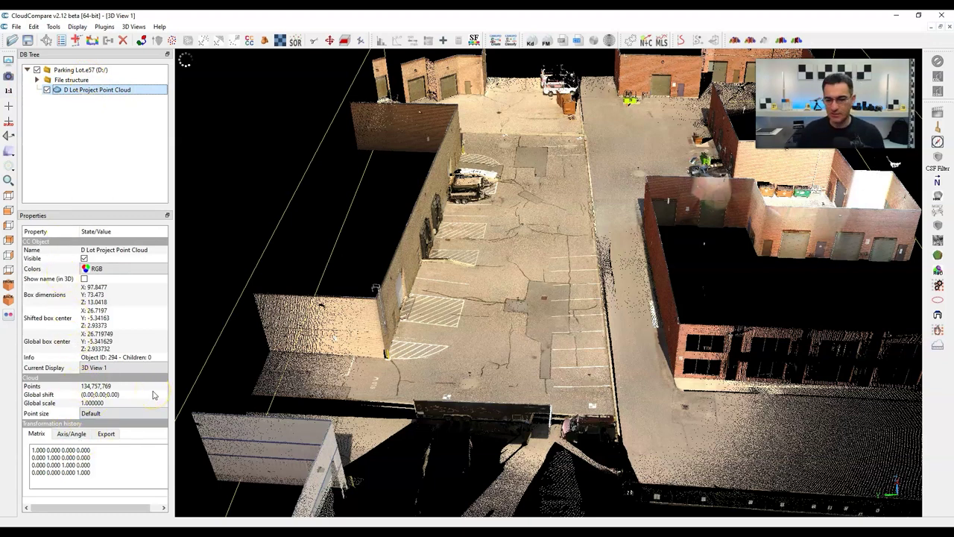
pyautogui.scroll(-3, 358, 194)
pyautogui.moveTo(592, 292); pyautogui.dragTo(603, 313)
pyautogui.scroll(3, 618, 311)
pyautogui.scroll(3, 618, 311)
pyautogui.moveTo(536, 306); pyautogui.dragTo(568, 242)
pyautogui.scroll(-5, 568, 242)
pyautogui.moveTo(601, 288); pyautogui.dragTo(515, 205)
# Hide the D Lot Project Point Cloud and open Ford SUV.e57 from the DATA (D:) drive.
pyautogui.click(139, 117)
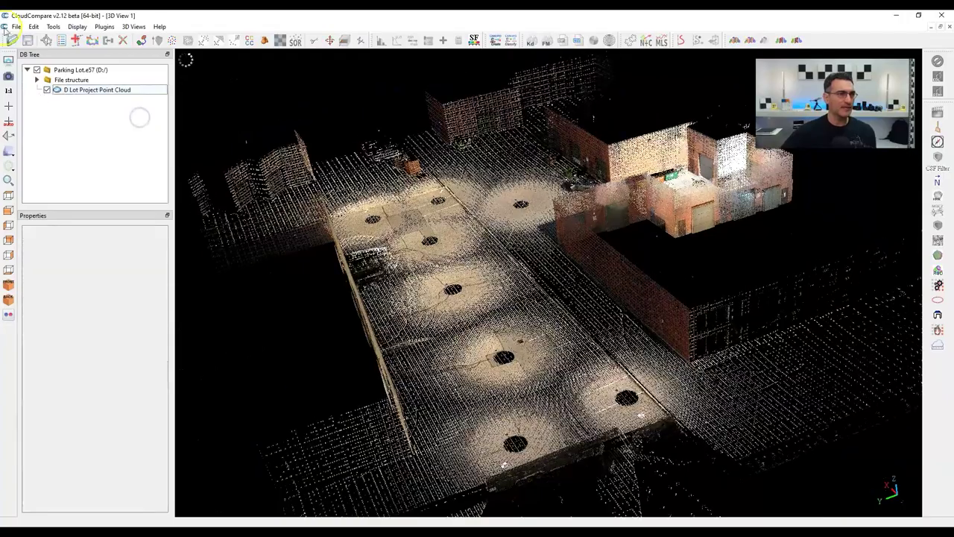
pyautogui.click(47, 91)
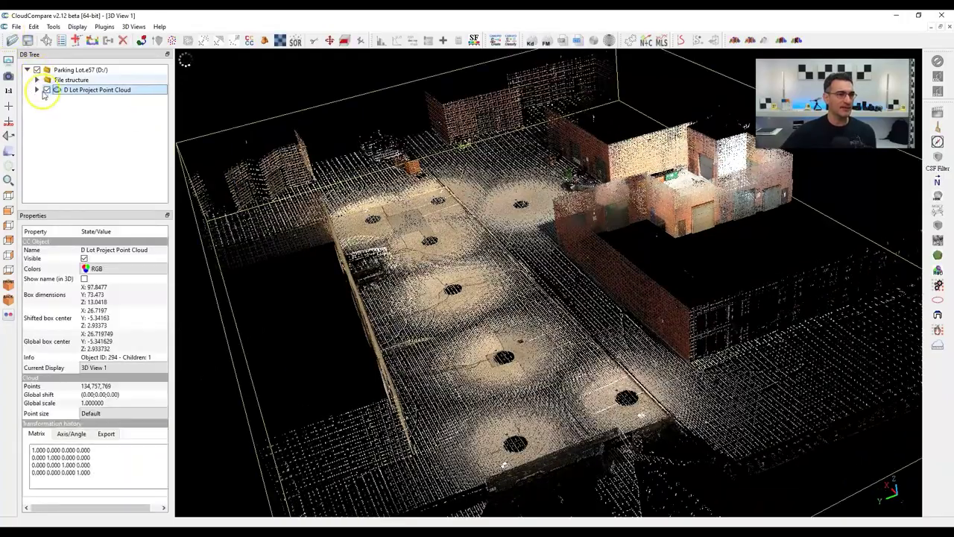
pyautogui.click(46, 90)
pyautogui.click(12, 39)
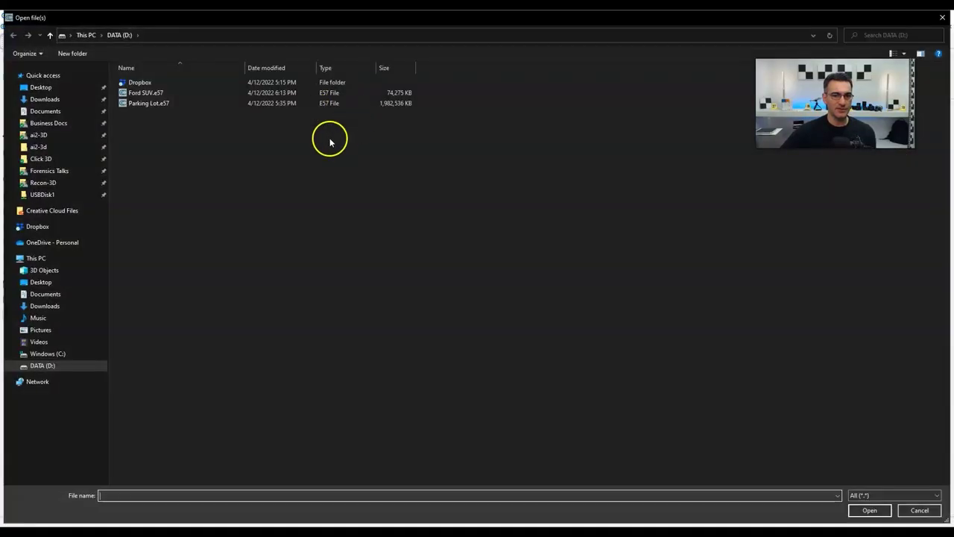
pyautogui.doubleClick(152, 94)
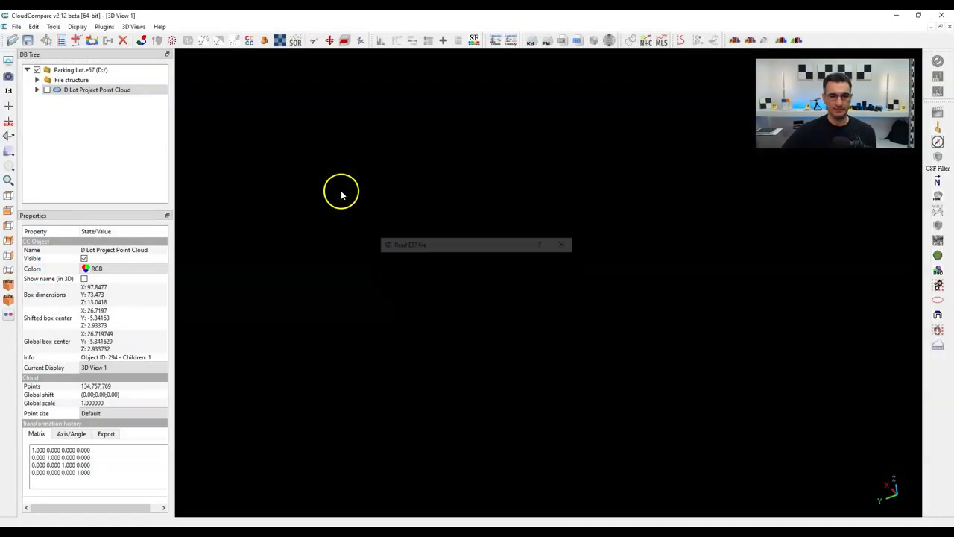
# Select the Ford SUV cloud, check its point count, and inspect the vehicle from different angles.
pyautogui.moveTo(437, 328); pyautogui.dragTo(535, 331)
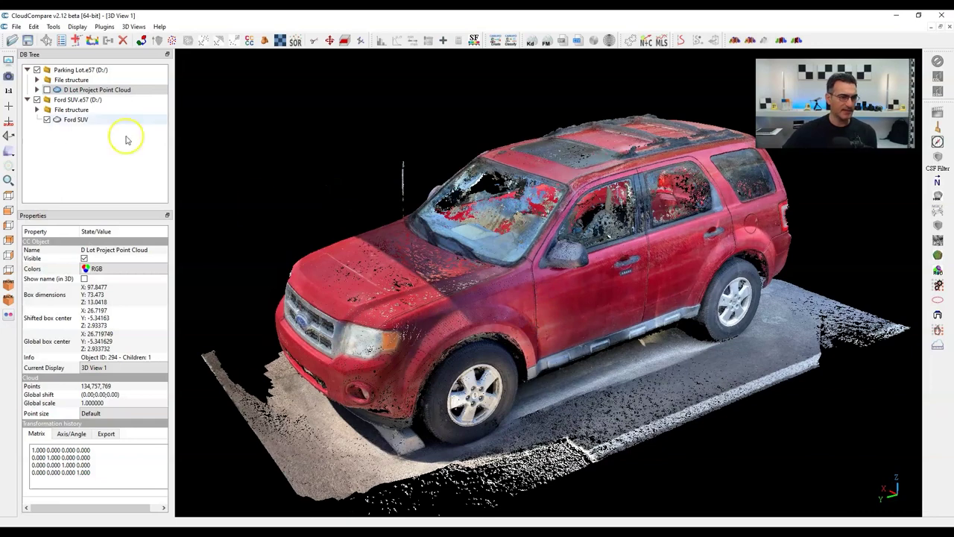
pyautogui.click(78, 120)
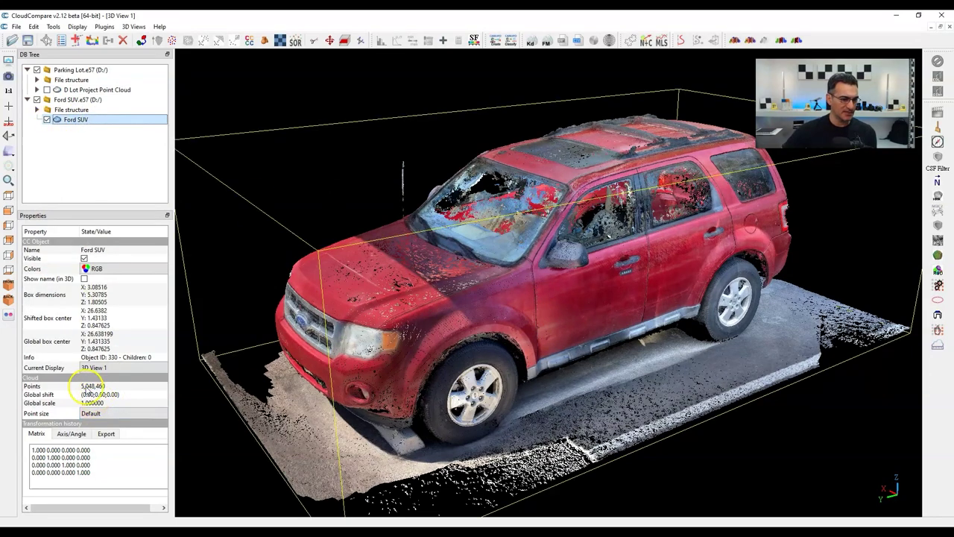
pyautogui.moveTo(564, 234); pyautogui.dragTo(590, 306)
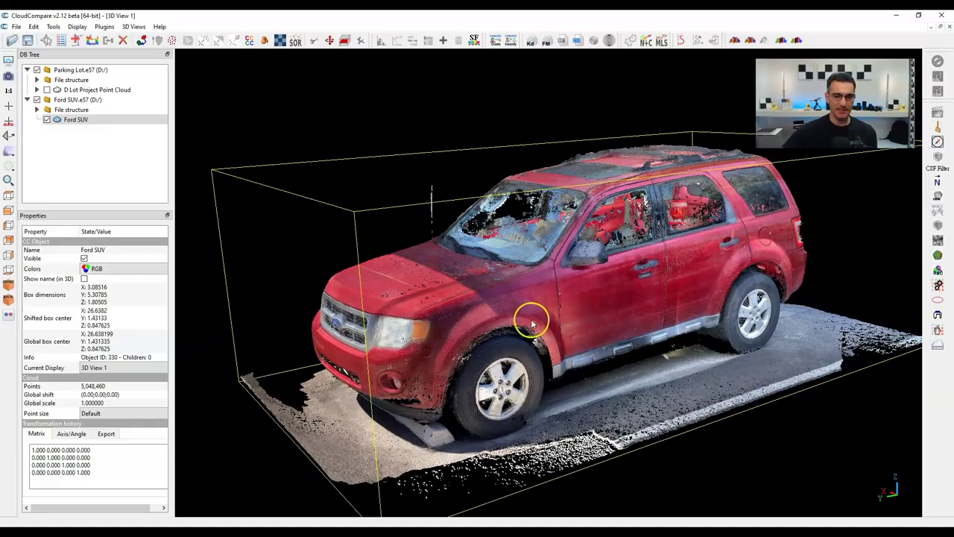
pyautogui.scroll(-5, 506, 299)
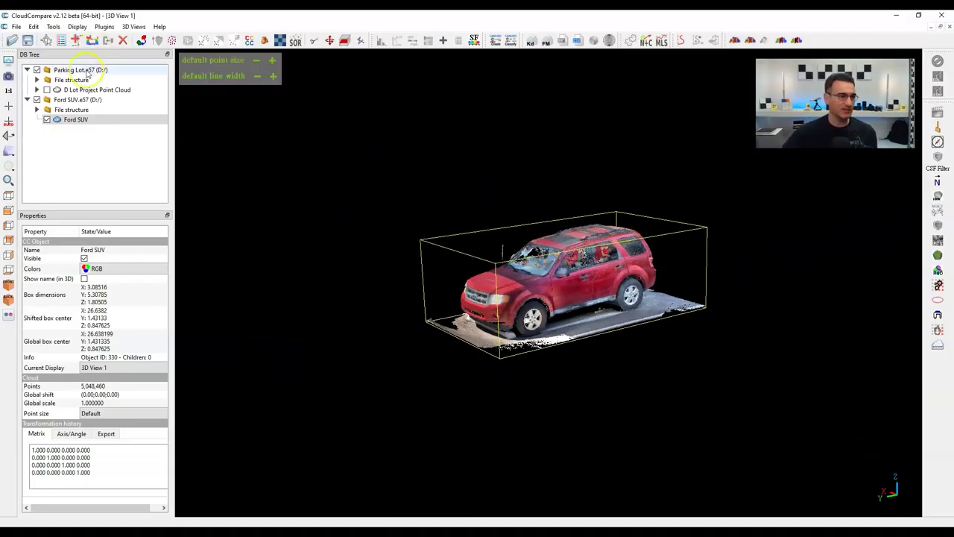
# Show the D Lot Project Point Cloud again, select the Ford SUV cloud, and inspect the vehicle's position in the lot.
pyautogui.click(46, 89)
pyautogui.moveTo(596, 238); pyautogui.dragTo(567, 257)
pyautogui.click(67, 120)
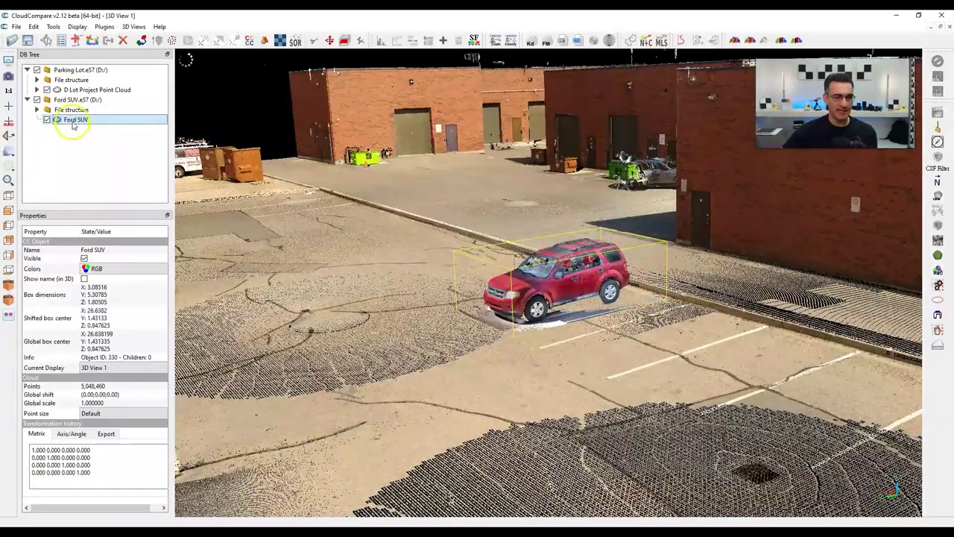
pyautogui.click(557, 283)
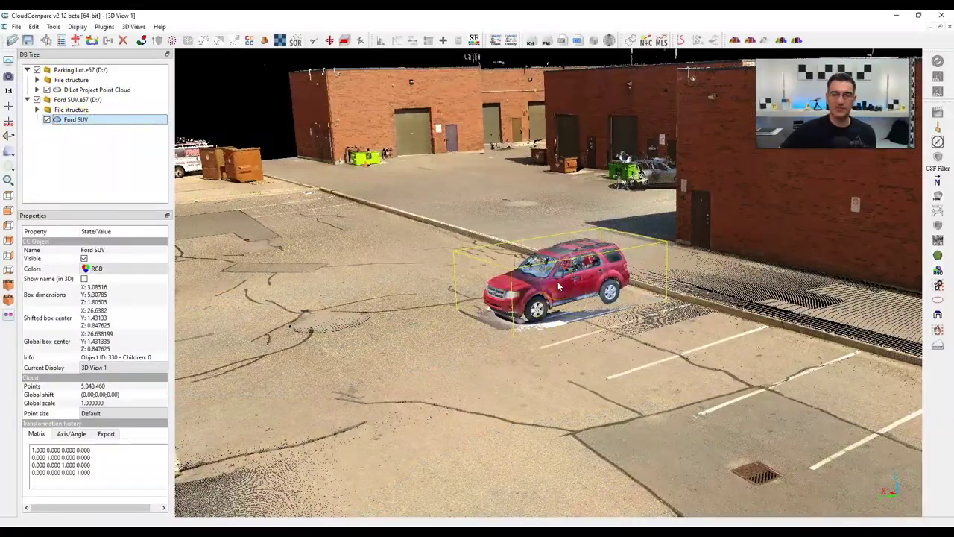
pyautogui.moveTo(482, 372); pyautogui.dragTo(611, 416)
pyautogui.click(512, 383)
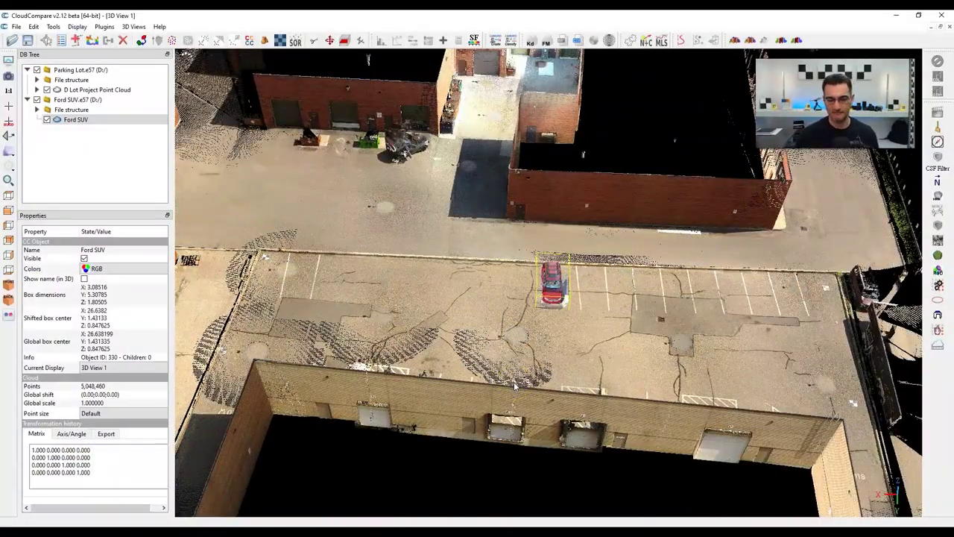
pyautogui.moveTo(522, 377); pyautogui.dragTo(529, 317)
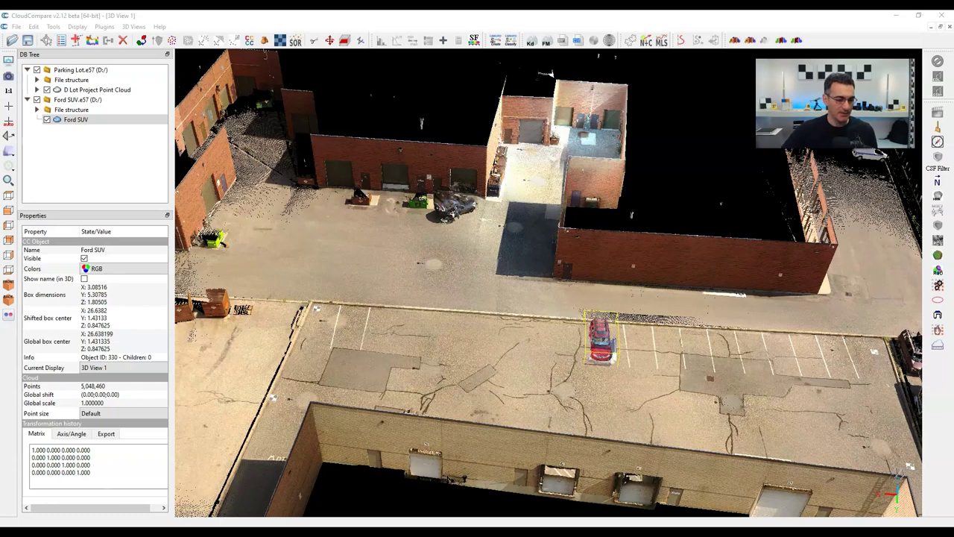
# Run cmd to open a Windows Command Prompt and place its window over the middle of the 3D view.
pyautogui.click(11, 530)
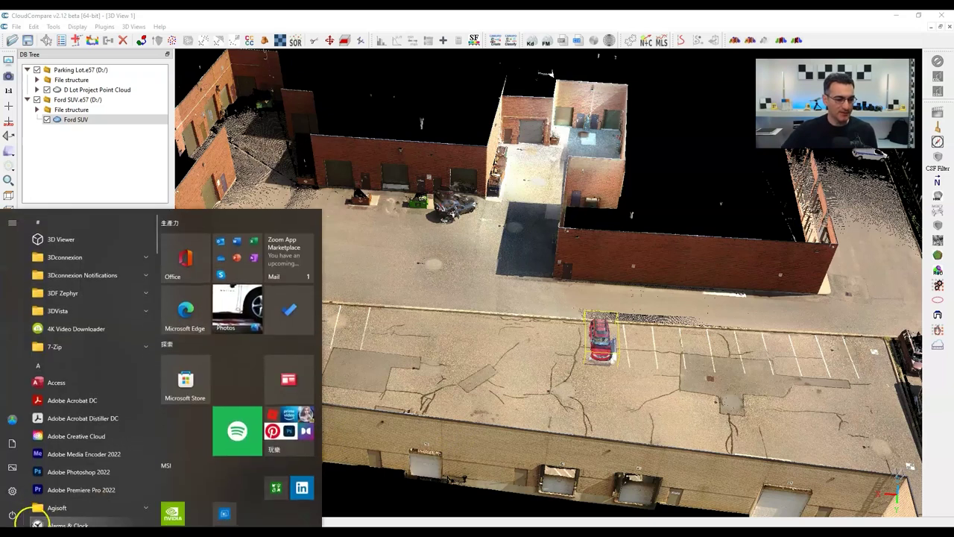
pyautogui.click(11, 531)
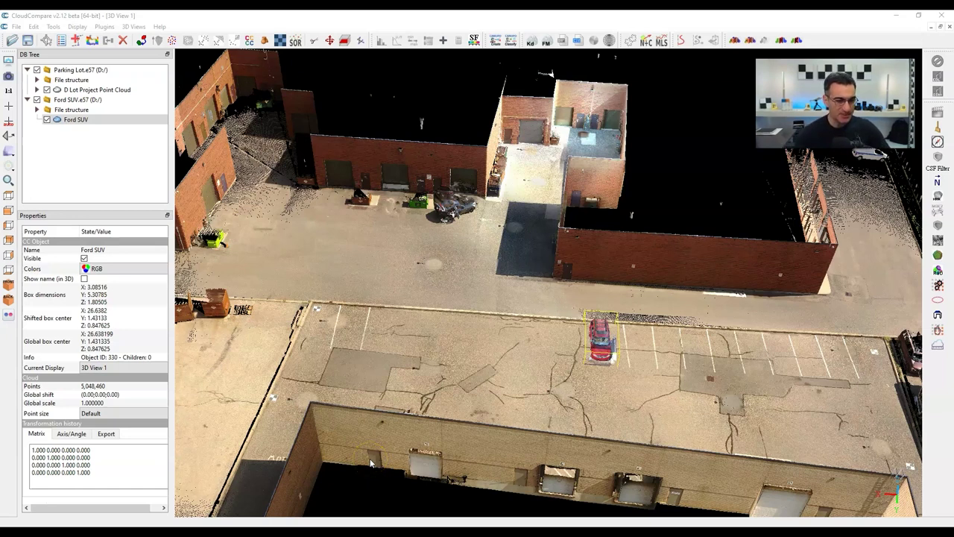
pyautogui.press('super+r')
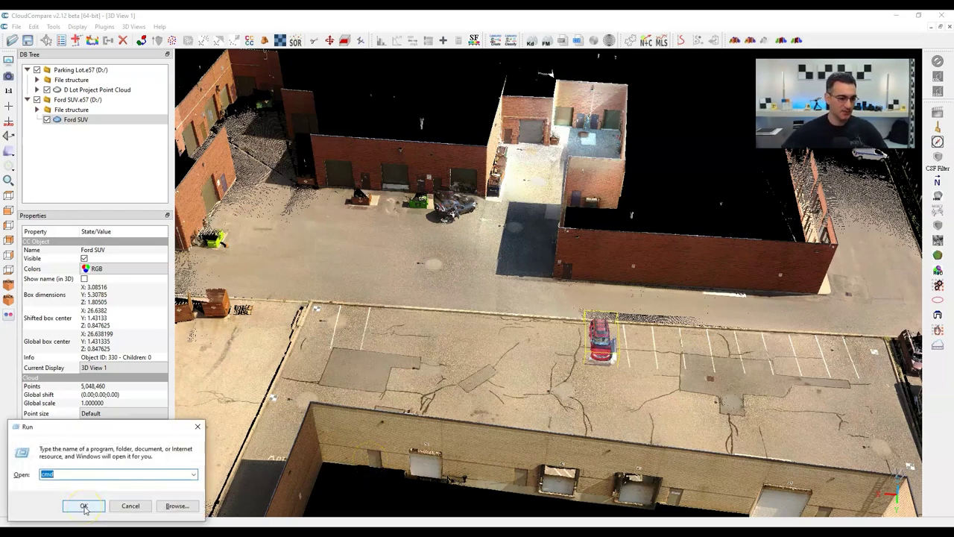
pyautogui.moveTo(122, 428); pyautogui.dragTo(389, 157)
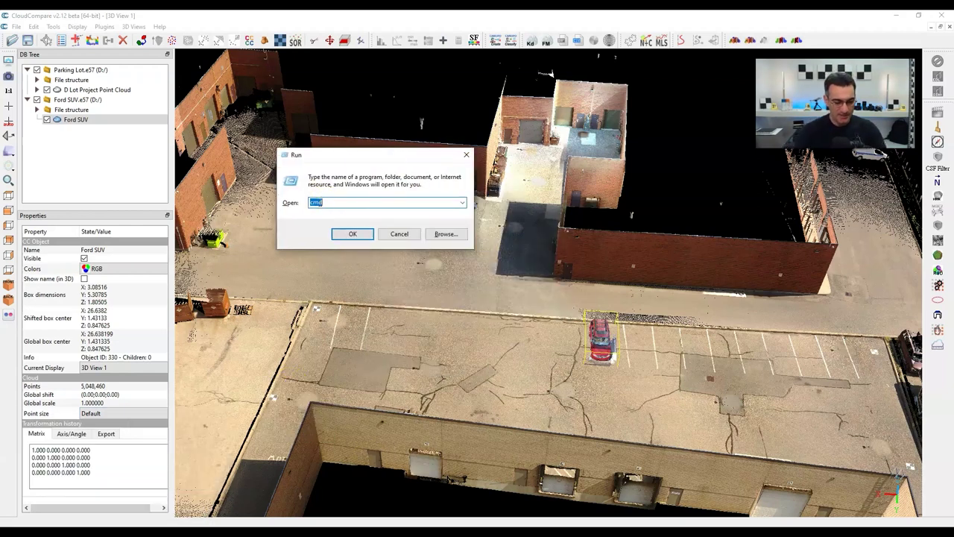
pyautogui.write('cmd')
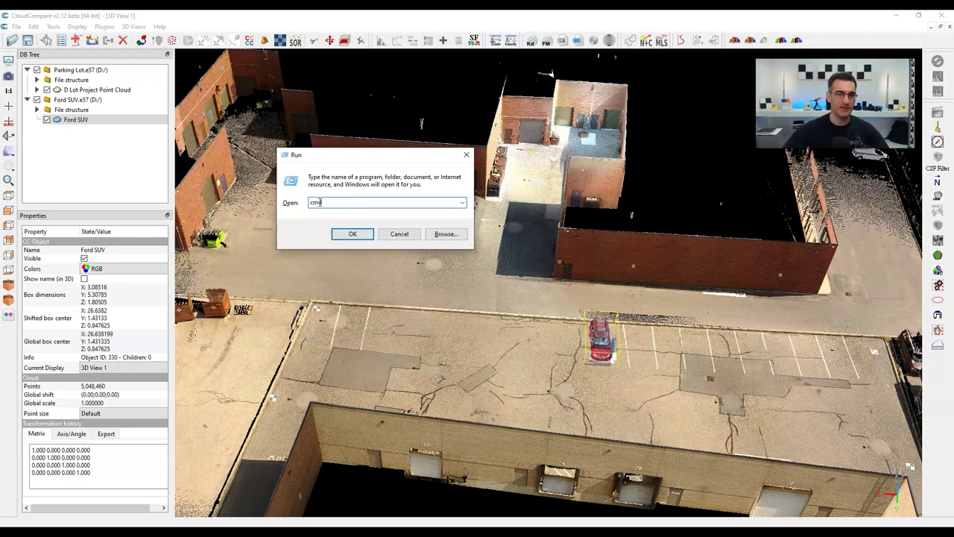
pyautogui.click(355, 235)
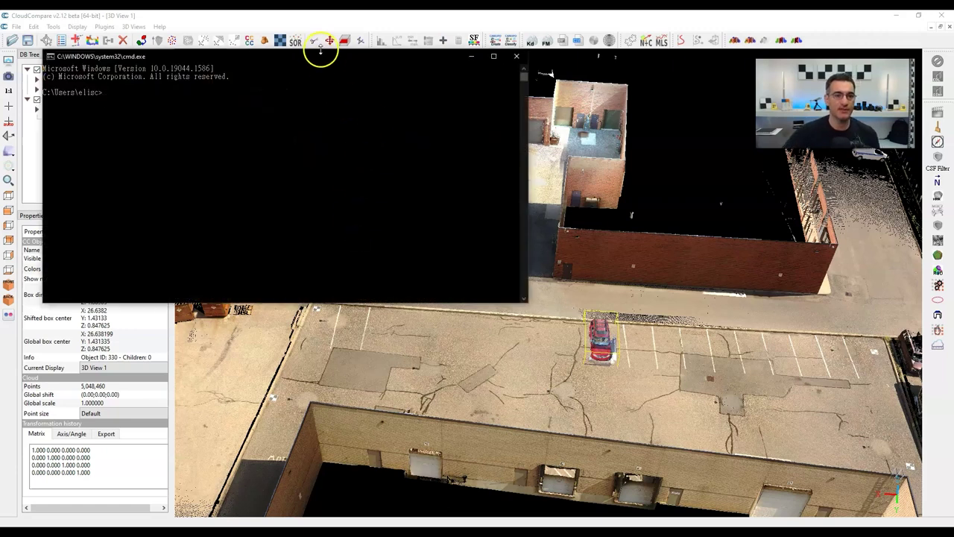
pyautogui.moveTo(319, 59); pyautogui.dragTo(509, 177)
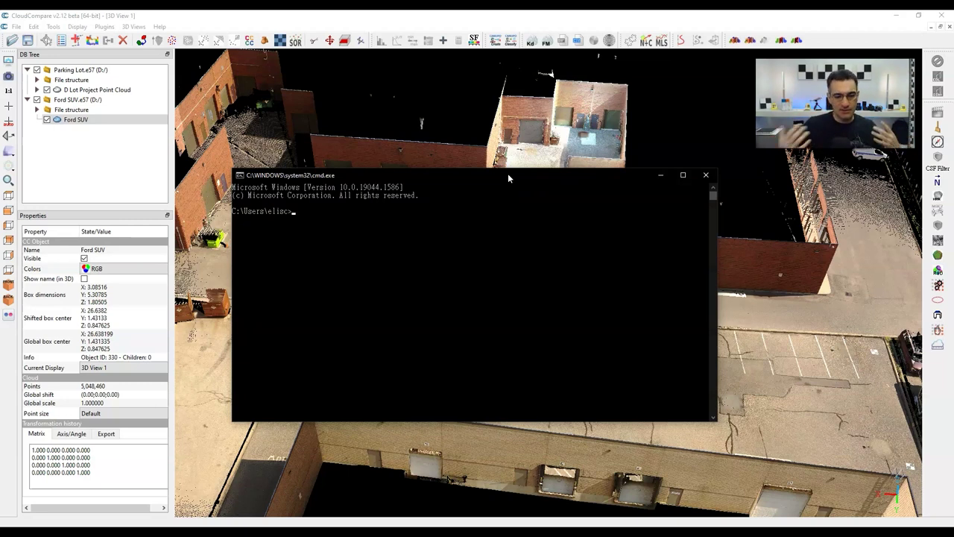
# Maximize the Command Prompt window and restore it to its floating size.
pyautogui.click(464, 82)
pyautogui.click(474, 174)
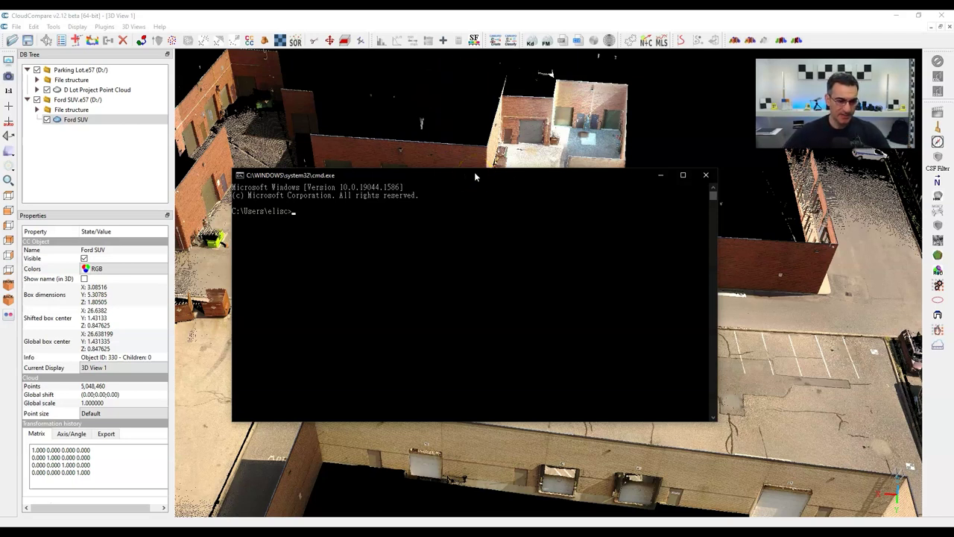
pyautogui.moveTo(270, 211); pyautogui.dragTo(308, 217)
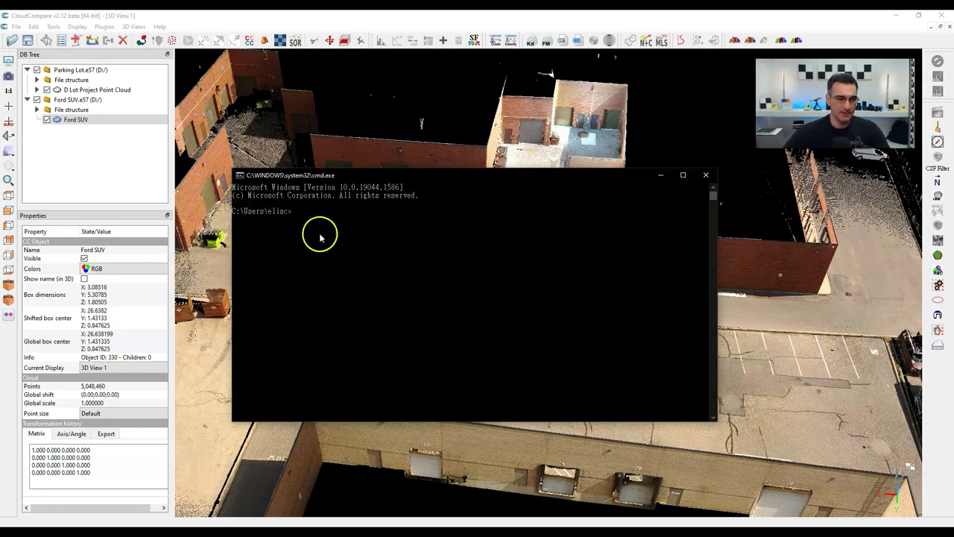
pyautogui.moveTo(440, 176); pyautogui.dragTo(457, 159)
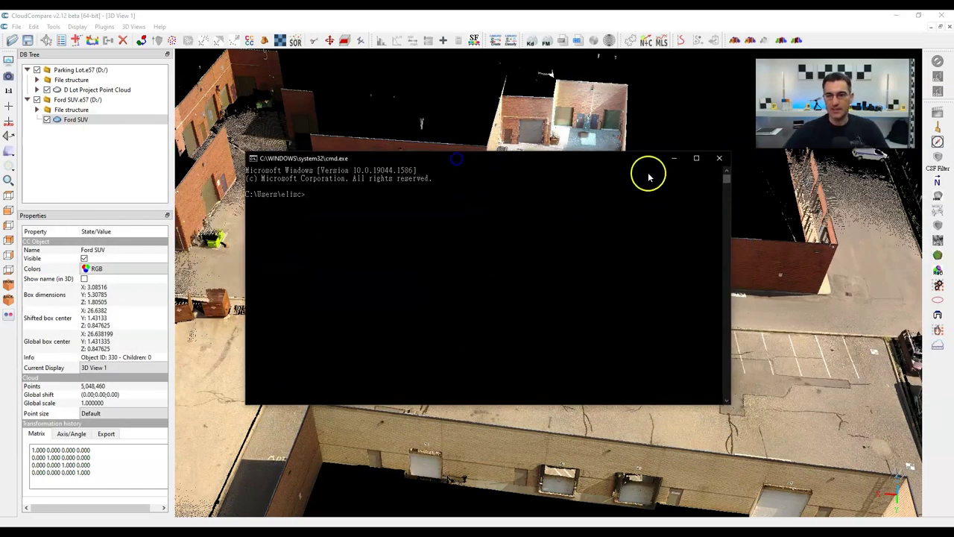
pyautogui.click(696, 158)
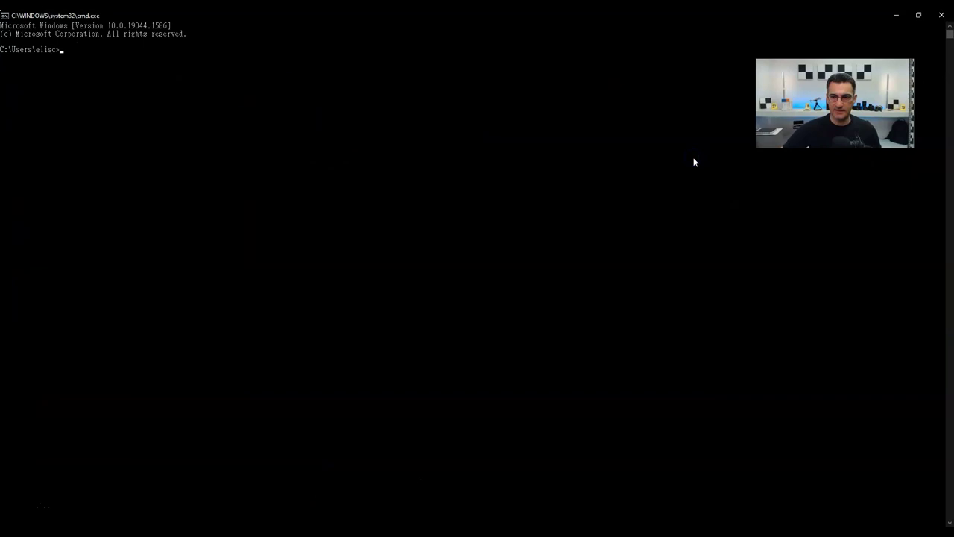
pyautogui.click(917, 15)
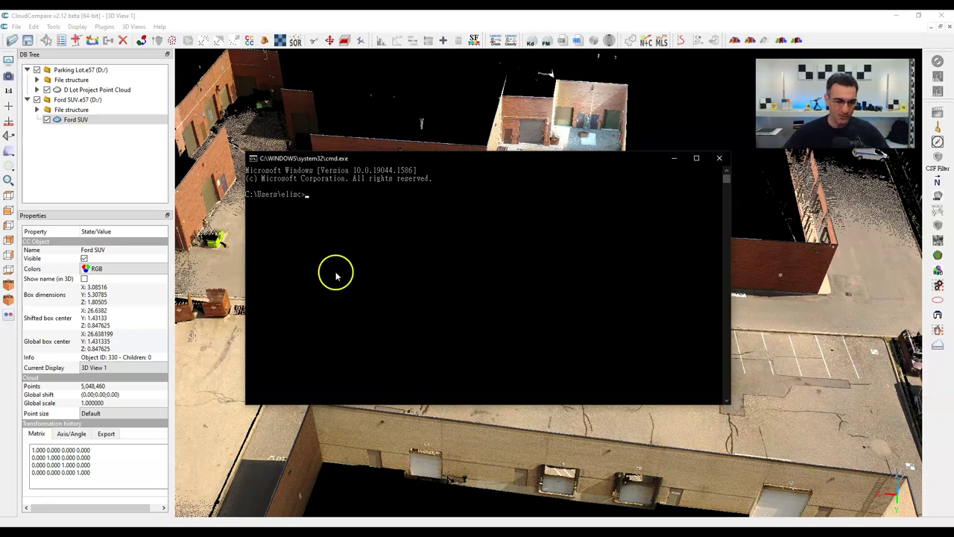
# Enlarge the Command Prompt text and reposition the bigger window so it sits below CloudCompare's toolbars.
pyautogui.keyDown('ctrl'); pyautogui.scroll(1, 383, 261); pyautogui.keyUp('ctrl')
pyautogui.keyDown('ctrl'); pyautogui.scroll(2, 383, 266); pyautogui.keyUp('ctrl')
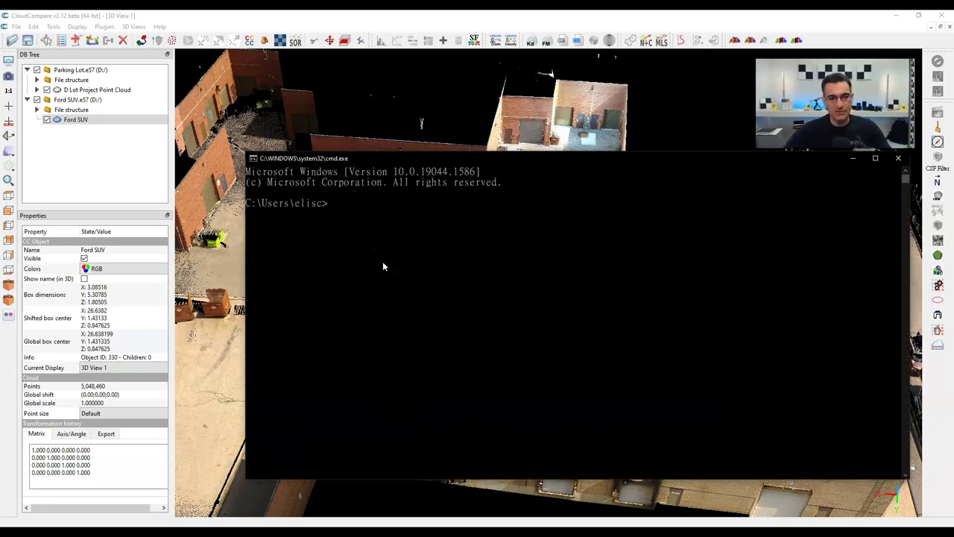
pyautogui.keyDown('ctrl'); pyautogui.scroll(-3, 383, 266); pyautogui.keyUp('ctrl')
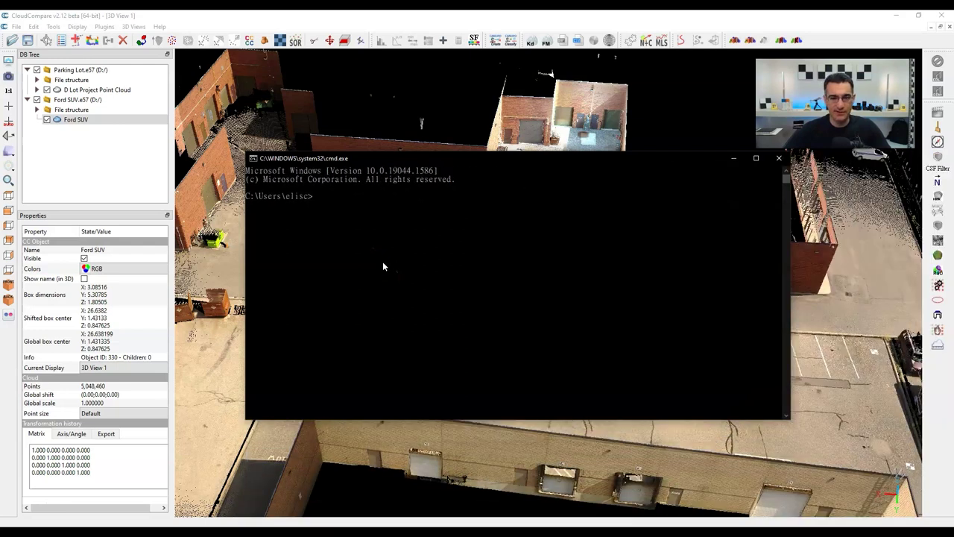
pyautogui.keyDown('ctrl'); pyautogui.scroll(-2, 383, 266); pyautogui.keyUp('ctrl')
pyautogui.keyDown('ctrl'); pyautogui.scroll(3, 382, 266); pyautogui.keyUp('ctrl')
pyautogui.click(443, 213)
pyautogui.moveTo(514, 159); pyautogui.dragTo(406, 101)
pyautogui.keyDown('ctrl'); pyautogui.scroll(1, 291, 196); pyautogui.keyUp('ctrl')
pyautogui.click(412, 149)
pyautogui.click(405, 217)
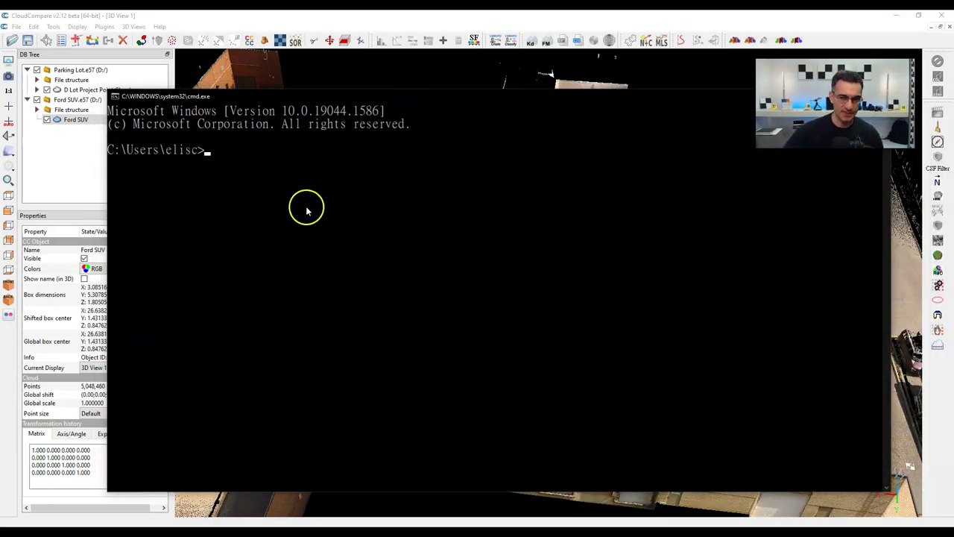
pyautogui.moveTo(410, 100); pyautogui.dragTo(381, 129)
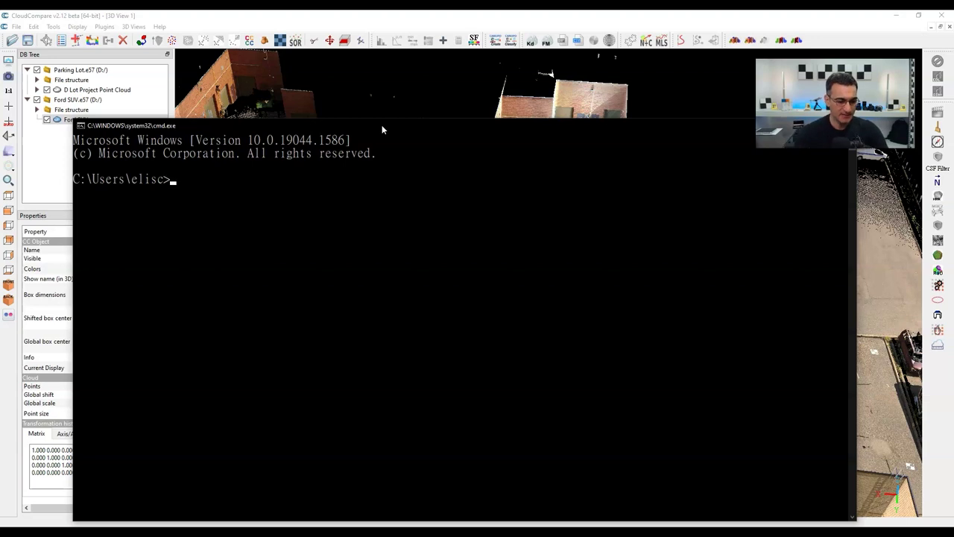
# List the contents of the current user folder with the dir command.
pyautogui.write('di')
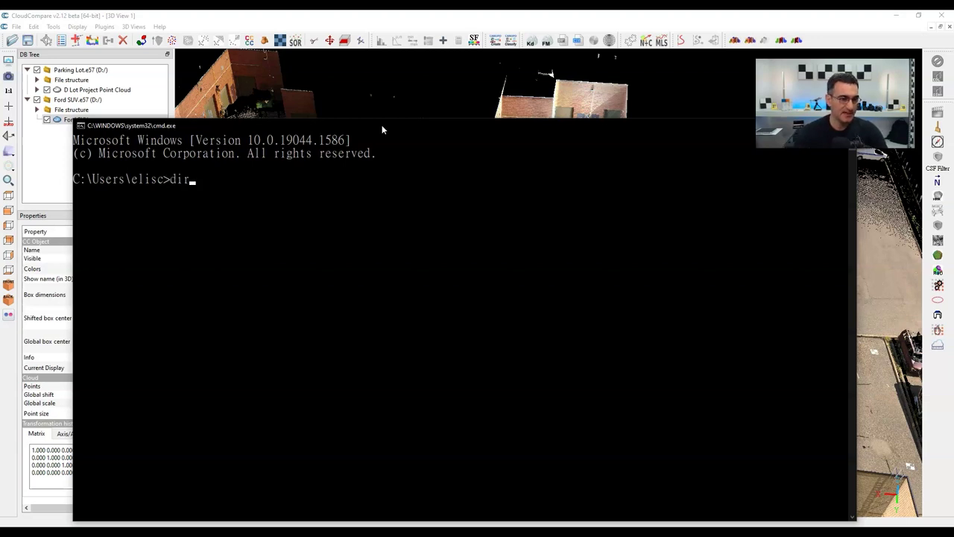
pyautogui.write('r')
pyautogui.press('Return')
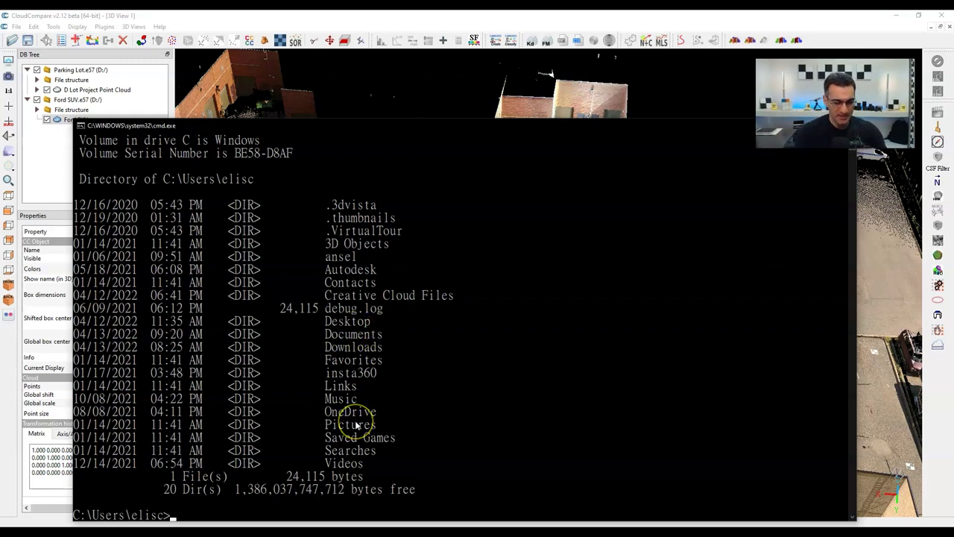
# Change to the Desktop folder with cd Desktop and list its contents with dir.
pyautogui.write('c')
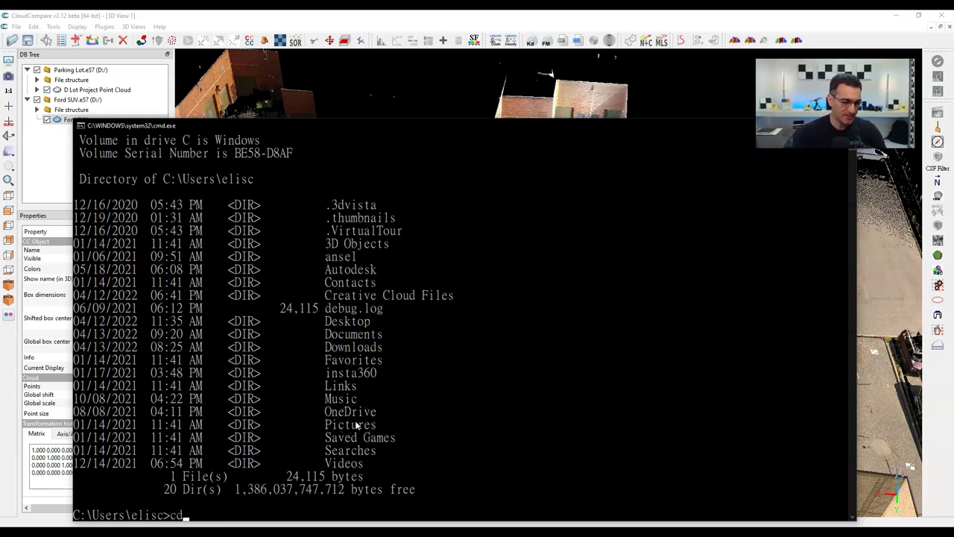
pyautogui.write('d ')
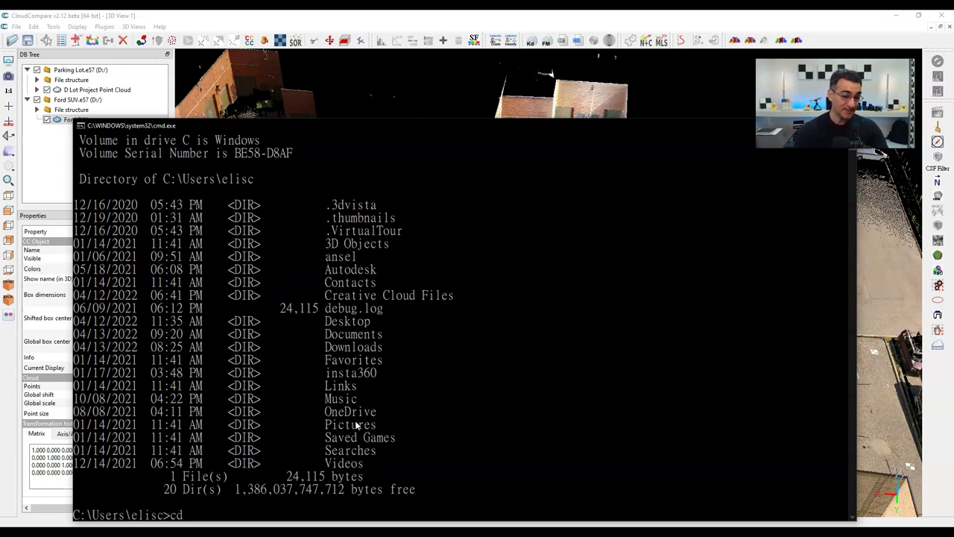
pyautogui.write('Desktop')
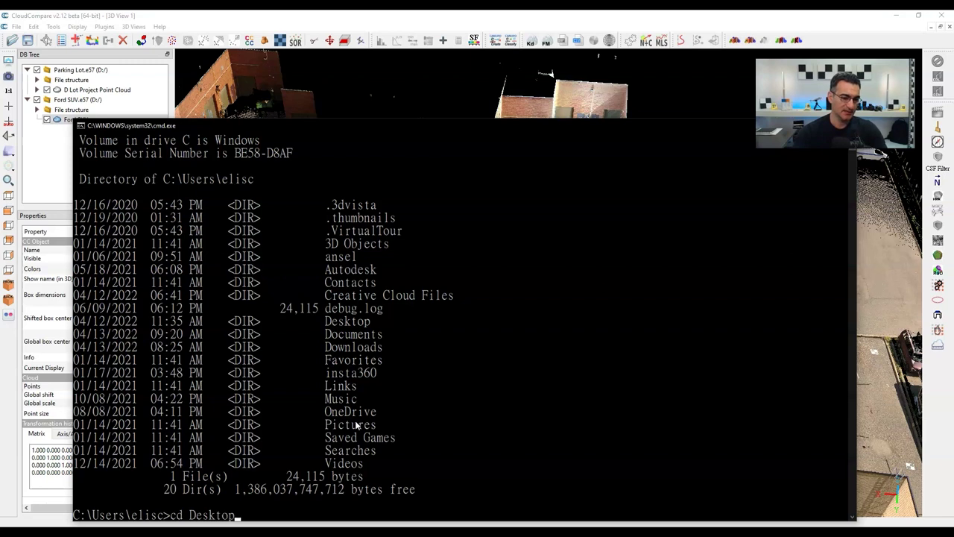
pyautogui.press('Return')
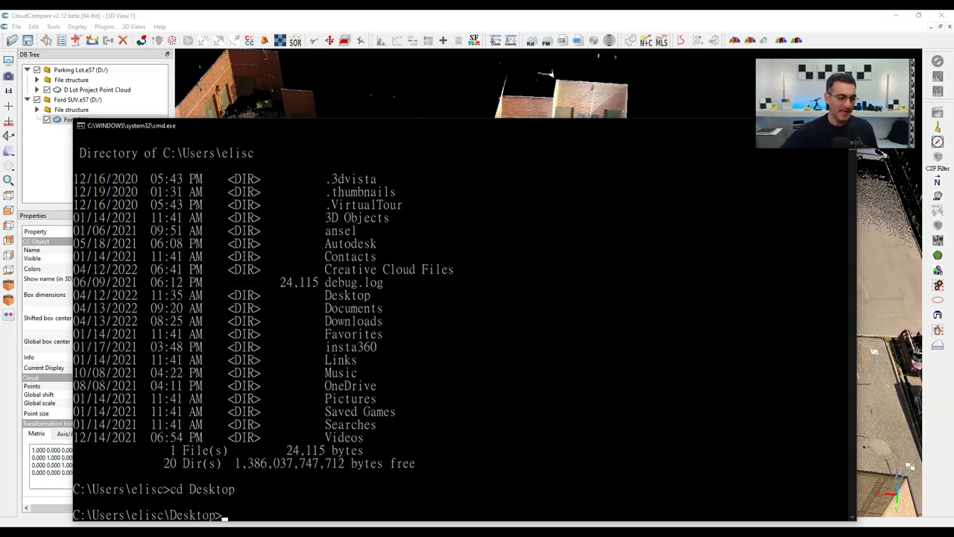
pyautogui.click(340, 441)
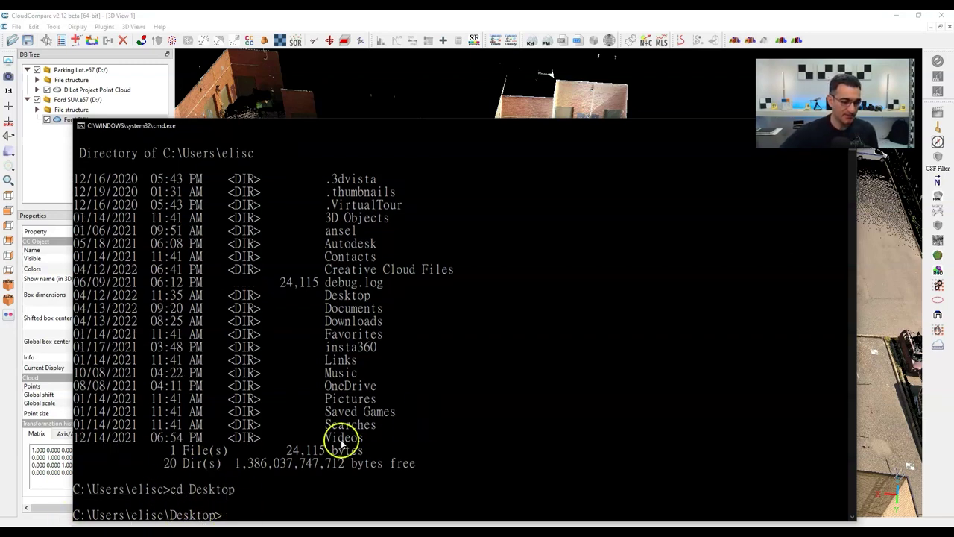
pyautogui.write('dir')
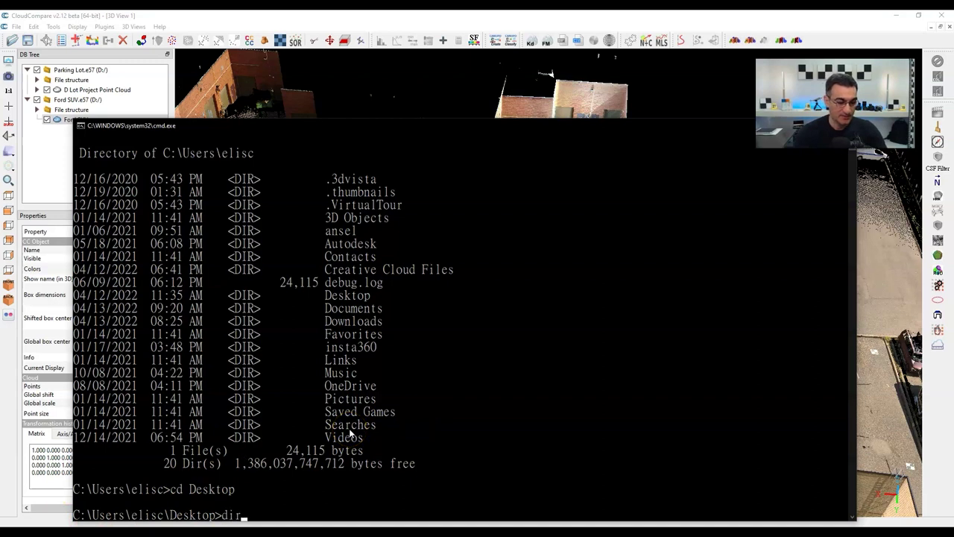
pyautogui.press('Return')
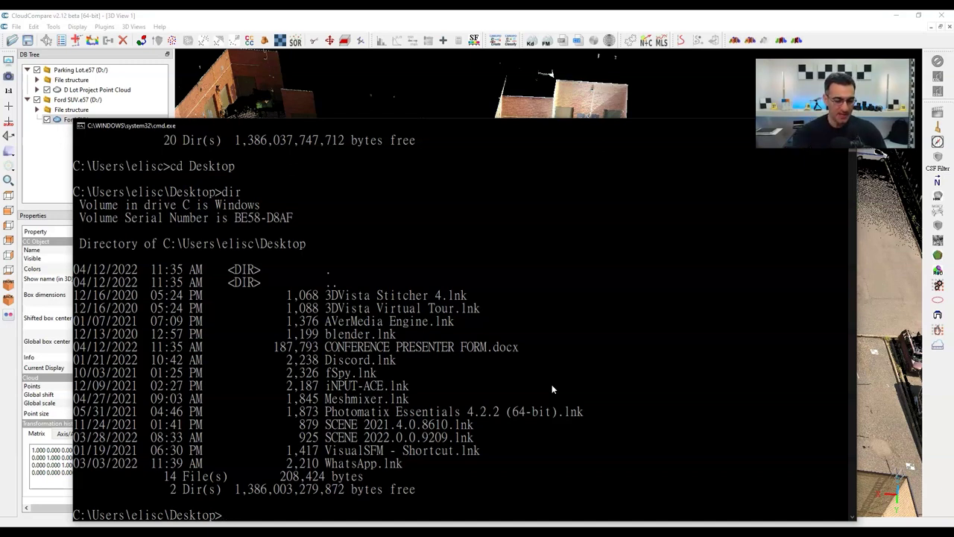
# Go up two folder levels to C:\Users with cd.. and switch to the D: drive.
pyautogui.write('cd')
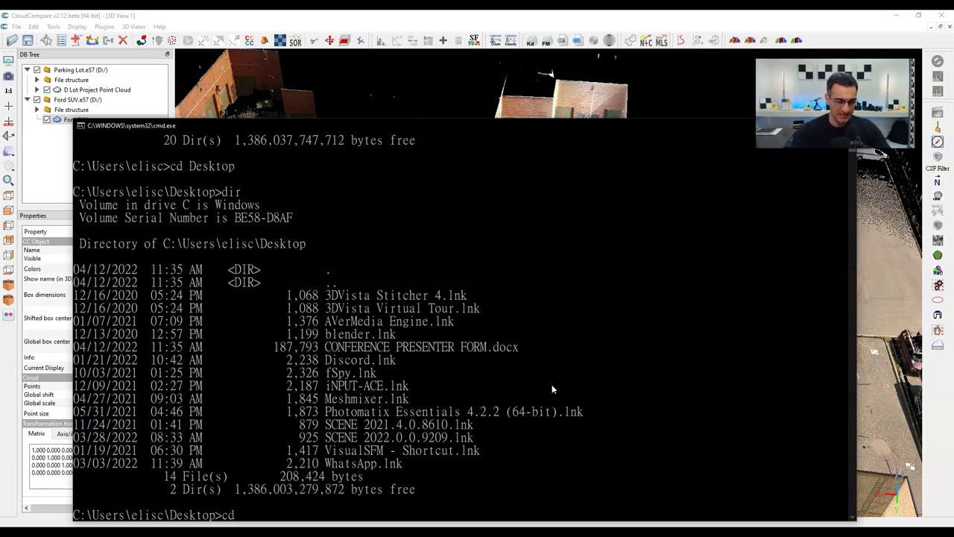
pyautogui.write('..')
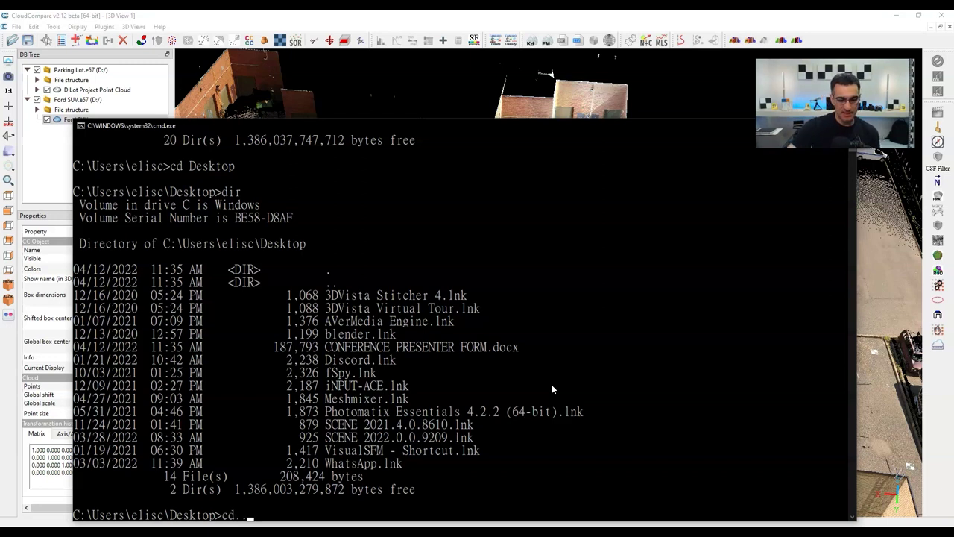
pyautogui.press('Return')
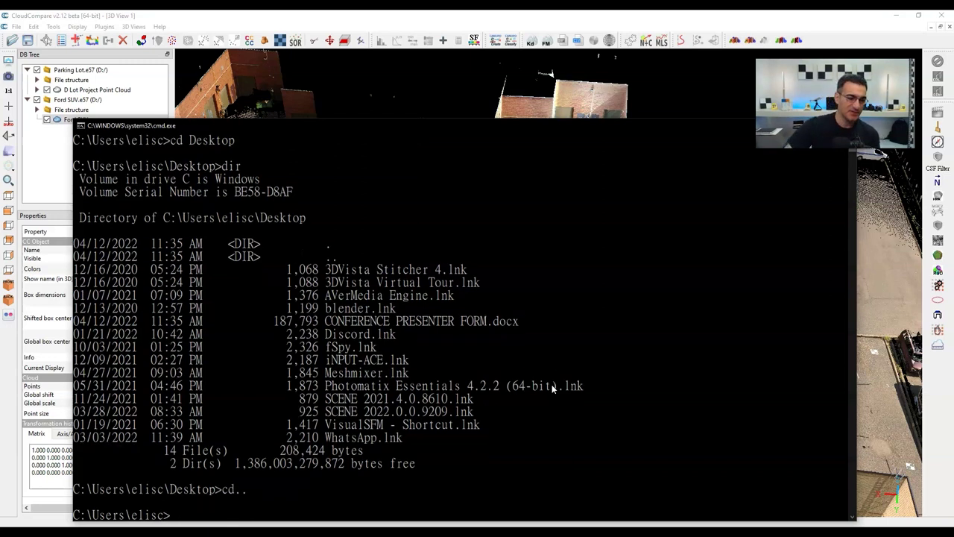
pyautogui.write('cd..')
pyautogui.press('Return')
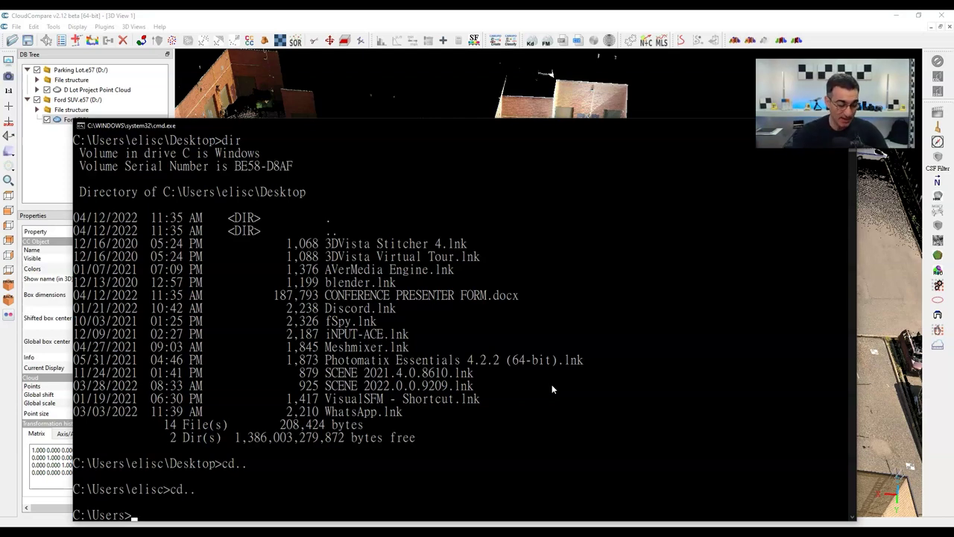
pyautogui.write('d:')
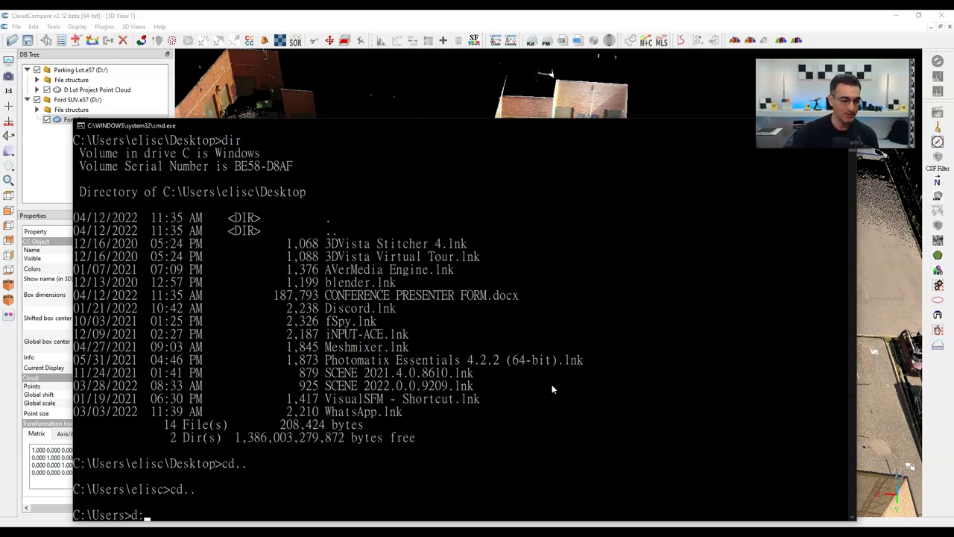
pyautogui.press('Return')
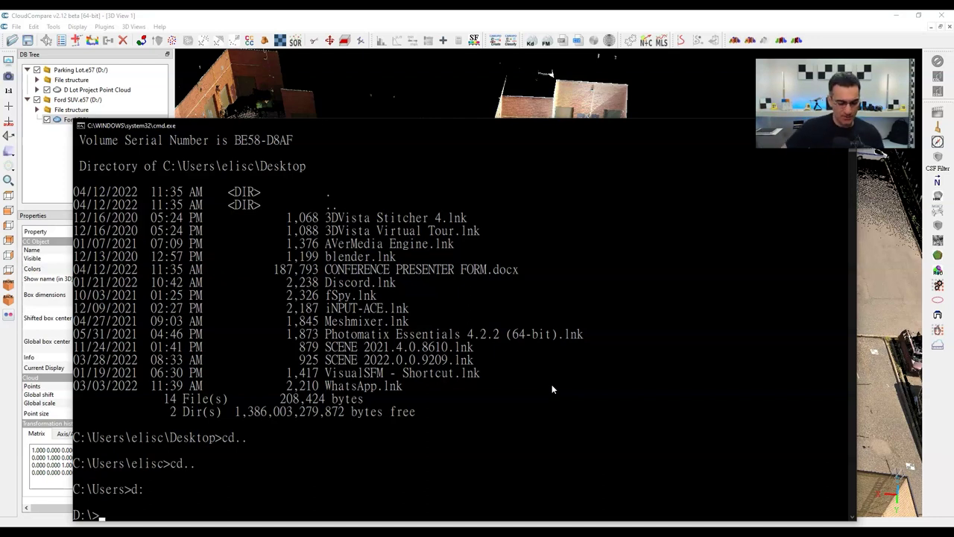
# Check the system time with the time command and leave the new time blank.
pyautogui.write('time')
pyautogui.press('Return')
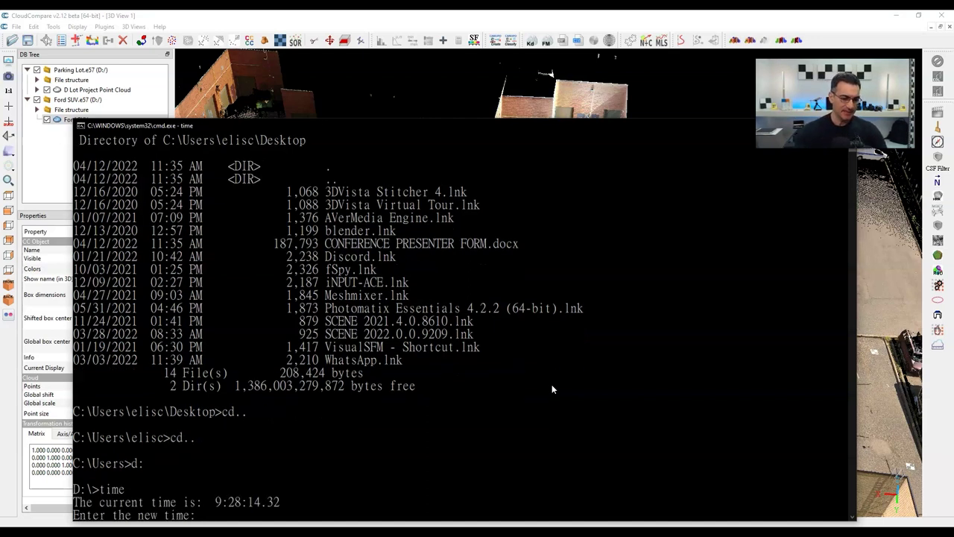
pyautogui.press('Return')
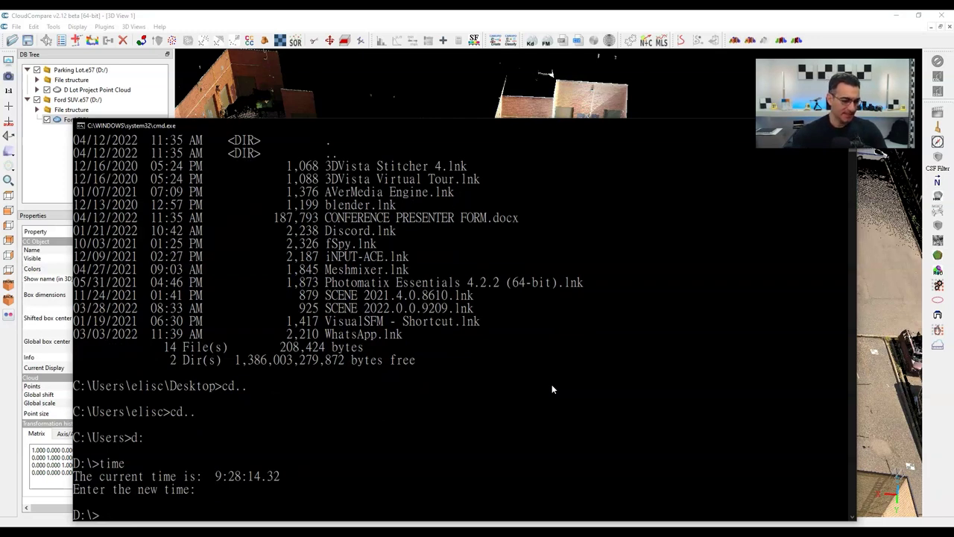
# Show the network configuration with ipconfig and list the files on the D: drive with dir.
pyautogui.write('ipconfig')
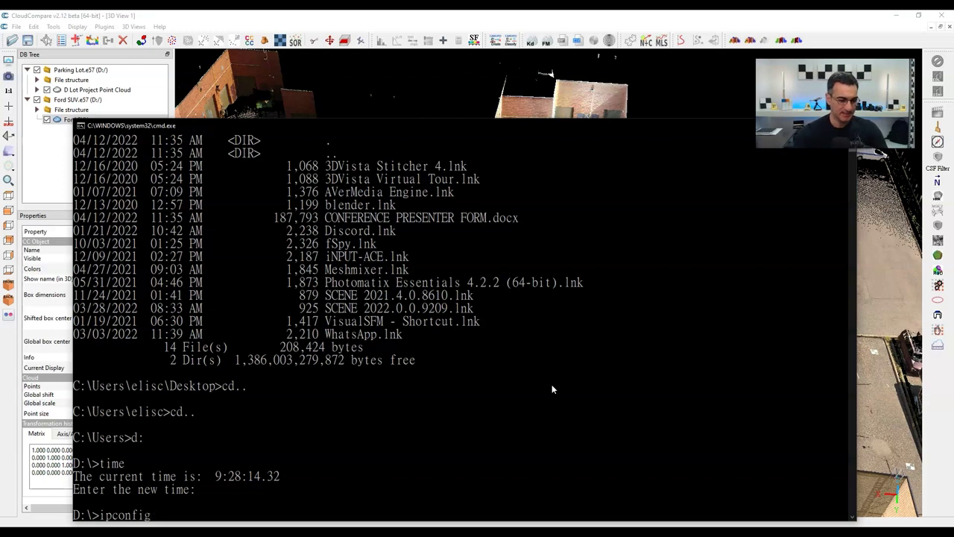
pyautogui.press('Return')
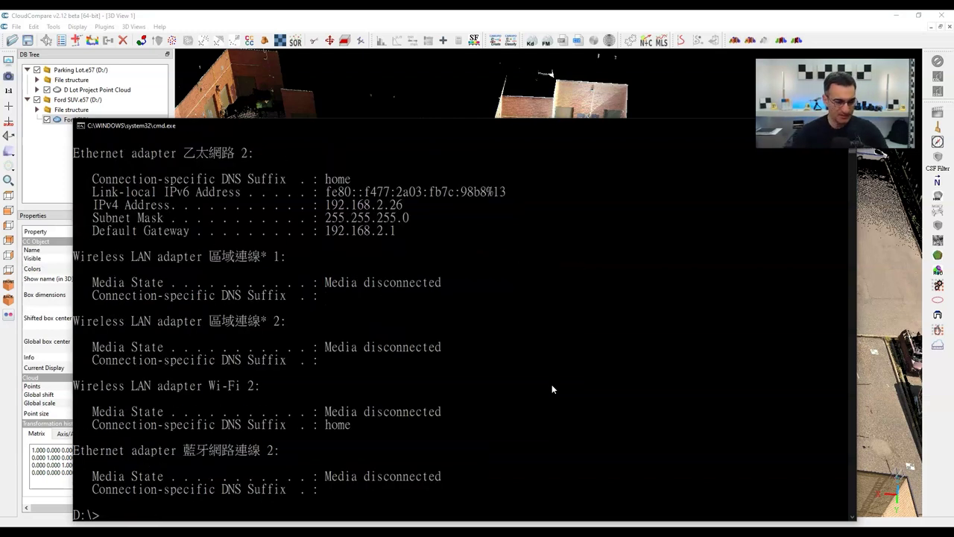
pyautogui.write('dir')
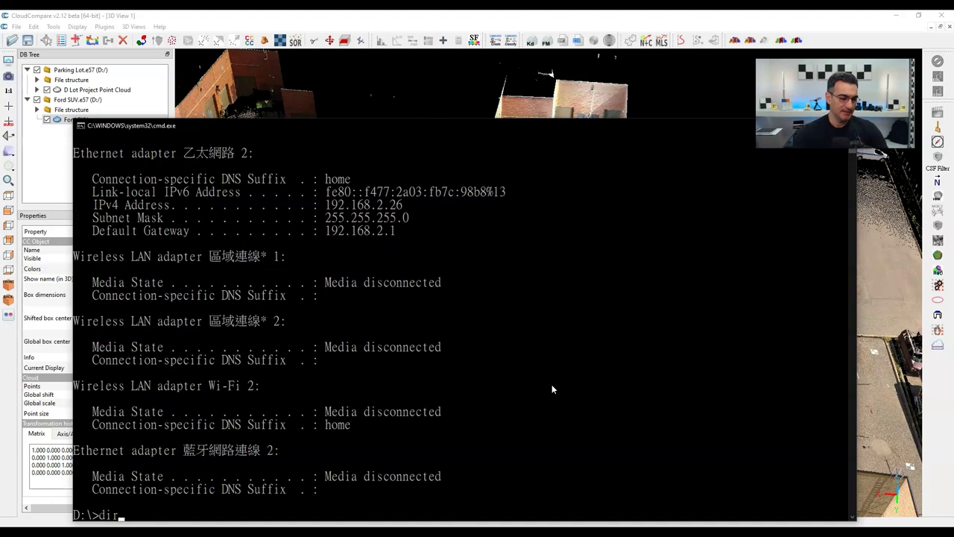
pyautogui.press('Return')
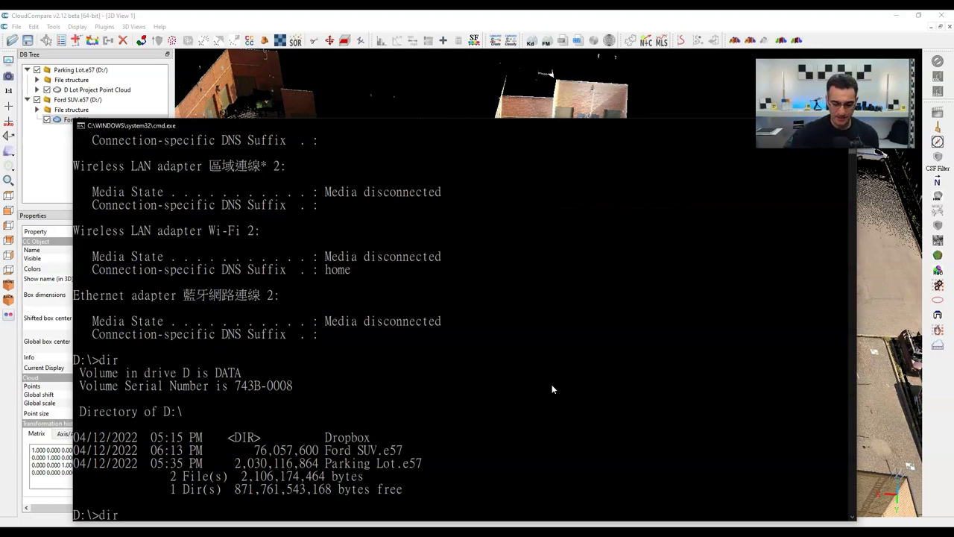
# Go back and forth through the previously entered commands in the Command Prompt history.
pyautogui.press('Up')
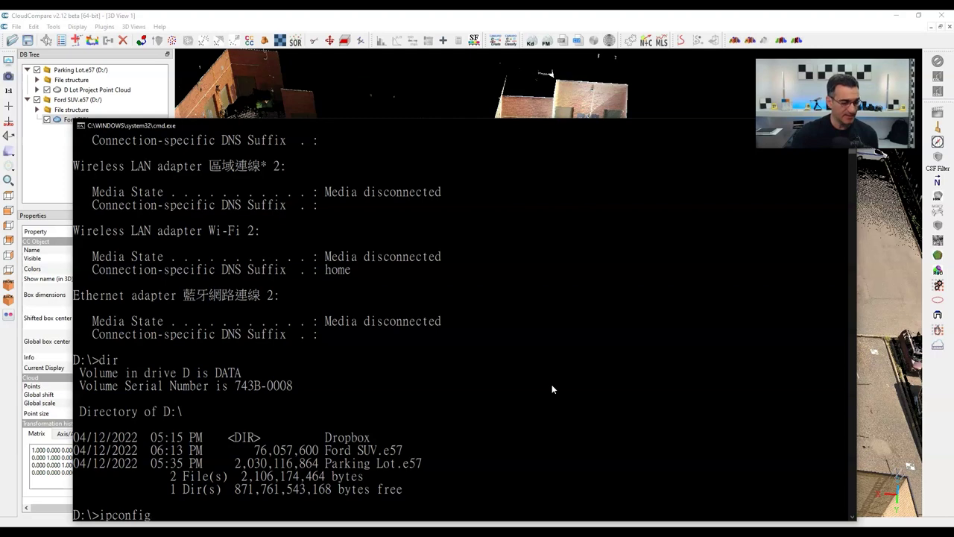
pyautogui.press('Up')
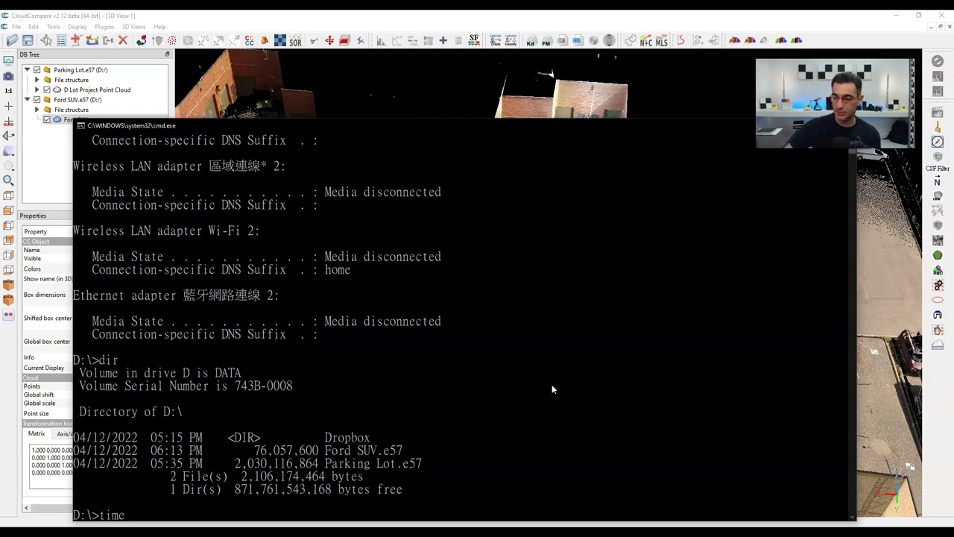
pyautogui.press('Up')
pyautogui.press('Up')
pyautogui.press('Down')
pyautogui.press('Down')
pyautogui.press('Up')
pyautogui.press('Up')
pyautogui.press('Up')
pyautogui.press('Down')
pyautogui.press('Down')
pyautogui.press('Down')
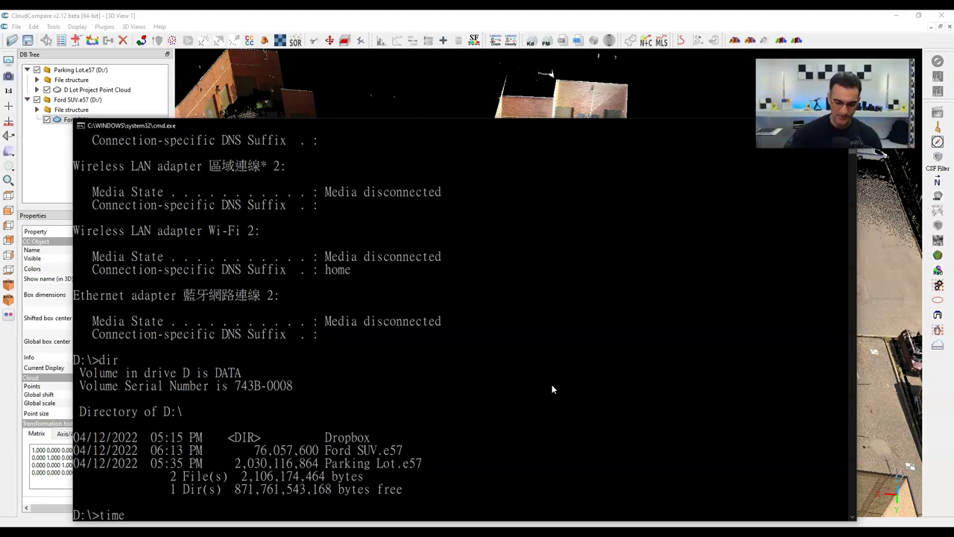
# Replace the recalled time command with ipconfig and clear the command line without running it.
pyautogui.press('BackSpace')
pyautogui.press('BackSpace')
pyautogui.press('BackSpace')
pyautogui.press('BackSpace')
pyautogui.write('ipconfig')
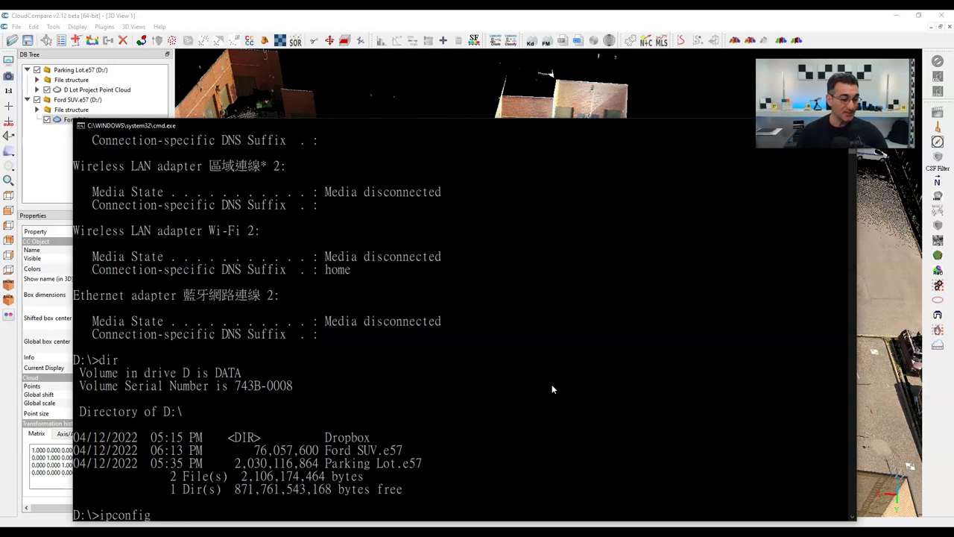
pyautogui.press('Escape')
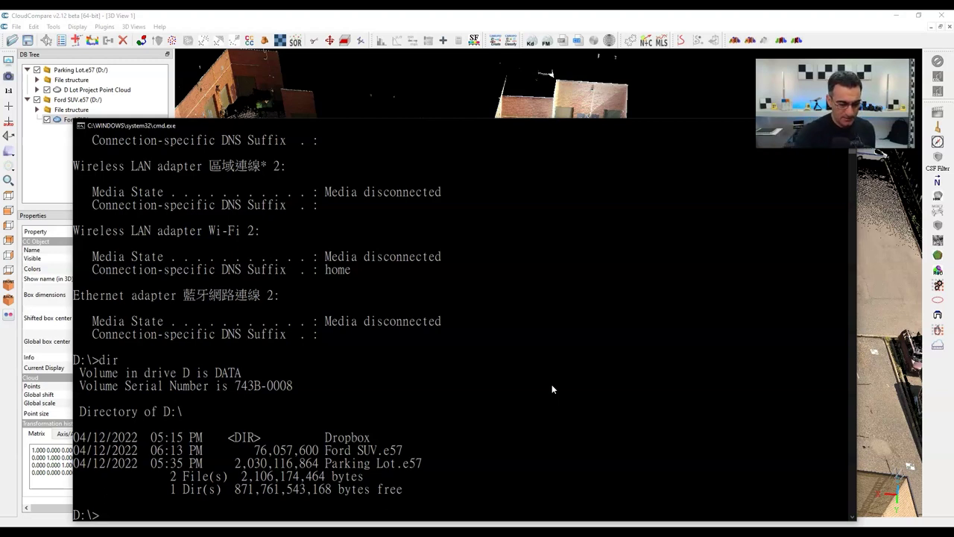
# Open the Command Prompt history list, move through its entries and rerun the first dir command.
pyautogui.press('F7')
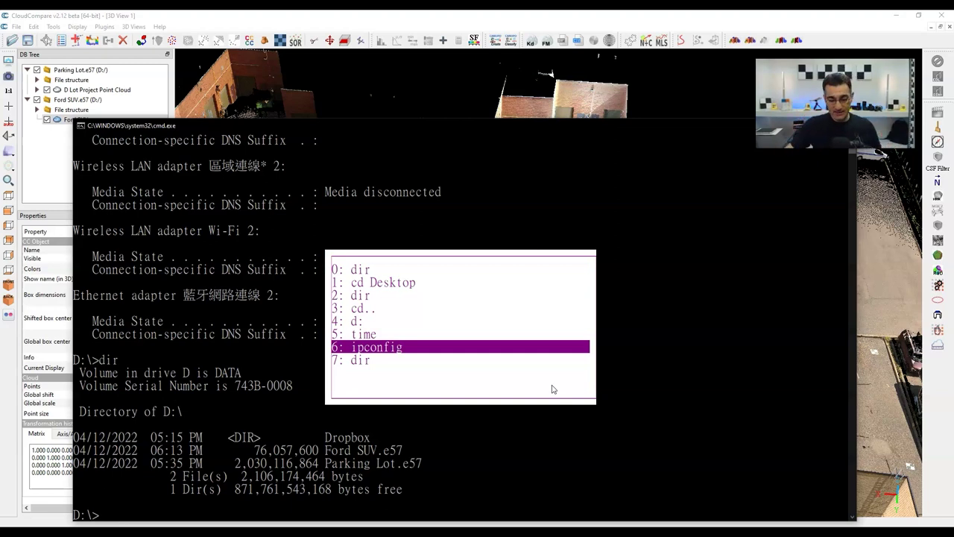
pyautogui.press('Up')
pyautogui.press('Up')
pyautogui.press('Up')
pyautogui.press('Up')
pyautogui.press('Up')
pyautogui.press('Up')
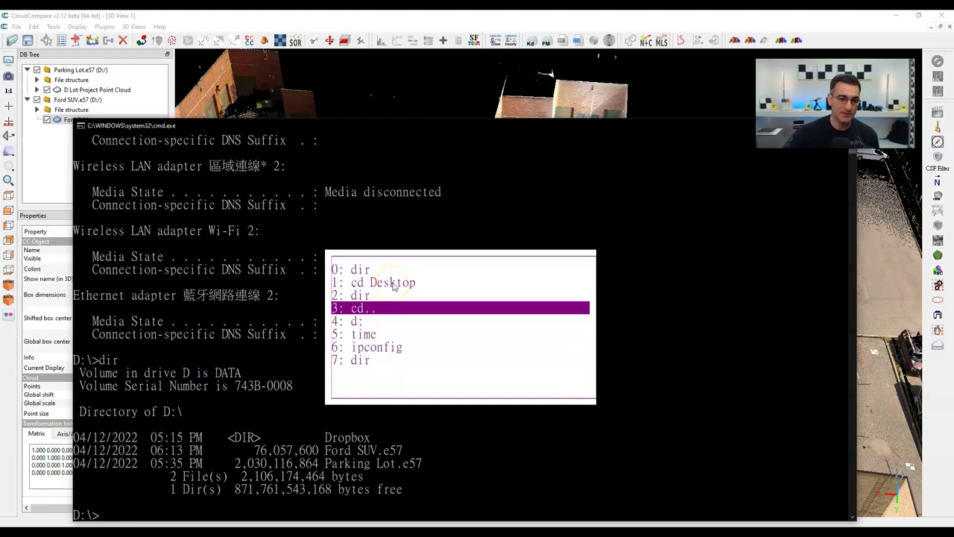
pyautogui.press('Down')
pyautogui.press('Down')
pyautogui.press('Down')
pyautogui.press('Down')
pyautogui.press('Down')
pyautogui.press('Down')
pyautogui.press('Down')
pyautogui.press('Up')
pyautogui.press('Up')
pyautogui.press('Up')
pyautogui.press('Up')
pyautogui.press('Up')
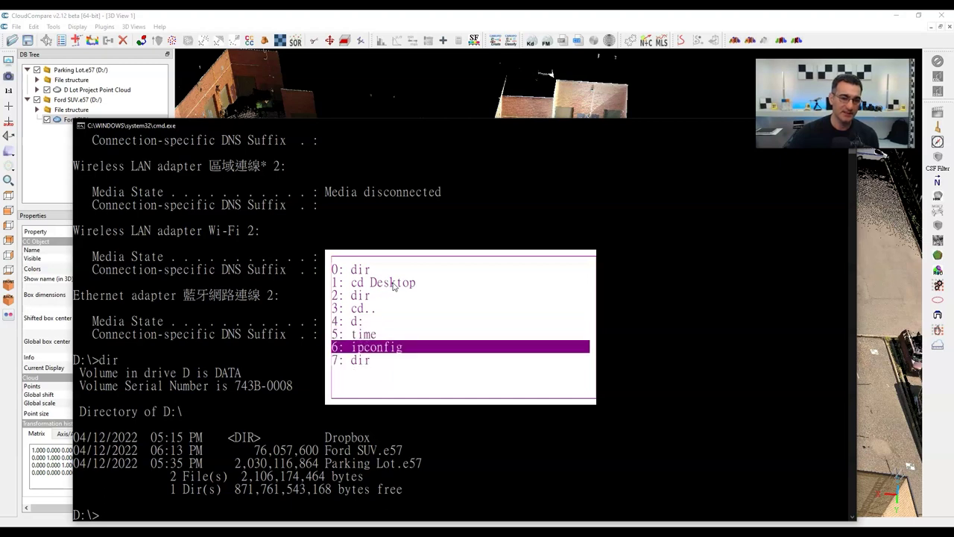
pyautogui.press('Up')
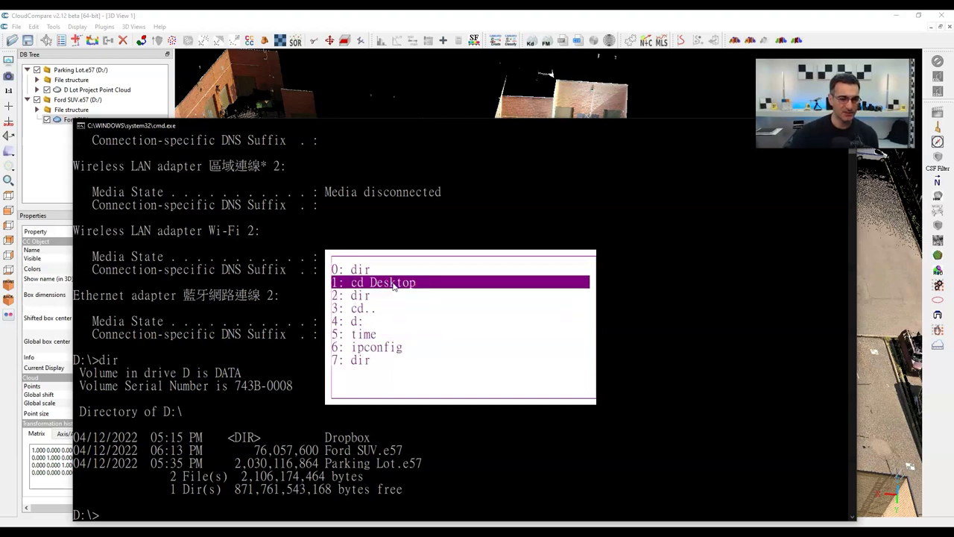
pyautogui.press('Up')
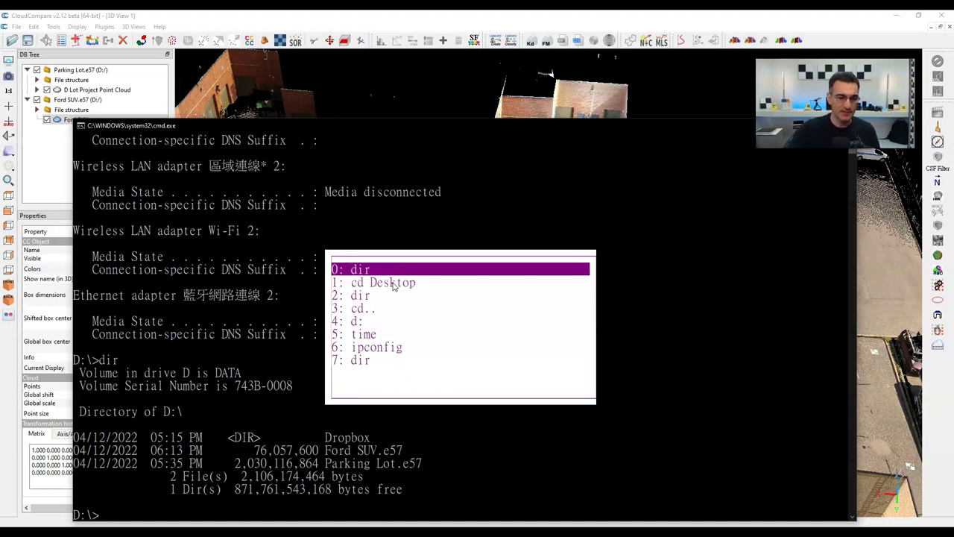
pyautogui.press('Return')
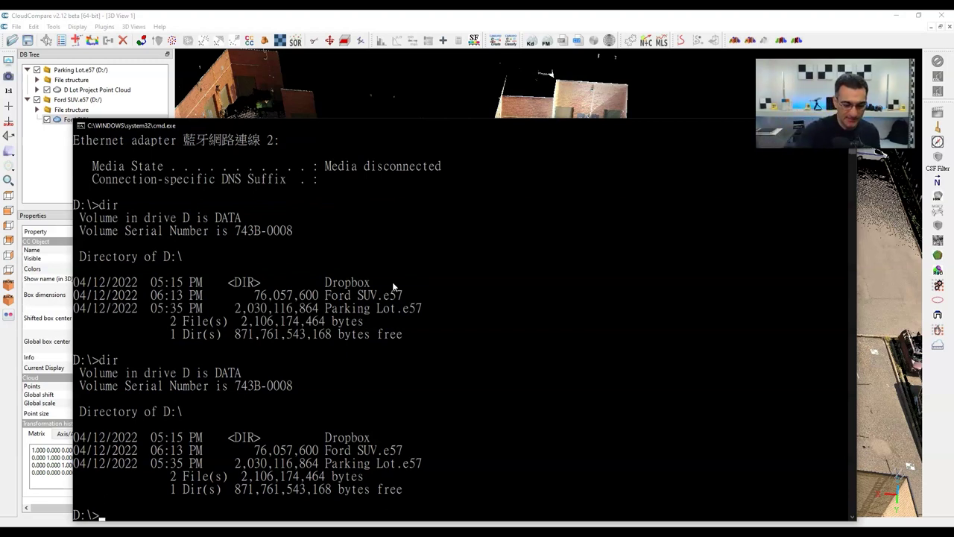
# Review the command history list, close it, and run the time command, leaving the new time blank.
pyautogui.press('F7')
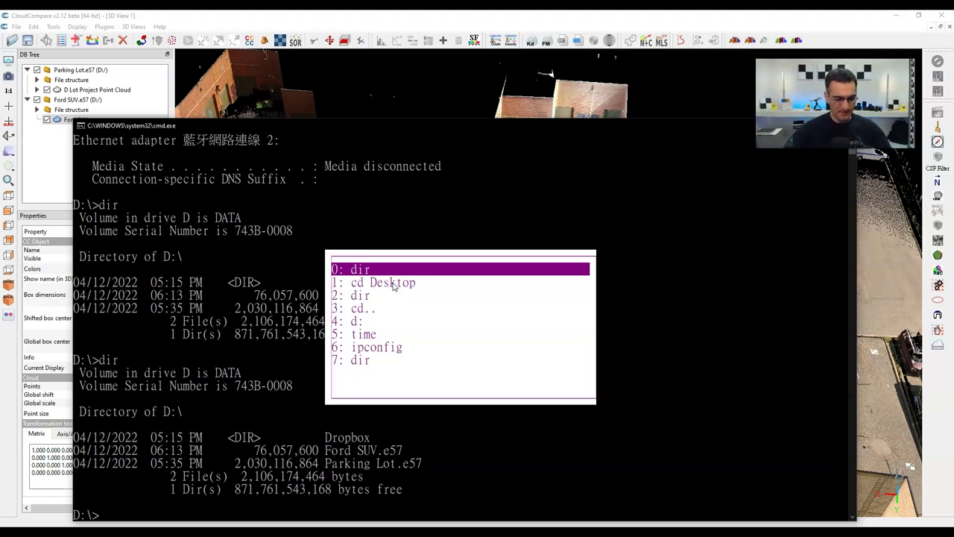
pyautogui.press('Escape')
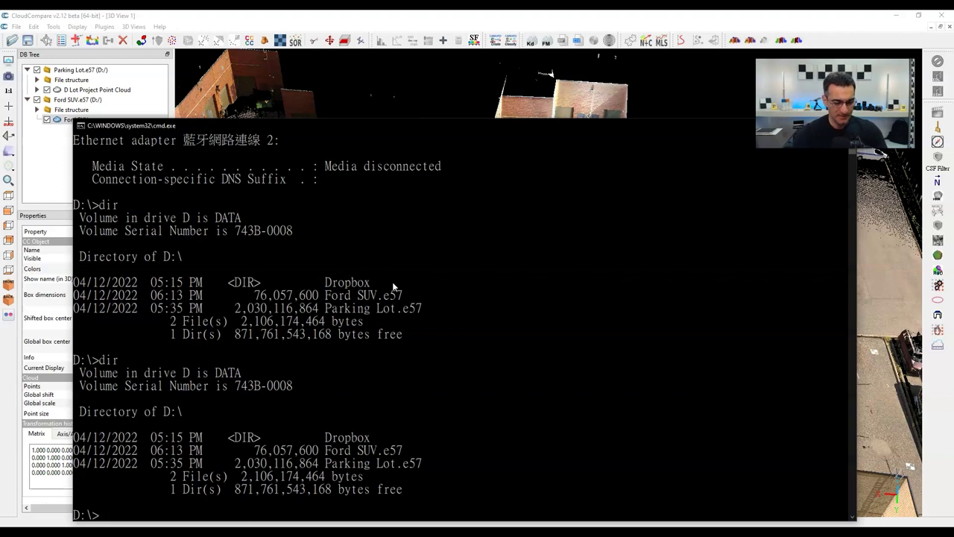
pyautogui.write('time')
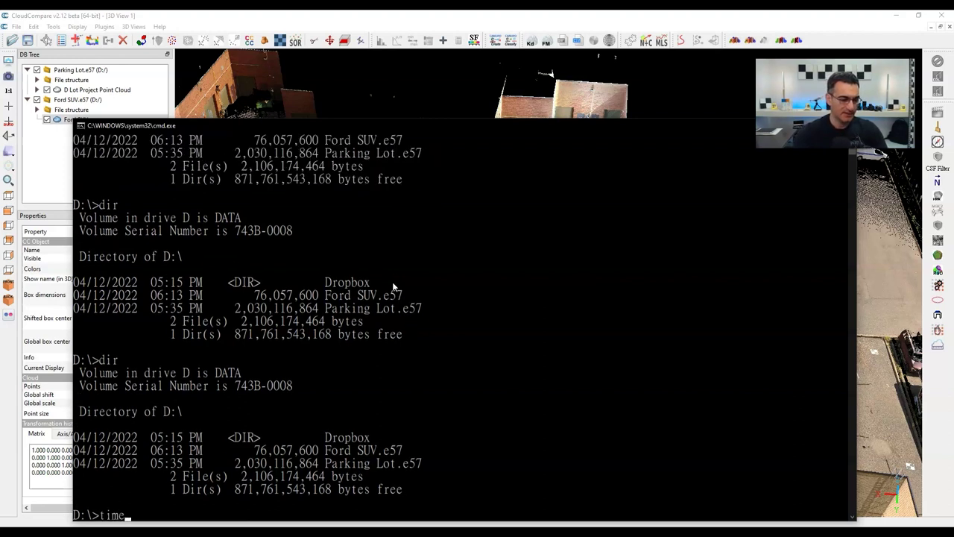
pyautogui.press('Return')
pyautogui.press('Return')
# Clear the stray characters from the command line and check the command history list again without running an entry.
pyautogui.hotkey('ctrl', 'z')
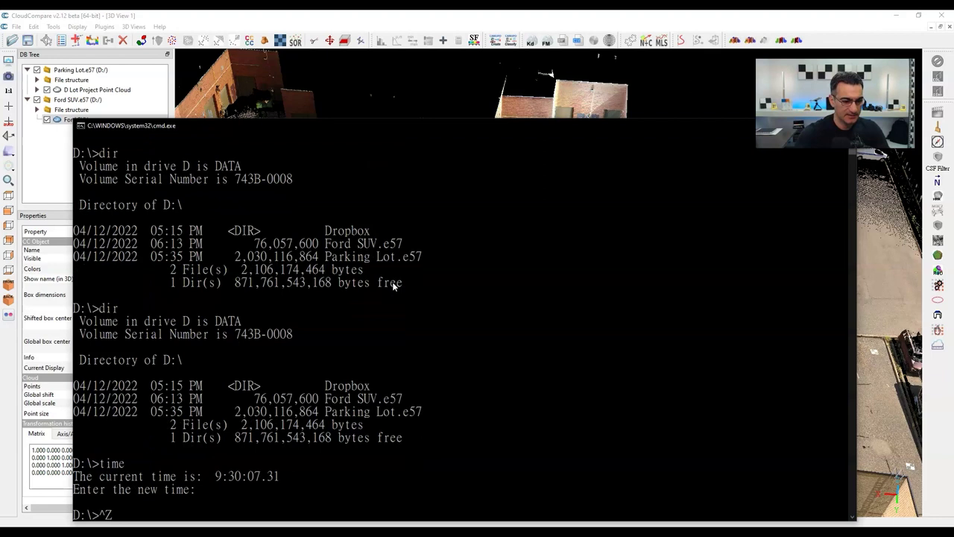
pyautogui.press('Escape')
pyautogui.press('F7')
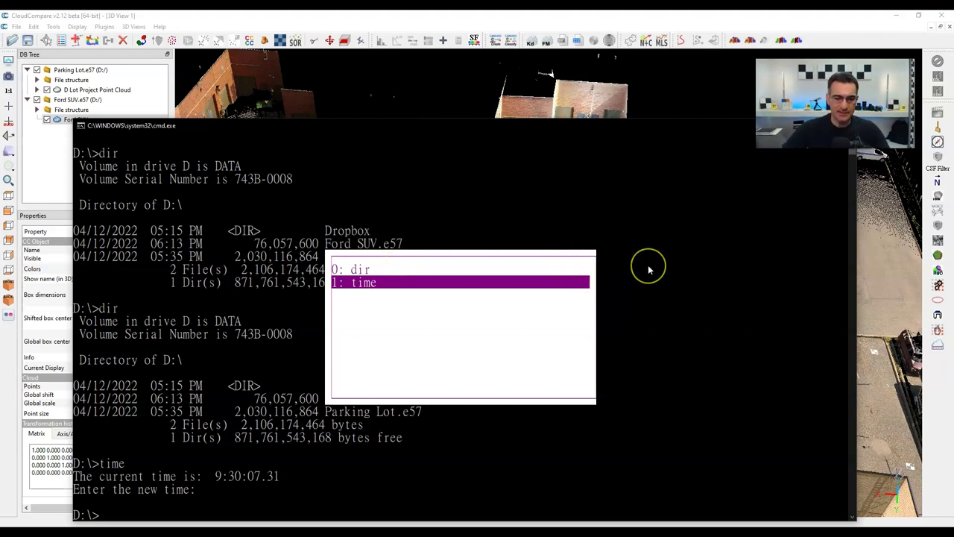
pyautogui.press('Escape')
# Mark the c: text on the command line, clear it and enter c: again without running it.
pyautogui.scroll(-6, 319, 357)
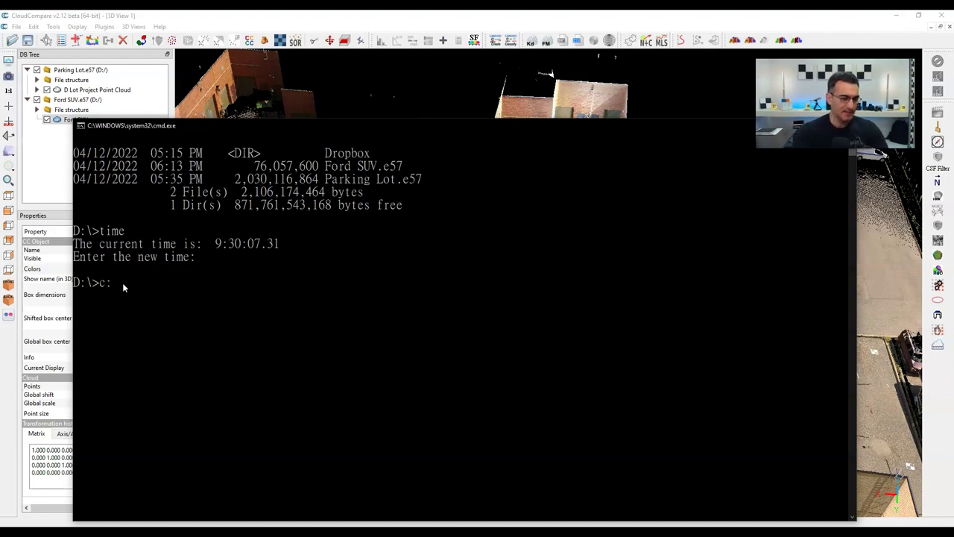
pyautogui.moveTo(123, 283); pyautogui.dragTo(101, 283)
pyautogui.rightClick(119, 282)
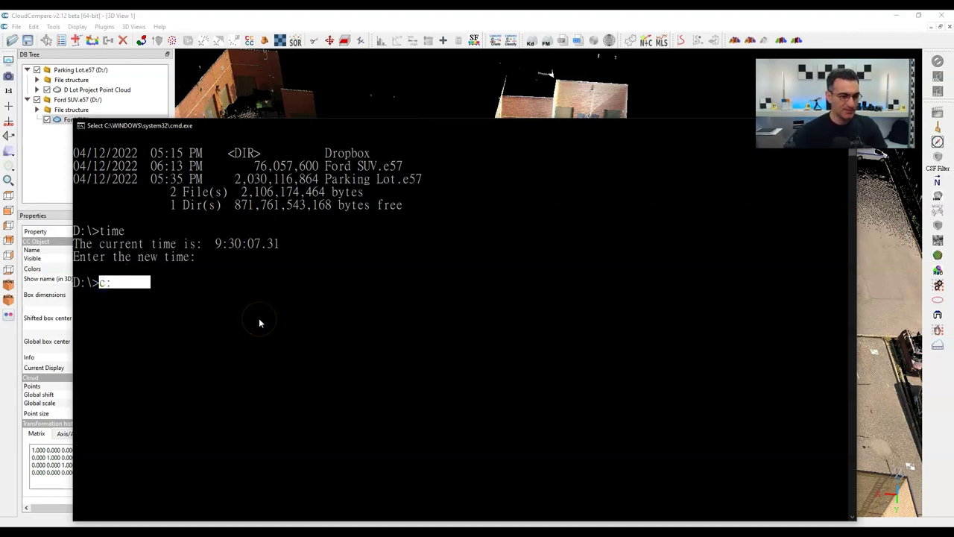
pyautogui.rightClick(258, 317)
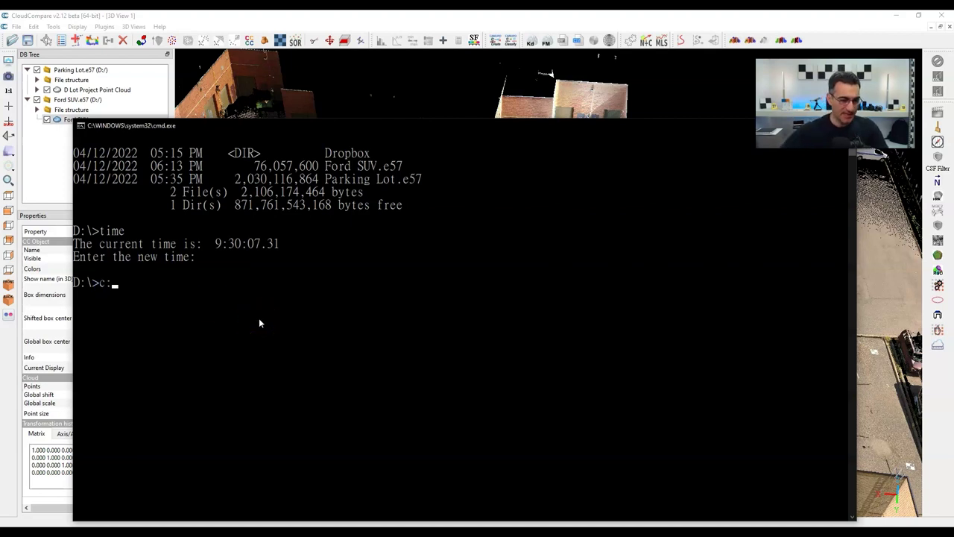
pyautogui.press('BackSpace')
pyautogui.press('BackSpace')
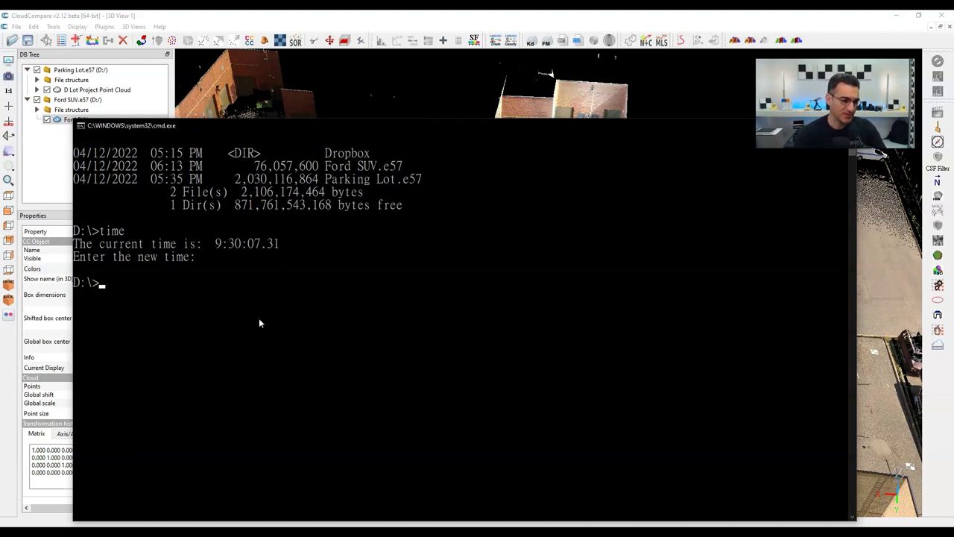
pyautogui.write('c:')
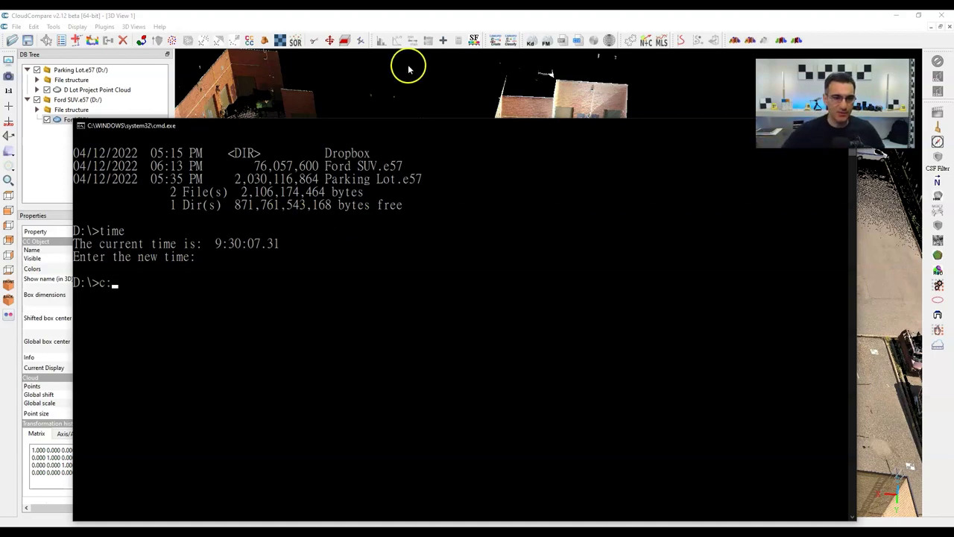
# Move the current Command Prompt window, show the desktop and open a new Command Prompt from Run.
pyautogui.moveTo(428, 127); pyautogui.dragTo(449, 88)
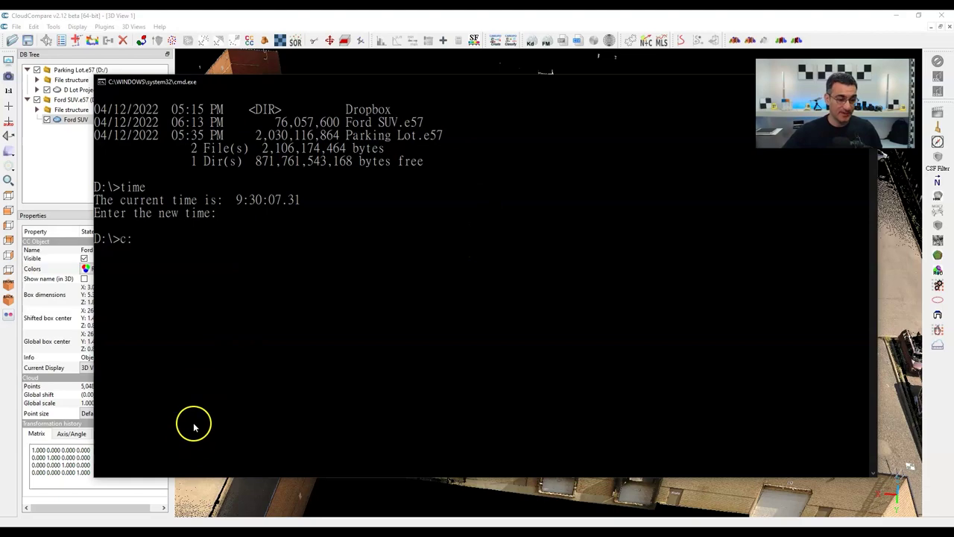
pyautogui.press('super+d')
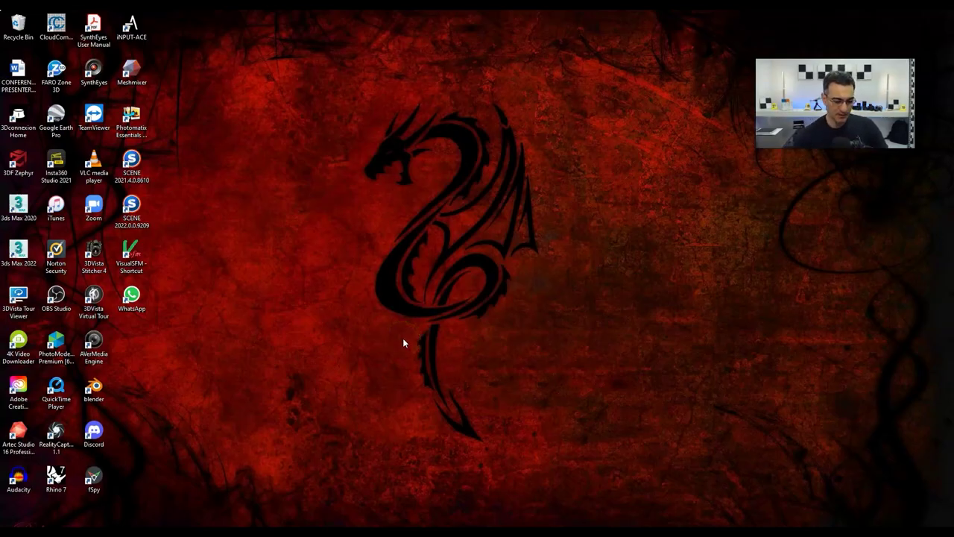
pyautogui.press('super+r')
pyautogui.click(80, 505)
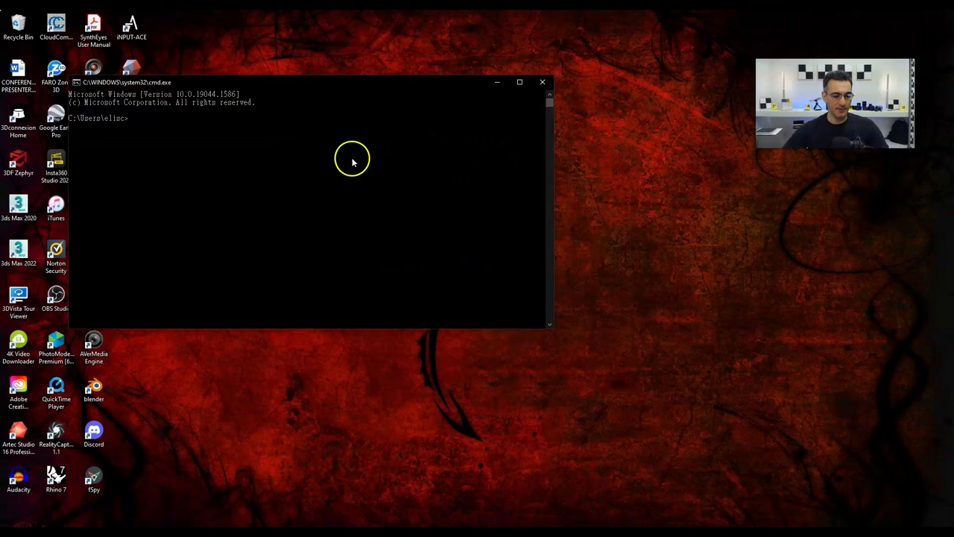
# Enlarge the text of the new Command Prompt window and reposition the window on the desktop.
pyautogui.keyDown('ctrl'); pyautogui.scroll(5, 330, 177); pyautogui.keyUp('ctrl')
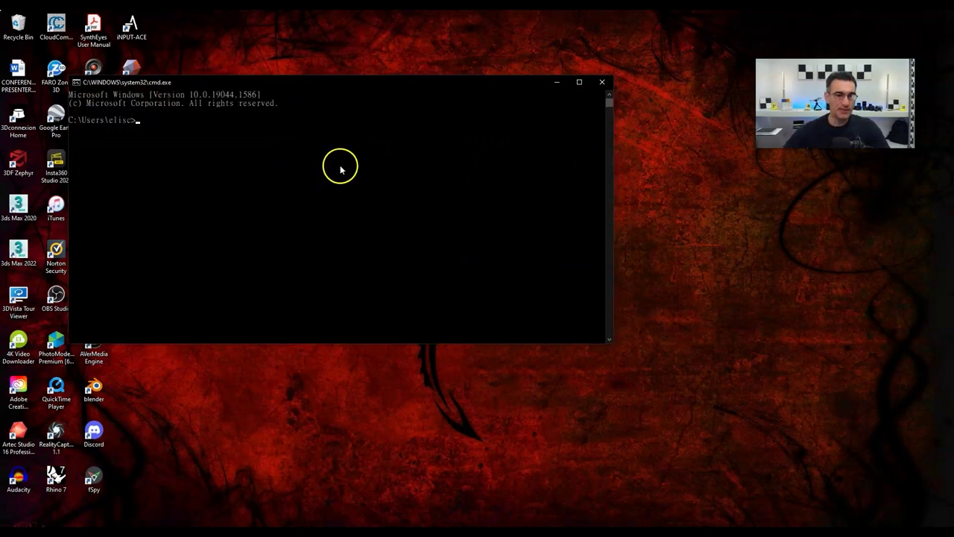
pyautogui.keyDown('ctrl'); pyautogui.scroll(2, 454, 177); pyautogui.keyUp('ctrl')
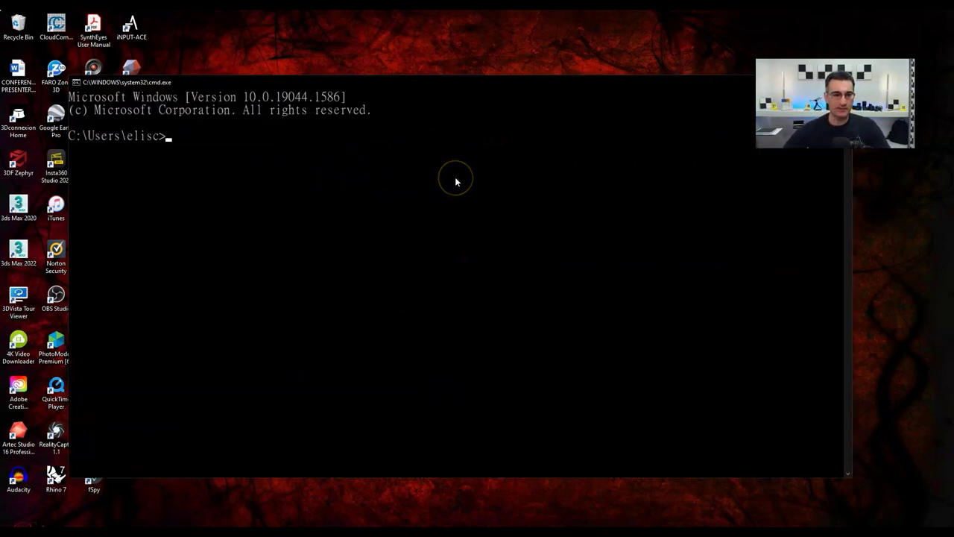
pyautogui.moveTo(471, 84); pyautogui.dragTo(431, 57)
pyautogui.click(443, 129)
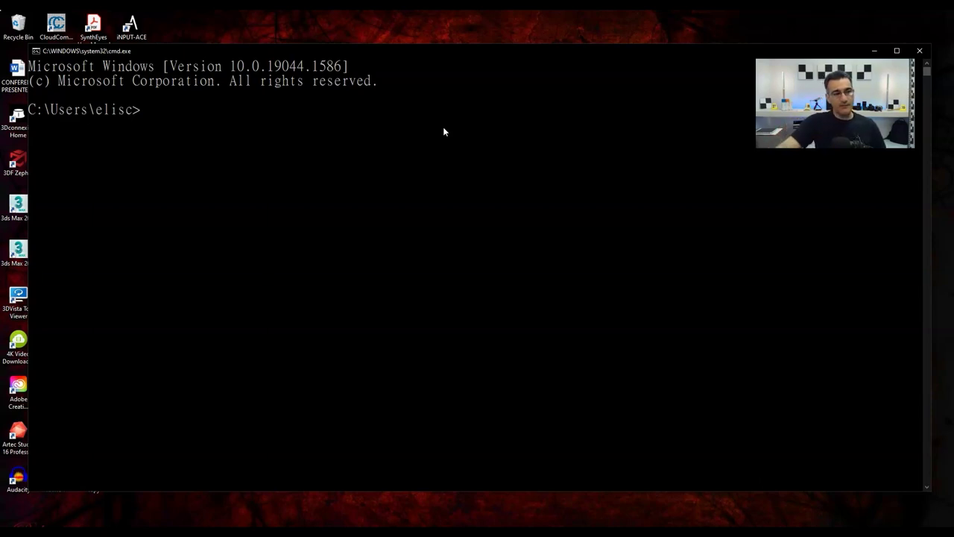
# Switch from the user folder to the D: drive and list its contents with dir.
pyautogui.click(114, 111)
pyautogui.click(121, 113)
pyautogui.click(123, 112)
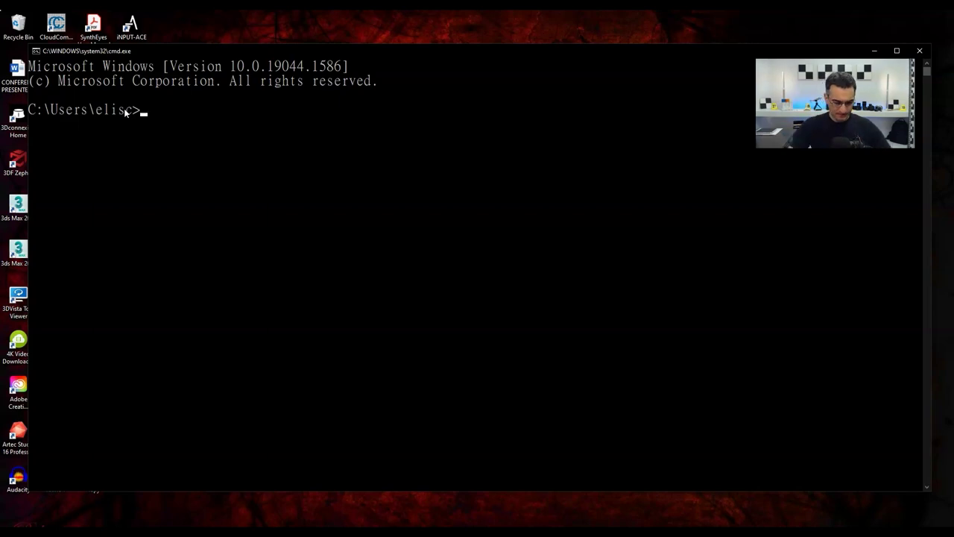
pyautogui.write('d:')
pyautogui.press('Return')
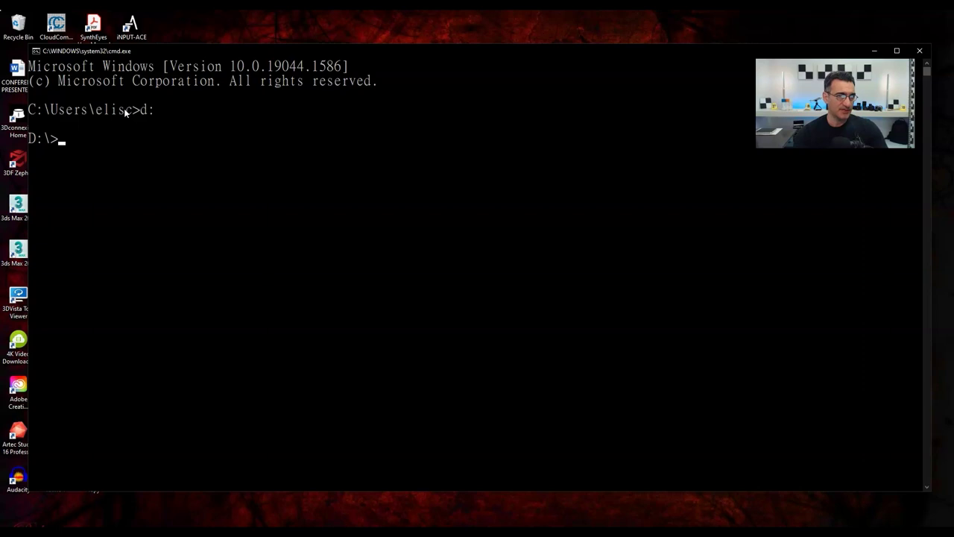
pyautogui.write('dir')
pyautogui.press('Return')
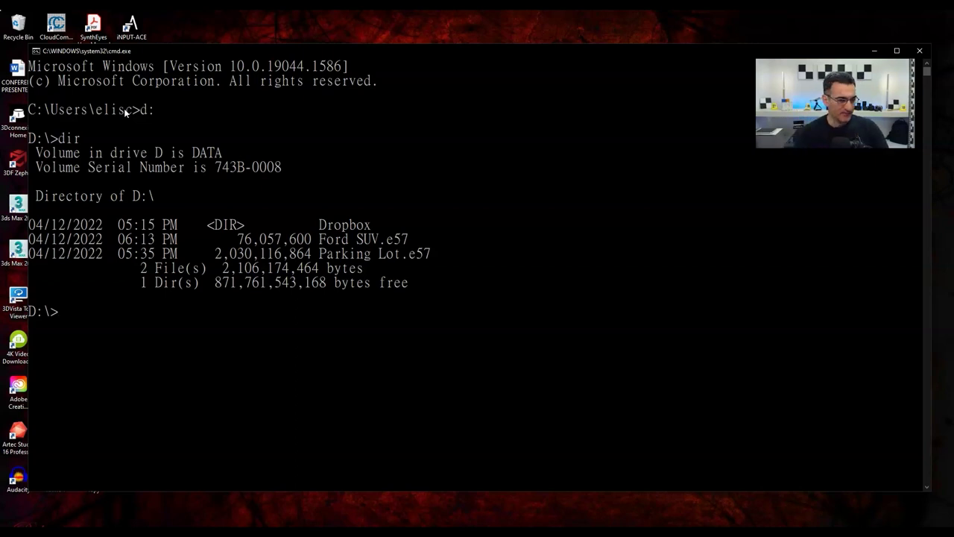
# Switch back to the C: drive, try cd c:, and go to the drive's root with cd c:\.
pyautogui.write('c:')
pyautogui.press('Return')
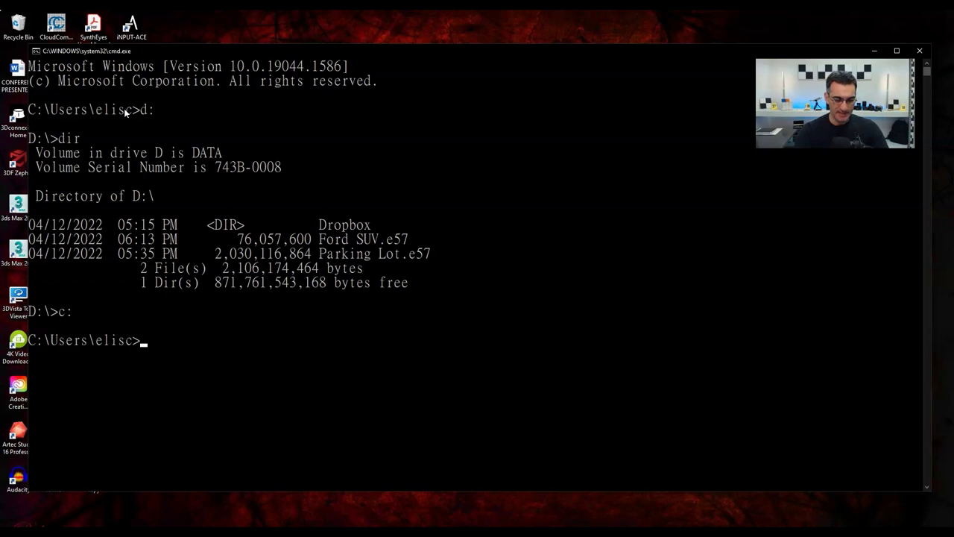
pyautogui.write('cd c')
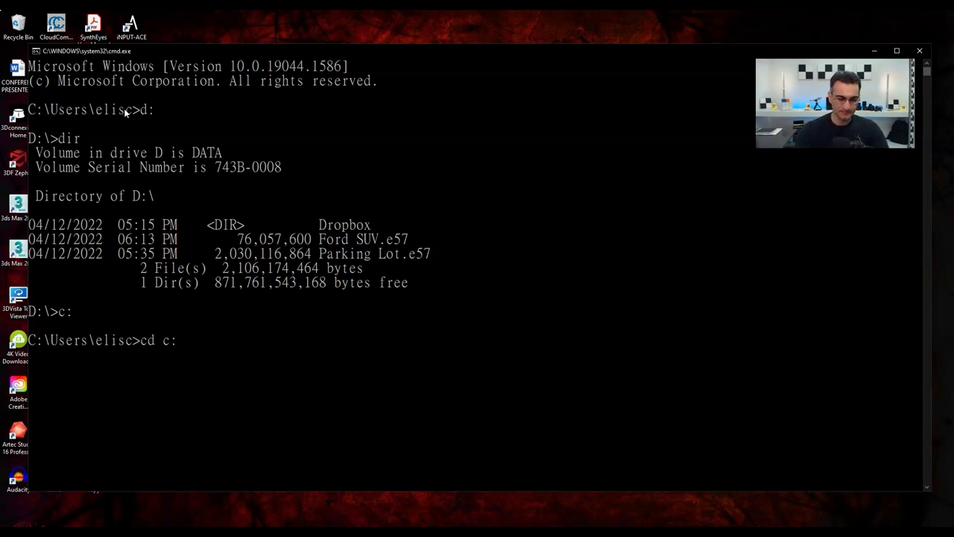
pyautogui.write(':')
pyautogui.press('Return')
pyautogui.write('cd c:')
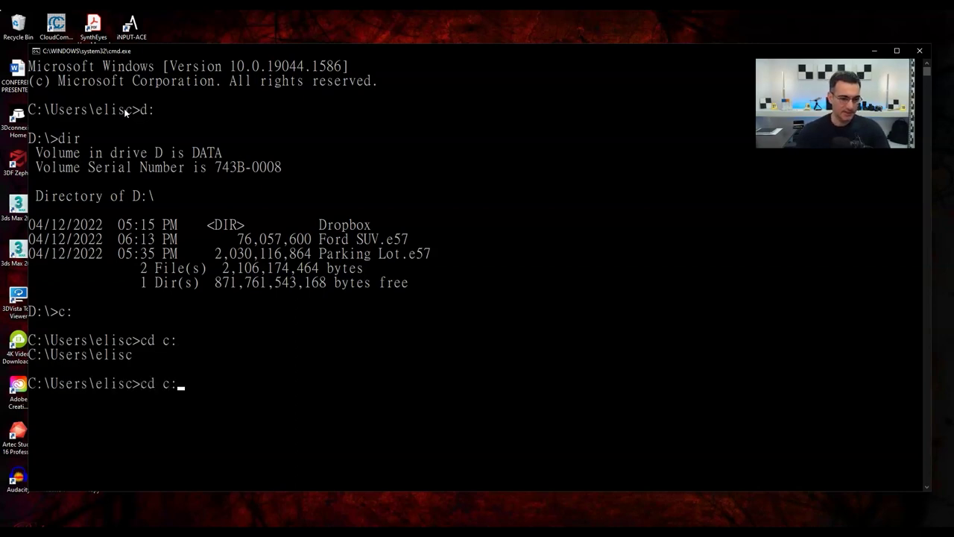
pyautogui.write('\\')
pyautogui.press('Return')
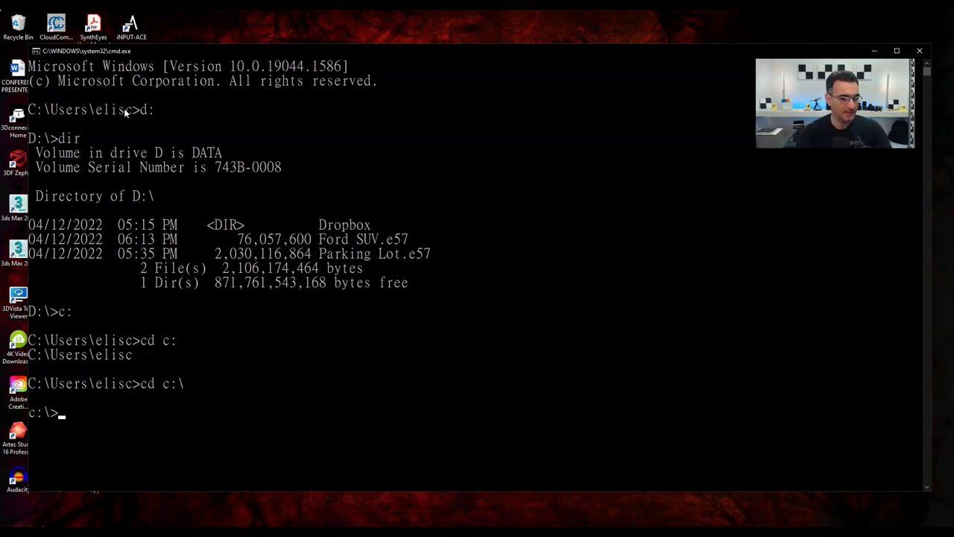
# List the root of the C: drive with dir and change into the Program Files folder.
pyautogui.write('dir')
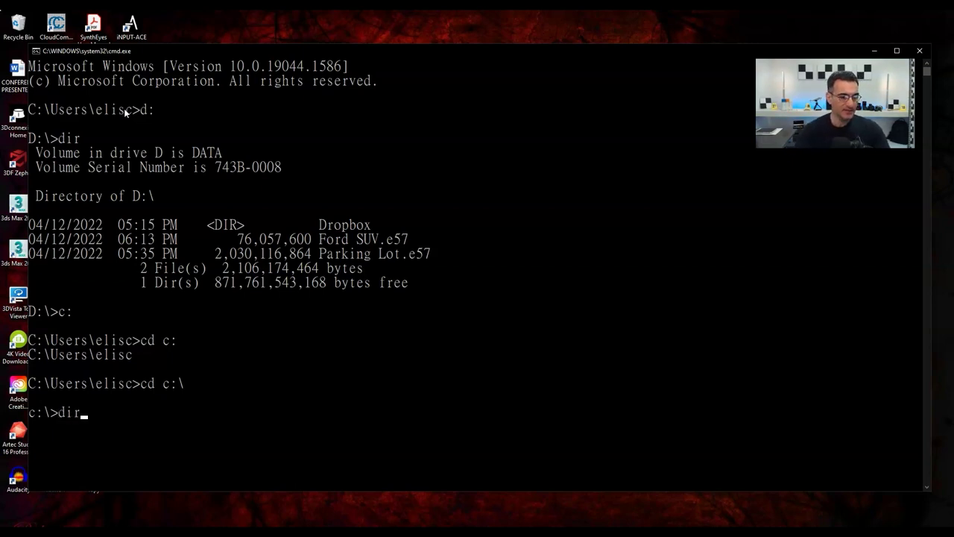
pyautogui.press('Return')
pyautogui.click(359, 288)
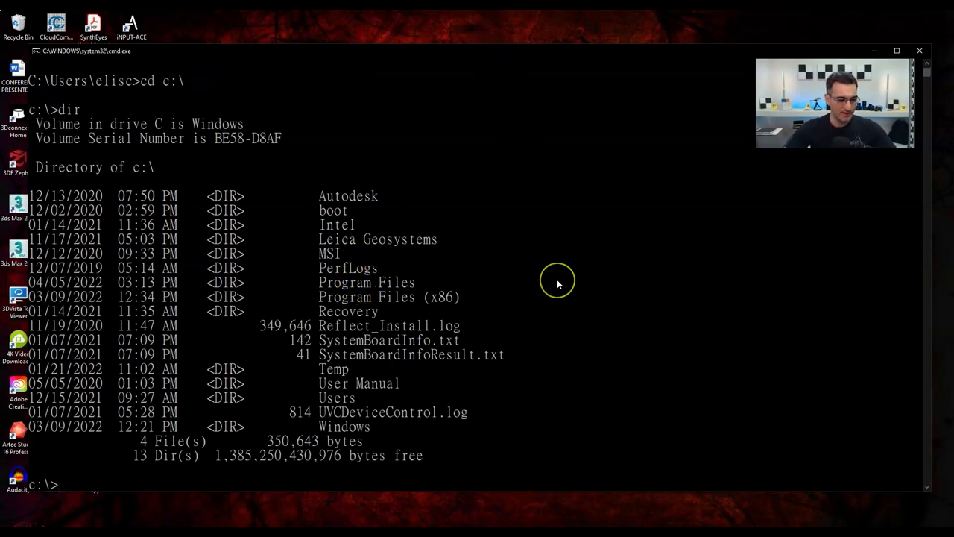
pyautogui.write('cd Program Files')
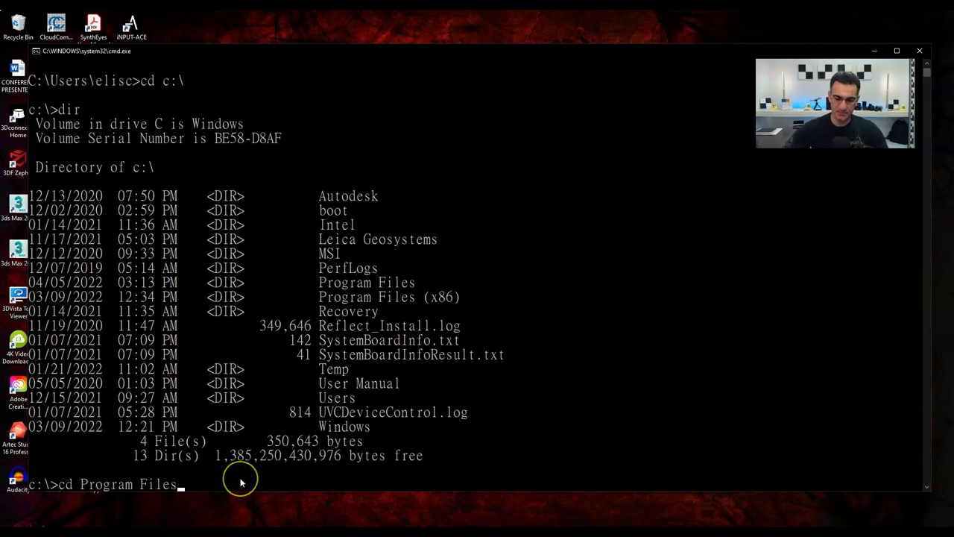
pyautogui.press('Return')
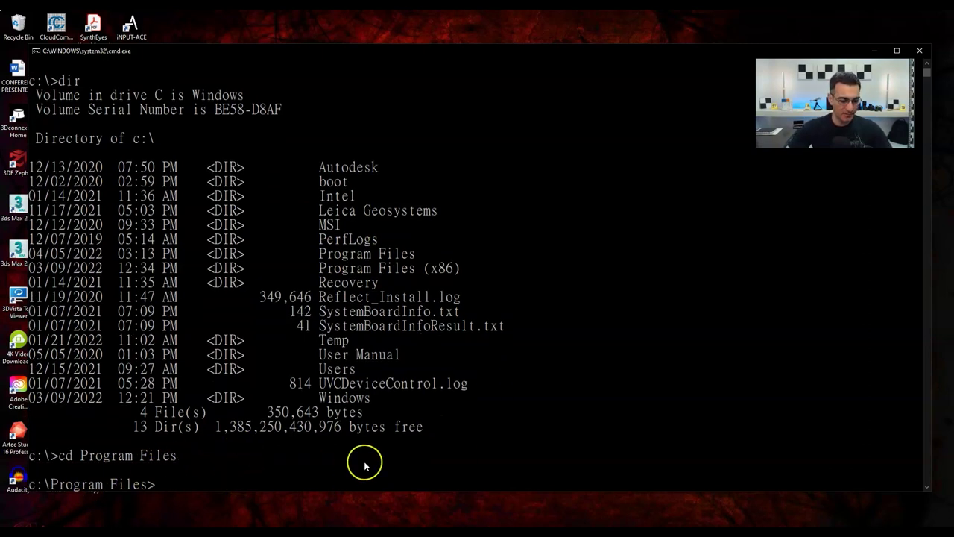
# List the Program Files folder with dir and look for the CloudCompare folder in the listing.
pyautogui.write('dir')
pyautogui.press('Return')
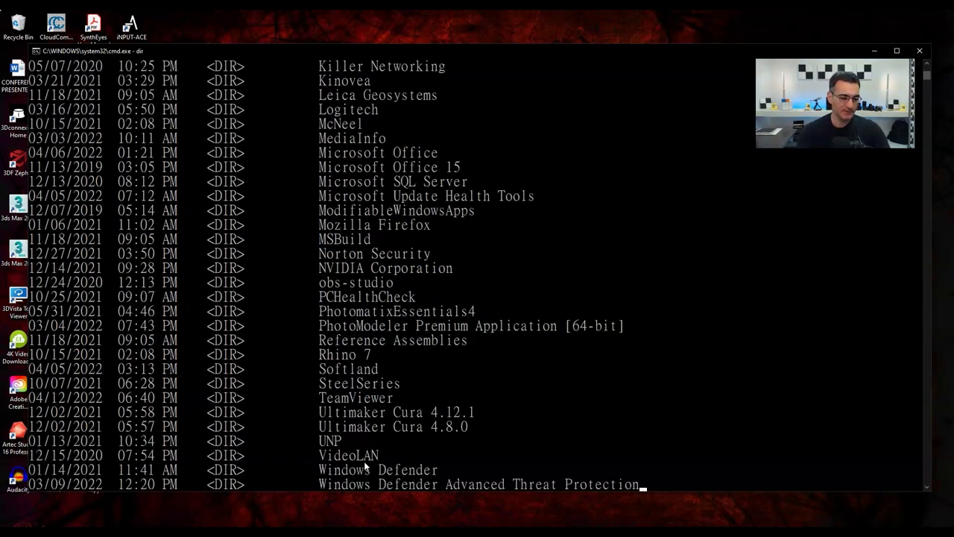
pyautogui.scroll(1, 393, 196)
pyautogui.scroll(8, 393, 195)
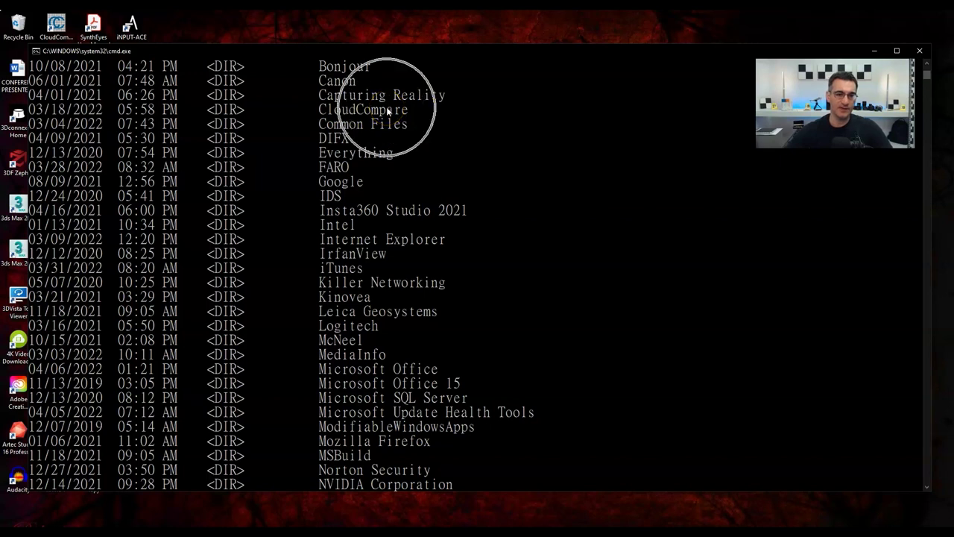
# Change from Program Files into the CloudCompare folder with cd CloudCompare.
pyautogui.scroll(-9, 386, 107)
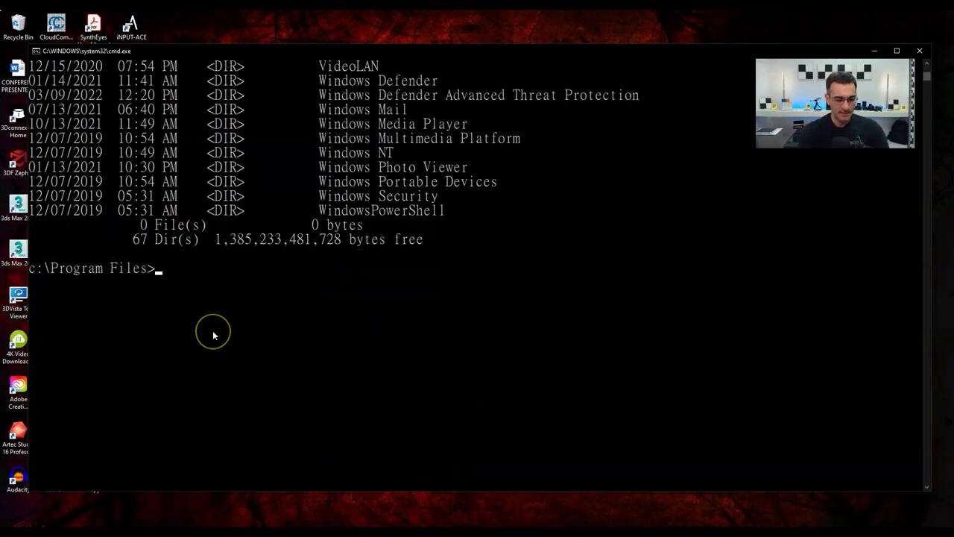
pyautogui.write('cd Clou')
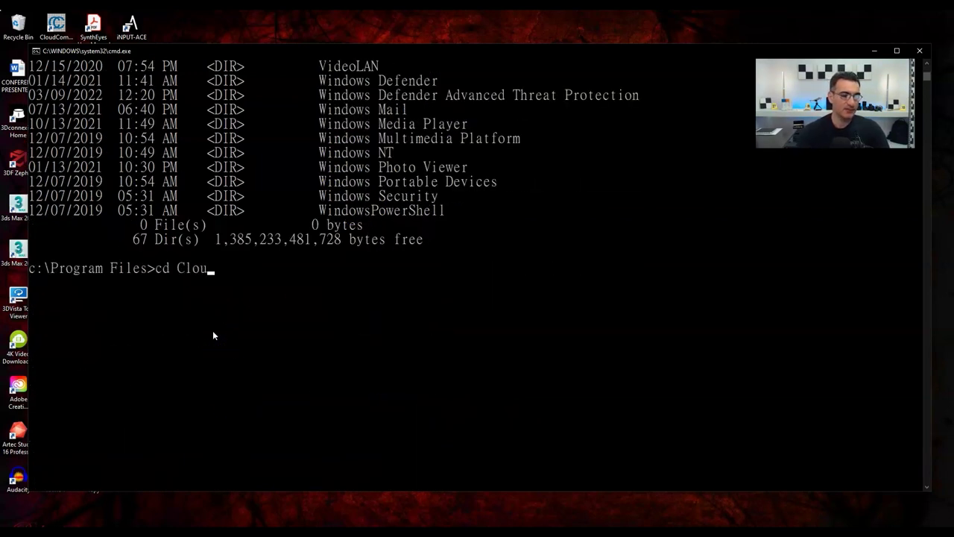
pyautogui.write('dCompare')
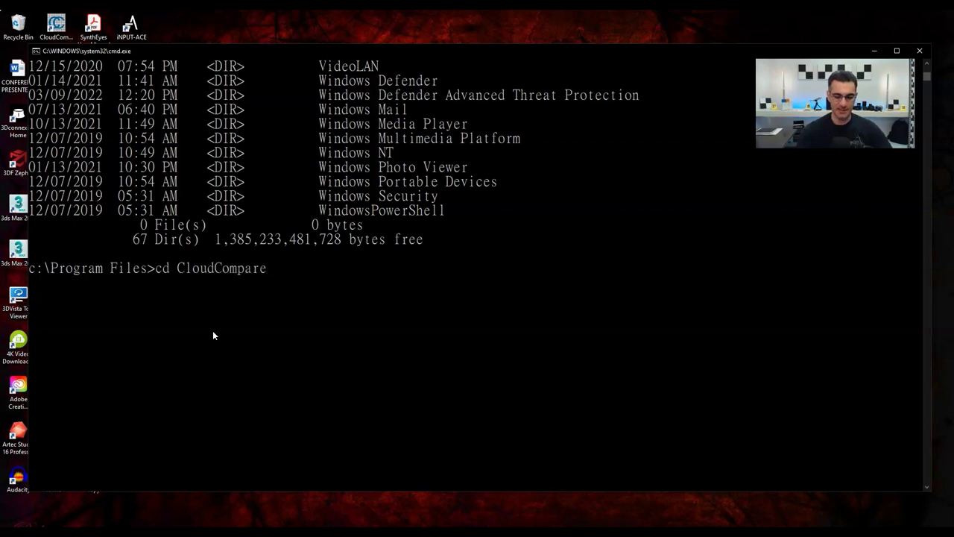
pyautogui.press('Return')
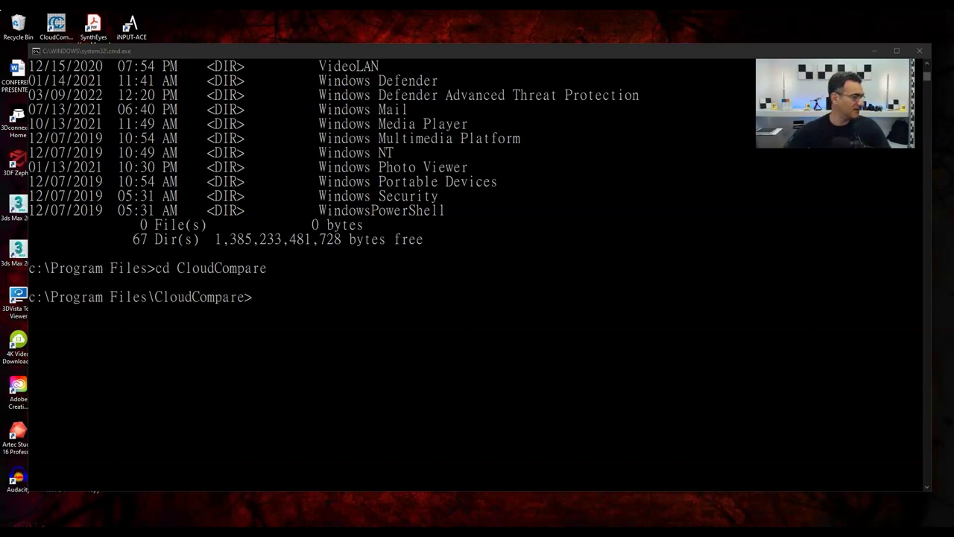
# Switch to Notepad and examine each part of the example command: CloudCompare, -O, full_path/filename.ext and -SS SPATIAL 0.1.
pyautogui.moveTo(0, 149); pyautogui.dragTo(439, 97)
pyautogui.moveTo(642, 158); pyautogui.dragTo(833, 176)
pyautogui.moveTo(550, 104); pyautogui.dragTo(412, 72)
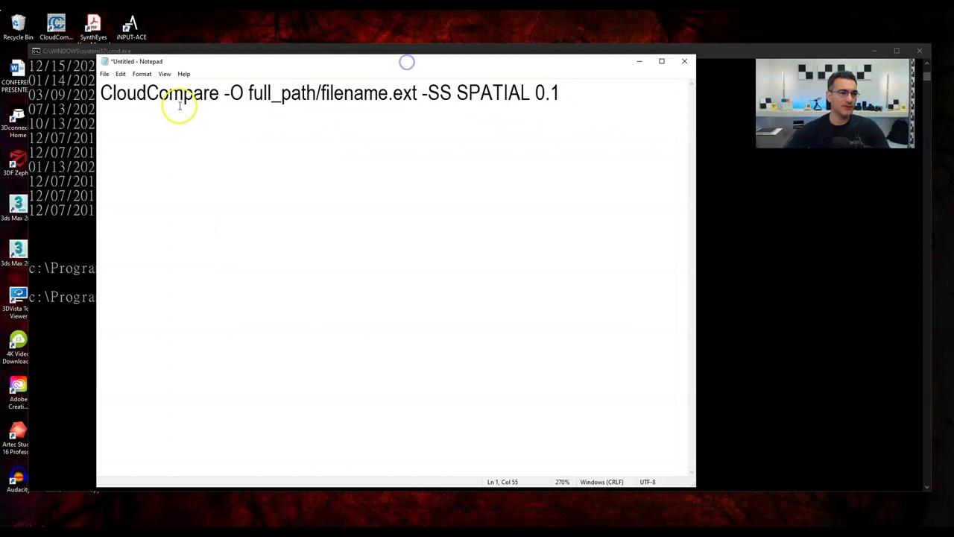
pyautogui.moveTo(100, 93); pyautogui.dragTo(221, 95)
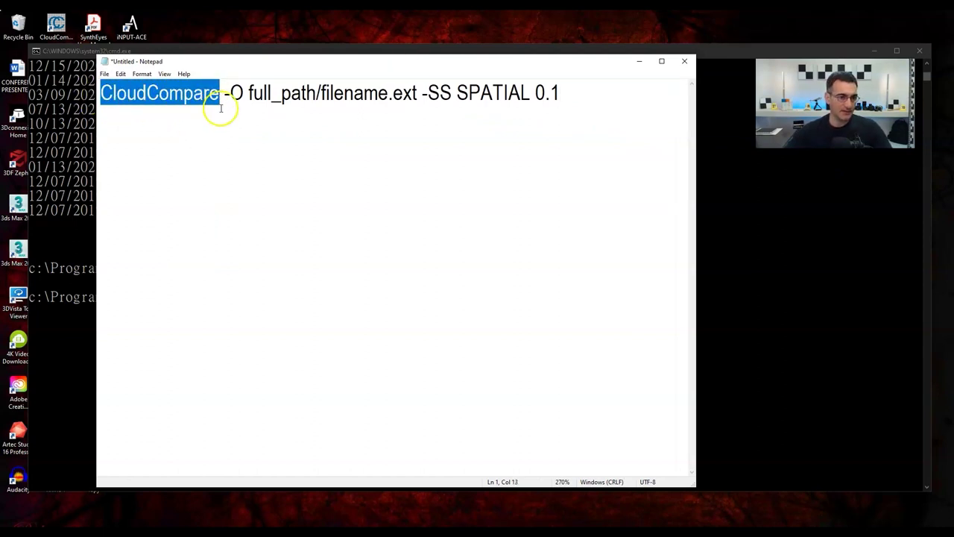
pyautogui.click(221, 108)
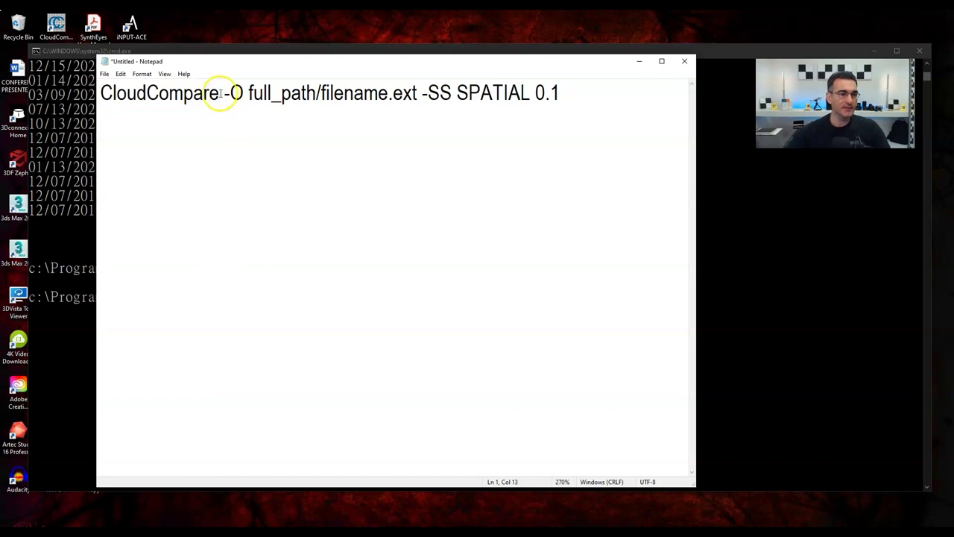
pyautogui.moveTo(223, 93); pyautogui.dragTo(244, 92)
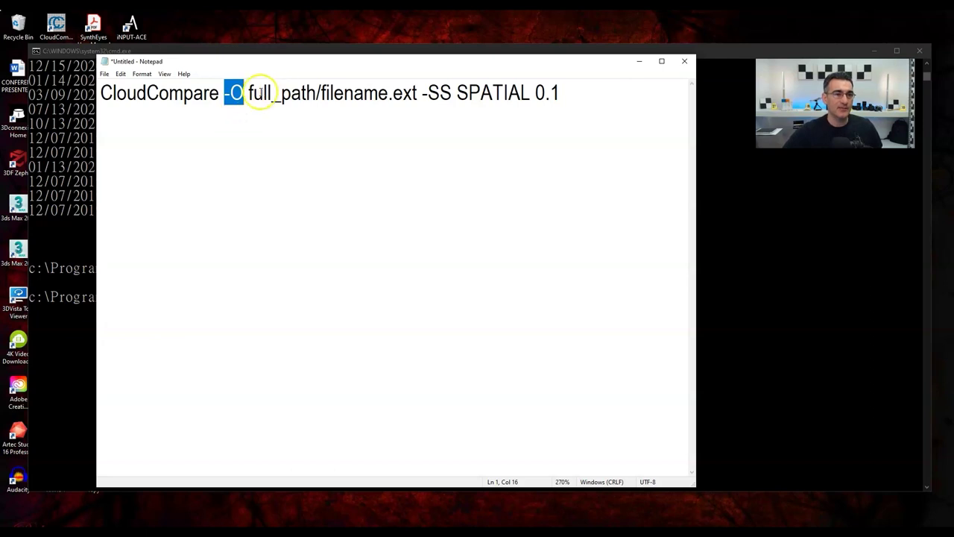
pyautogui.moveTo(248, 92); pyautogui.dragTo(415, 102)
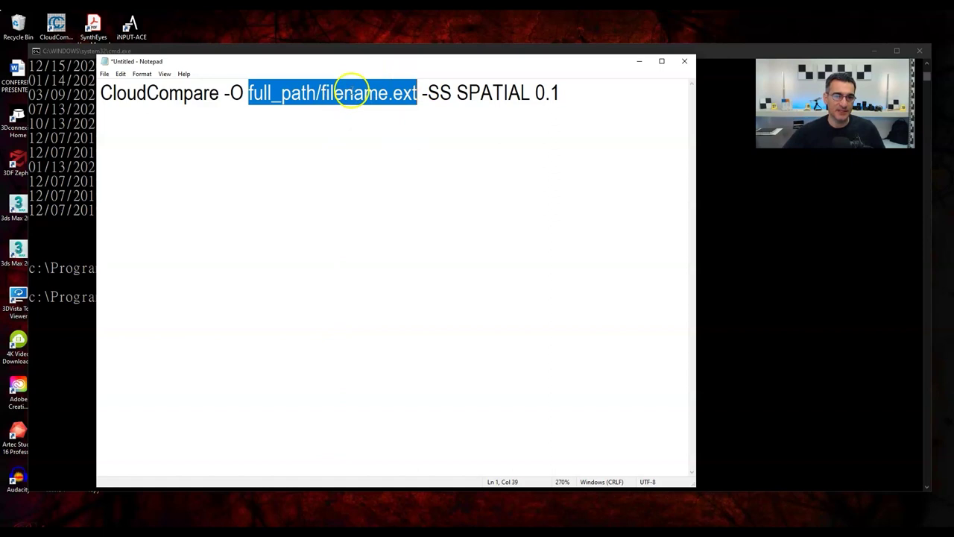
pyautogui.moveTo(421, 94); pyautogui.dragTo(560, 92)
pyautogui.click(434, 92)
pyautogui.doubleClick(437, 92)
pyautogui.moveTo(436, 93); pyautogui.dragTo(571, 92)
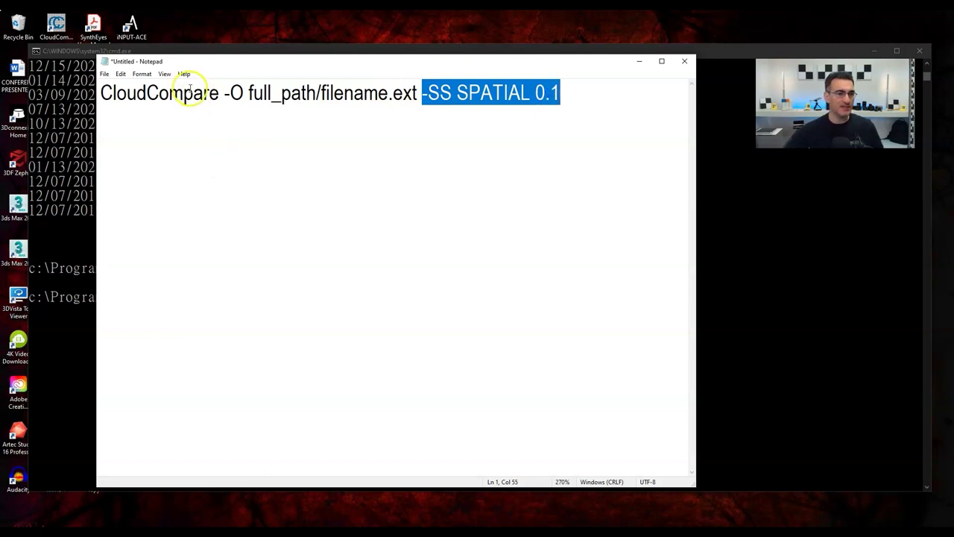
pyautogui.click(186, 92)
pyautogui.moveTo(222, 92); pyautogui.dragTo(99, 92)
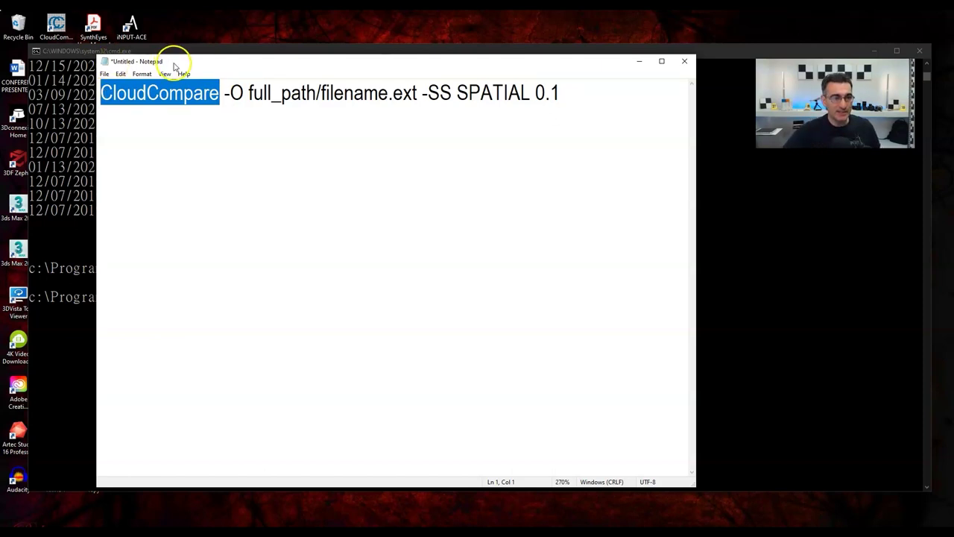
# Move Notepad aside, try c:\ in the Command Prompt, and return to the drive's root with cd c:\.
pyautogui.moveTo(171, 61); pyautogui.dragTo(538, 72)
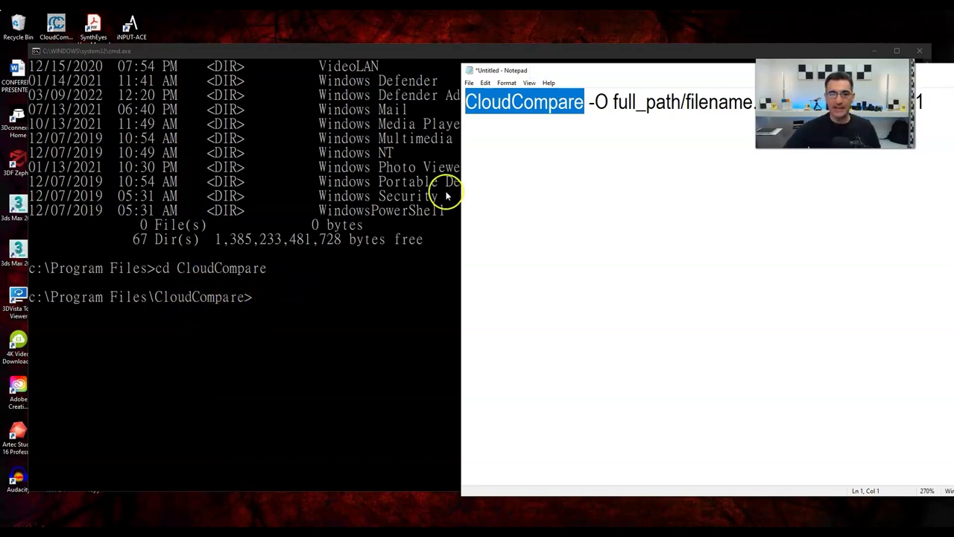
pyautogui.click(269, 300)
pyautogui.click(265, 300)
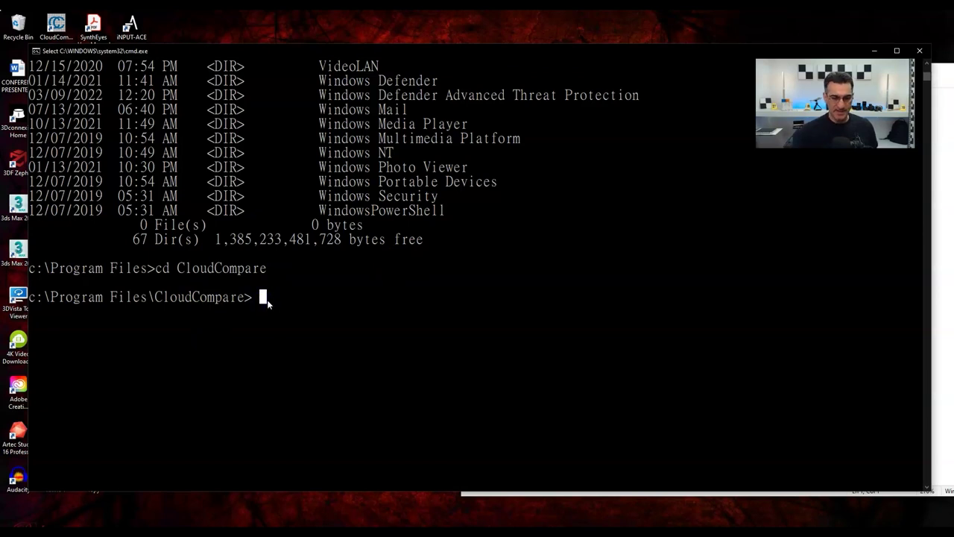
pyautogui.write('c')
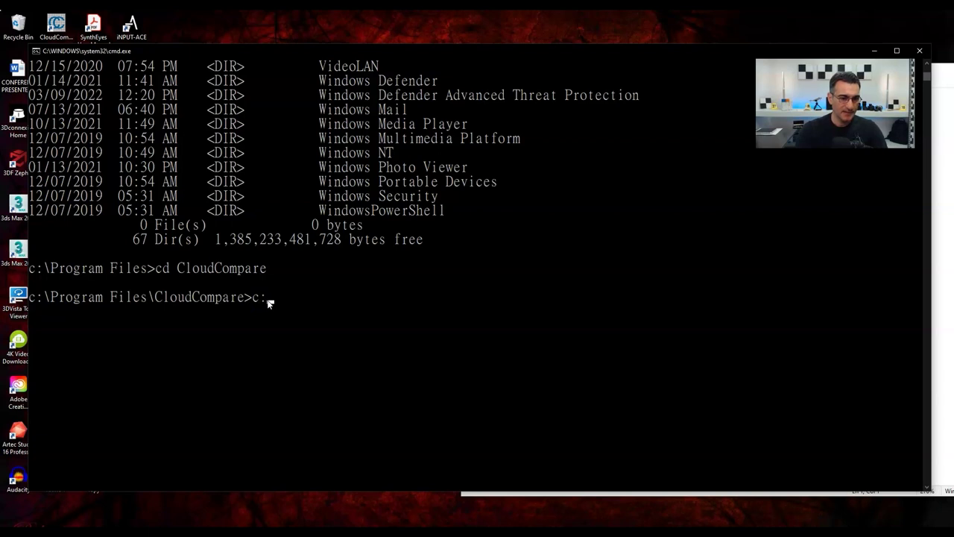
pyautogui.write(':\\')
pyautogui.press('Return')
pyautogui.write('cd c:\\')
pyautogui.press('Return')
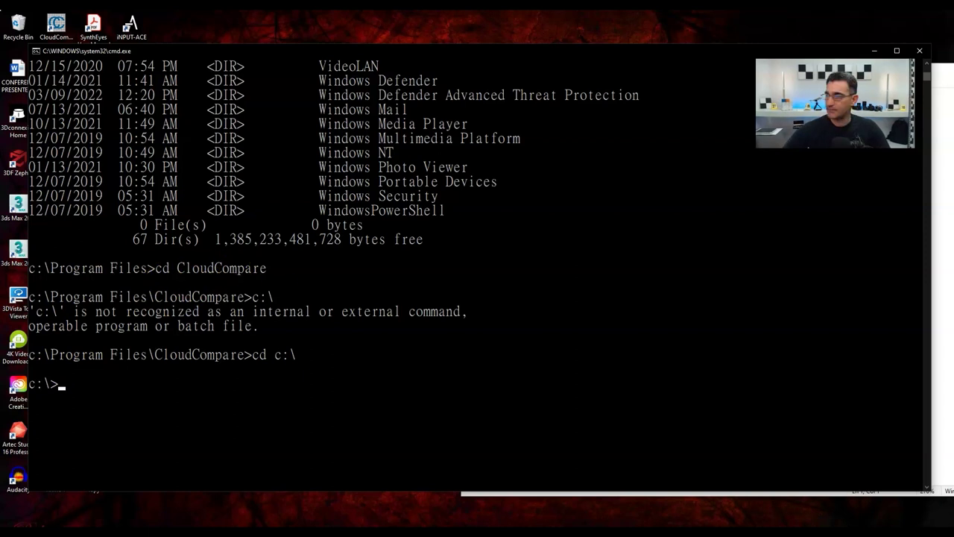
# In Notepad, add below the first command: "C:\Program Files\CloudCompare\CloudCompare" -O filename.ext -SS SPATIAL 0.1, and fit the window to show it on one line.
pyautogui.click(281, 521)
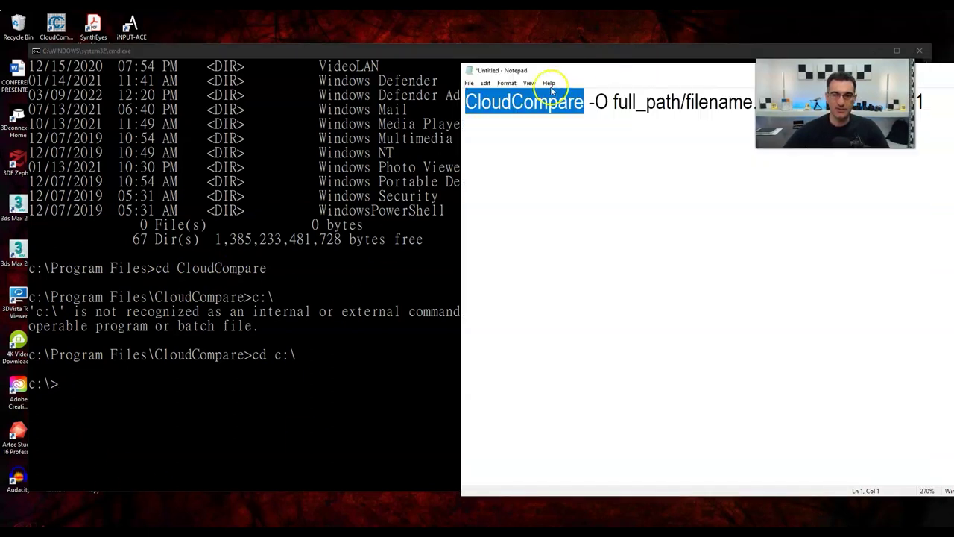
pyautogui.click(521, 101)
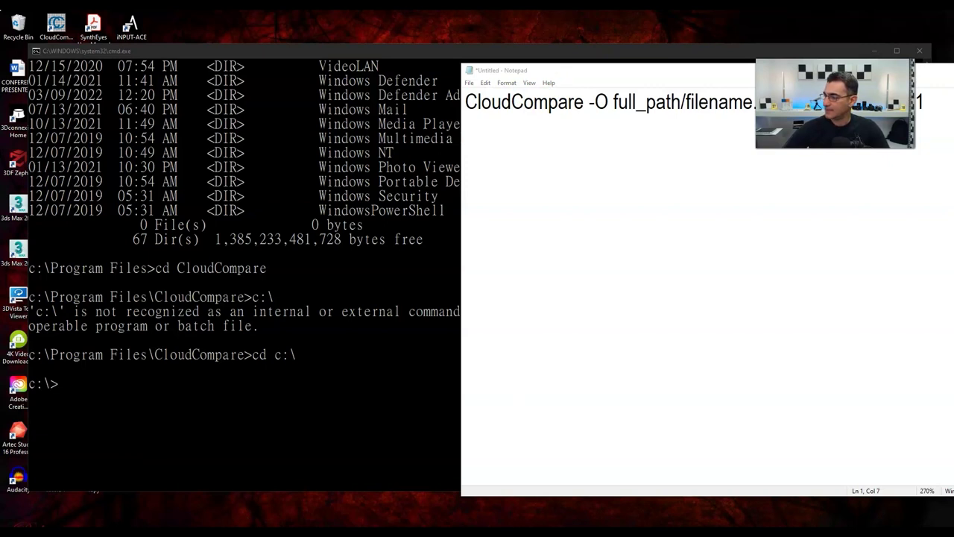
pyautogui.click(220, 388)
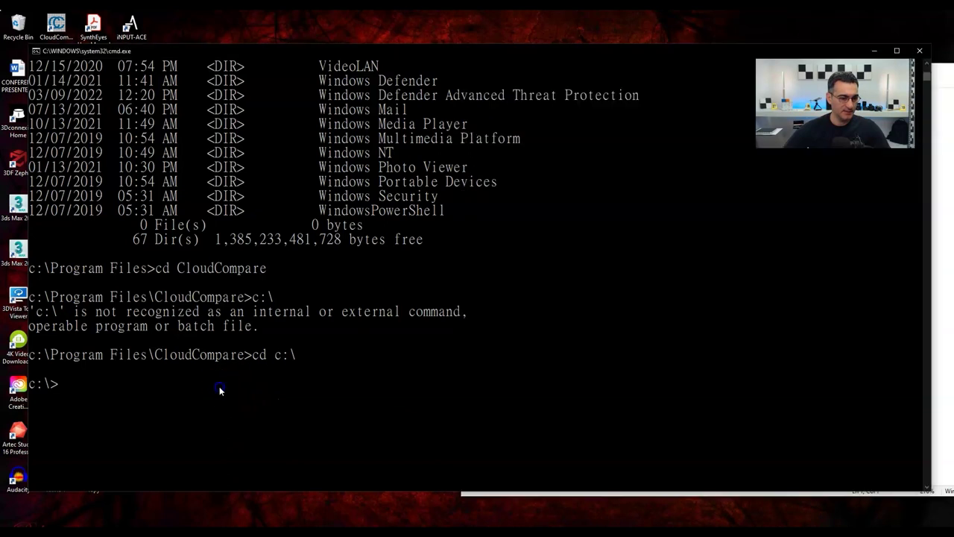
pyautogui.hotkey('alt', 'Tab')
pyautogui.click(509, 199)
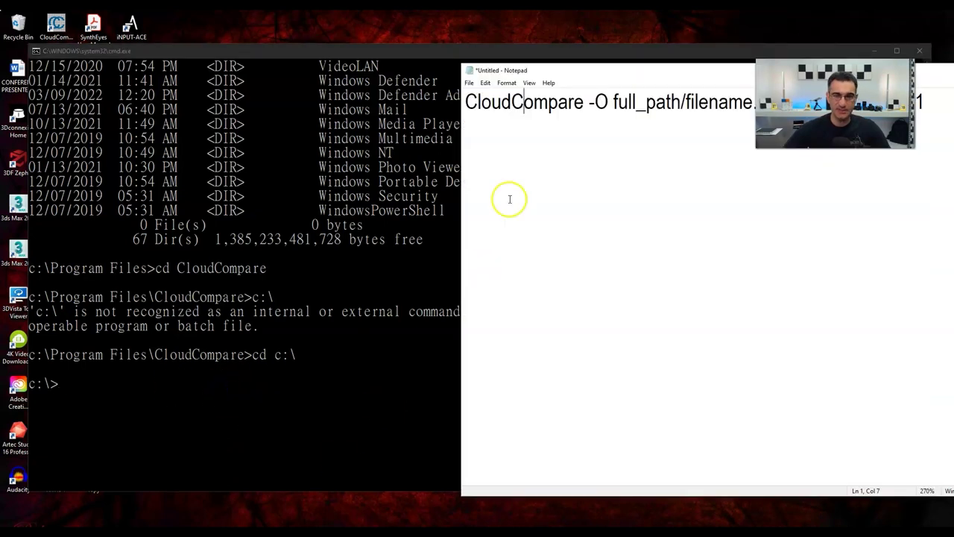
pyautogui.press('End')
pyautogui.press('Return')
pyautogui.press('Return')
pyautogui.write('"C:\\Program Files\\CloudCompare\\CloudCompare" -O filename.ply -SS SPATIAL 0.1')
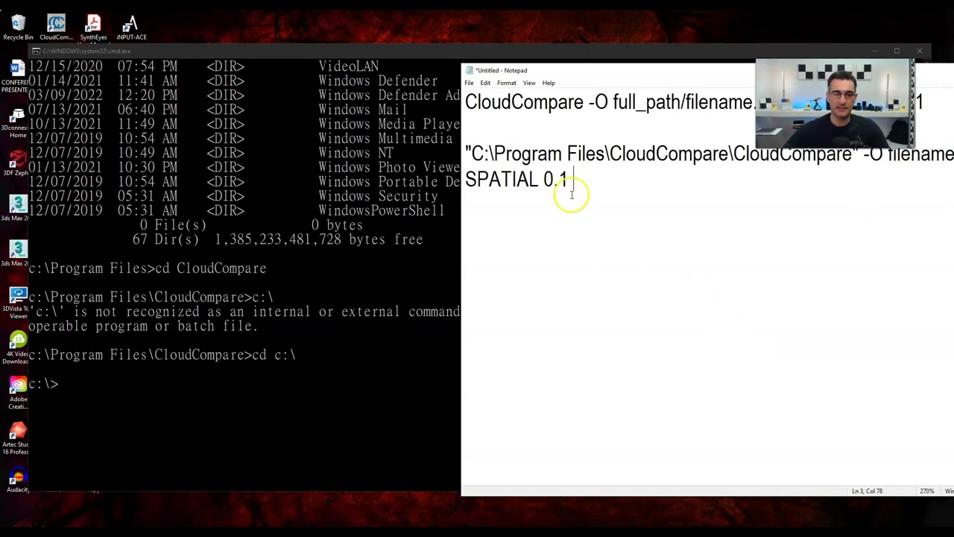
pyautogui.moveTo(457, 273); pyautogui.dragTo(279, 256)
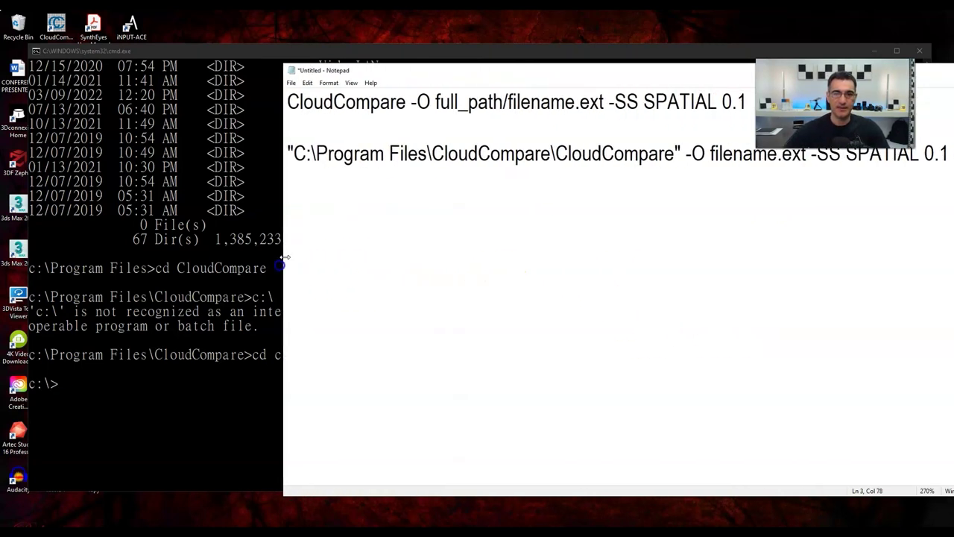
pyautogui.moveTo(569, 66); pyautogui.dragTo(380, 82)
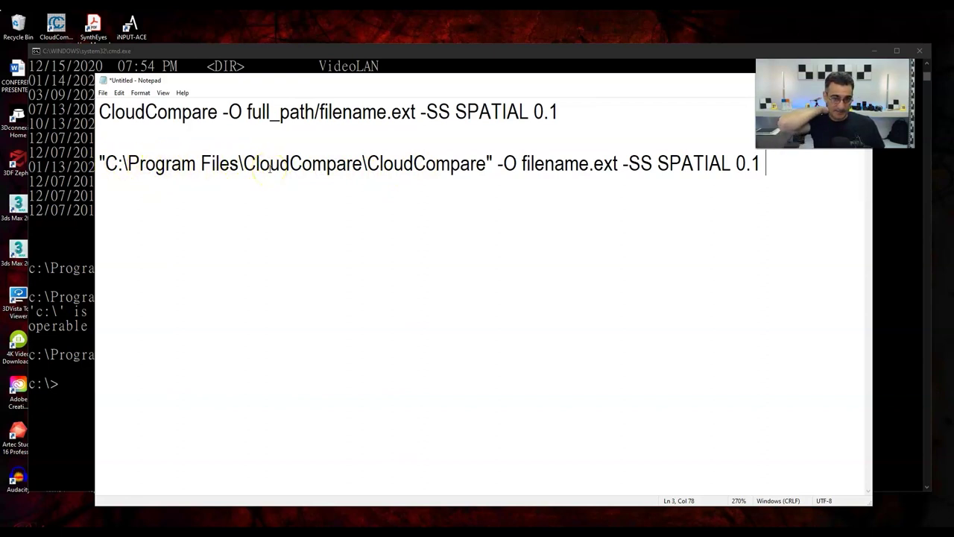
# Examine the quotation marks around the full CloudCompare path and the space in Program Files.
pyautogui.click(430, 163)
pyautogui.doubleClick(489, 162)
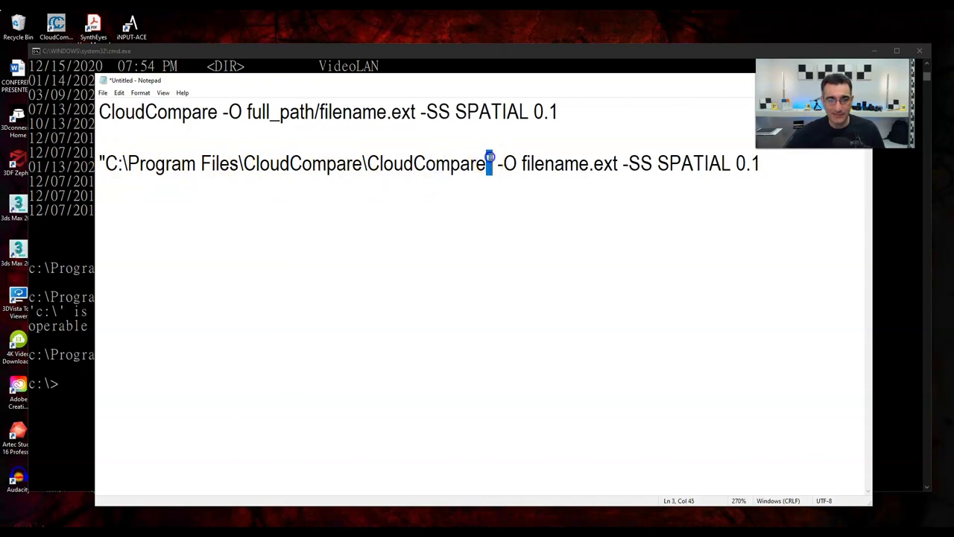
pyautogui.doubleClick(102, 161)
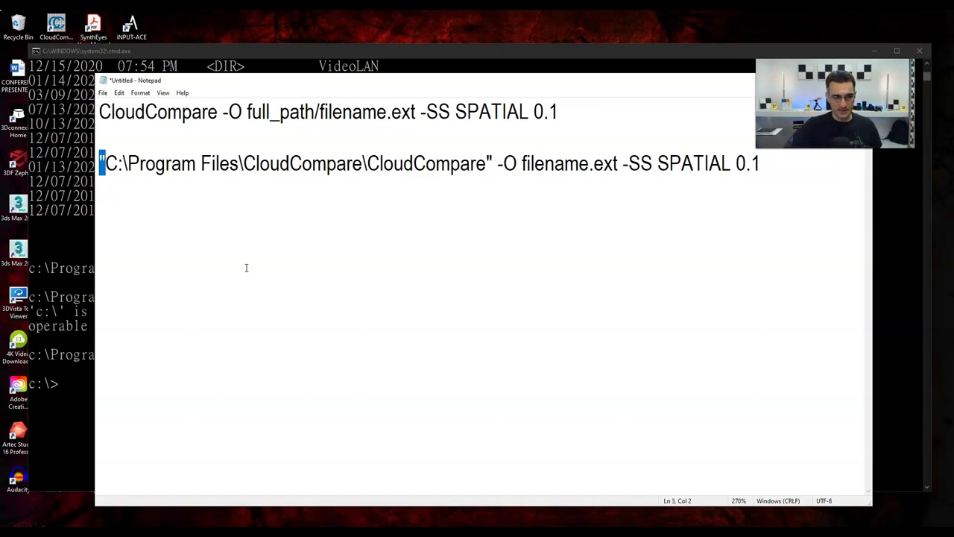
pyautogui.click(199, 163)
pyautogui.moveTo(200, 163); pyautogui.dragTo(196, 163)
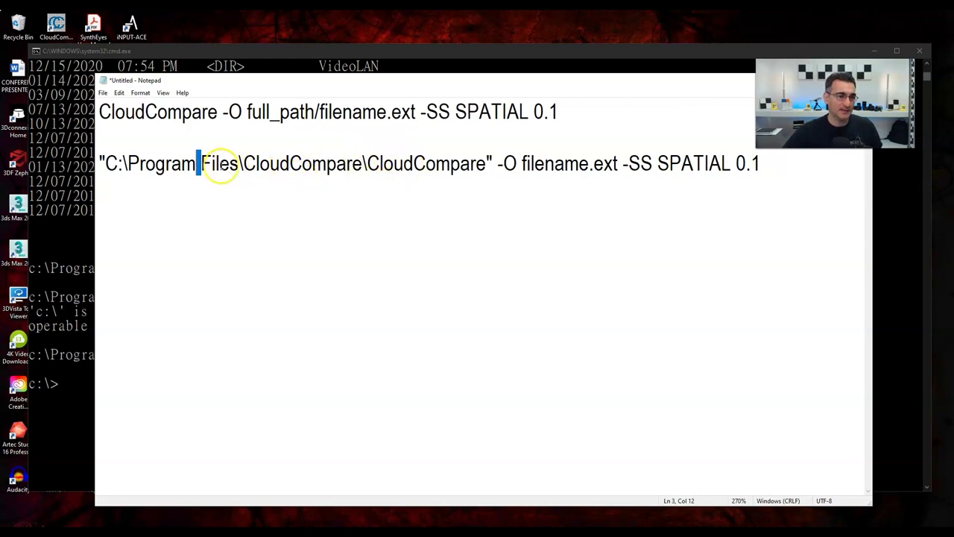
pyautogui.click(198, 162)
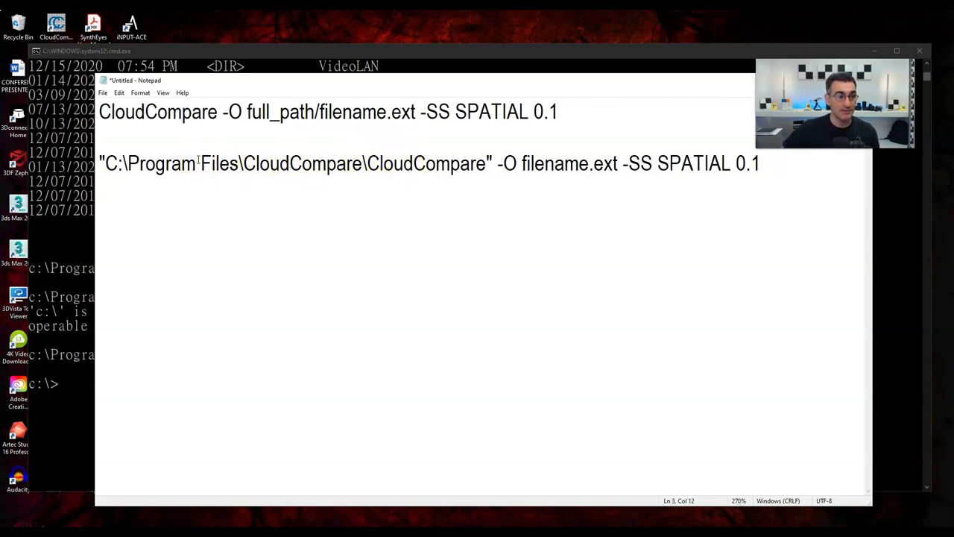
pyautogui.click(103, 161)
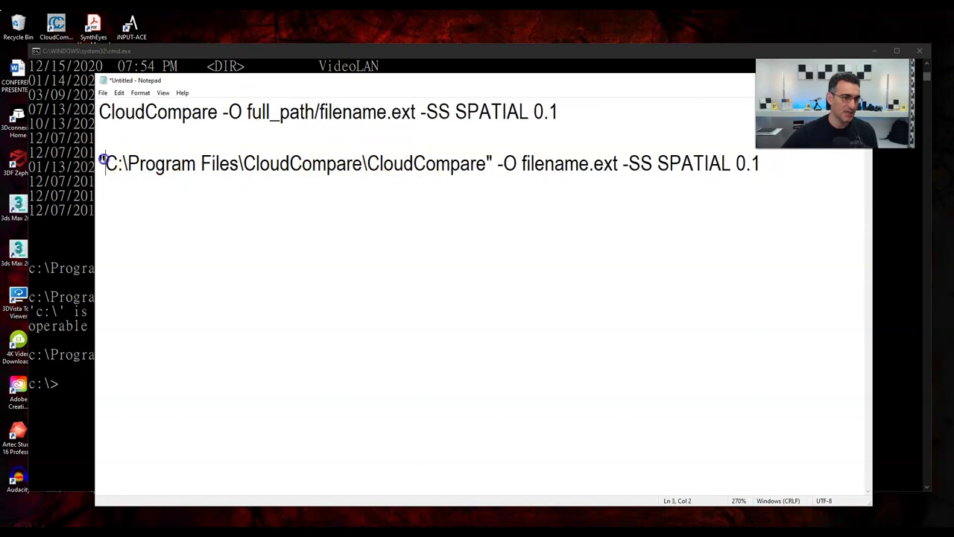
pyautogui.click(489, 161)
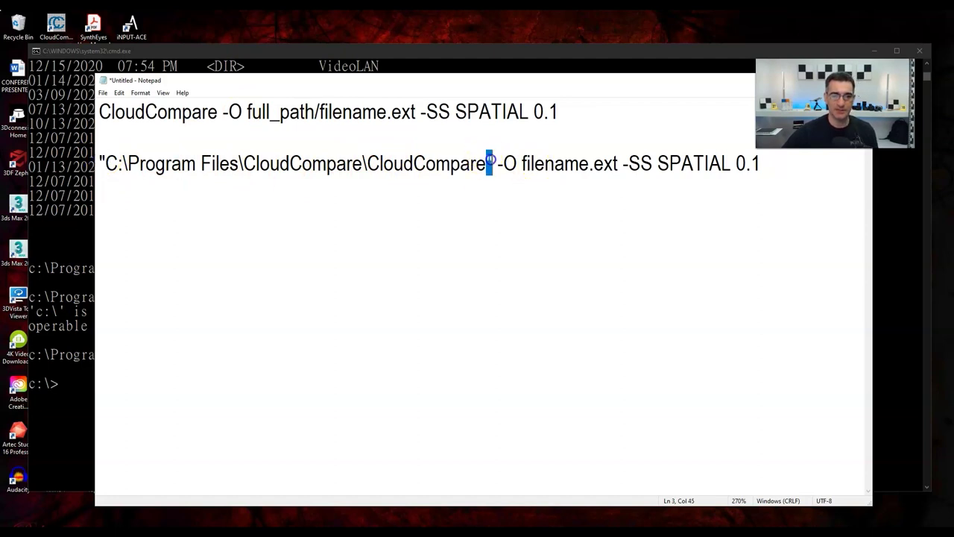
pyautogui.moveTo(105, 163); pyautogui.dragTo(485, 163)
pyautogui.click(198, 162)
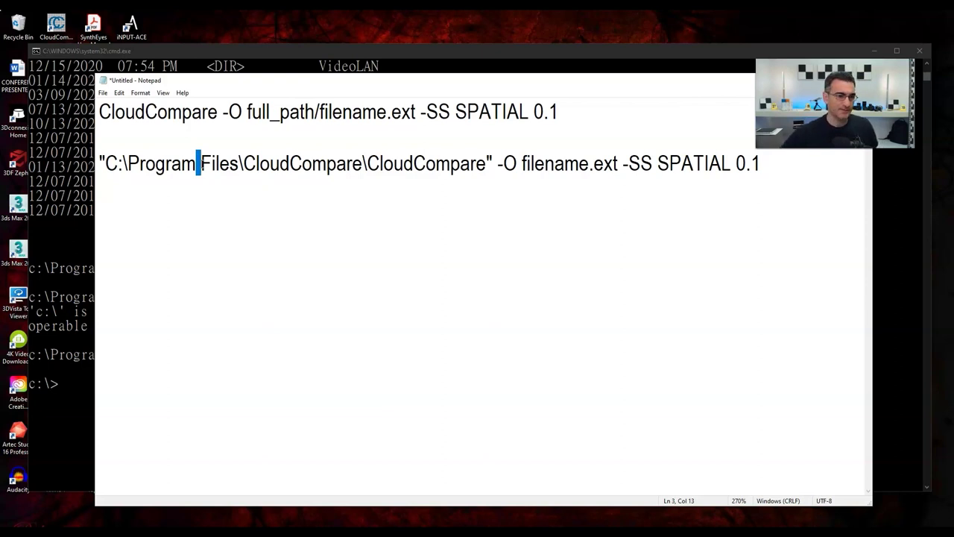
pyautogui.click(228, 195)
pyautogui.moveTo(88, 163); pyautogui.dragTo(492, 164)
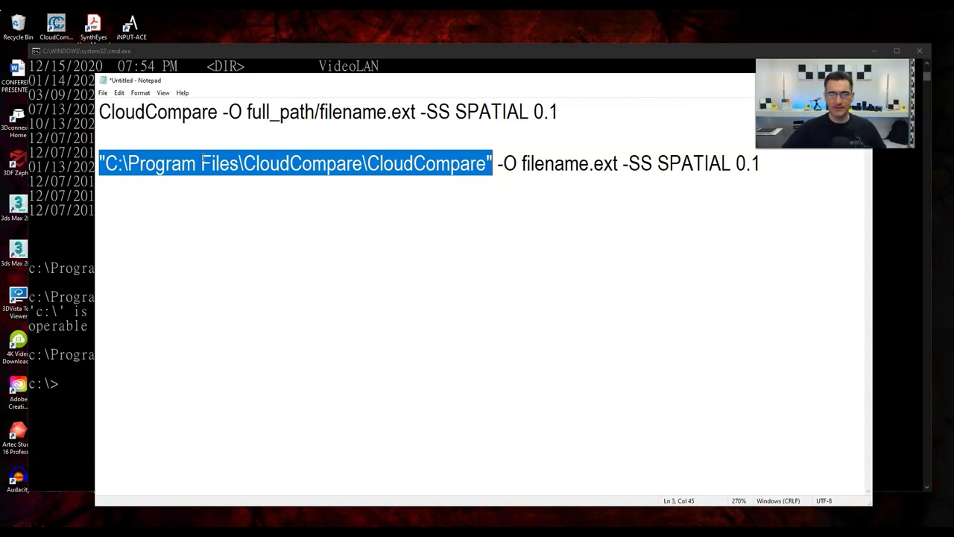
# Examine the -O option, the file name and the -SS SPATIAL 0.1 part of the full-path command.
pyautogui.moveTo(497, 163); pyautogui.dragTo(518, 165)
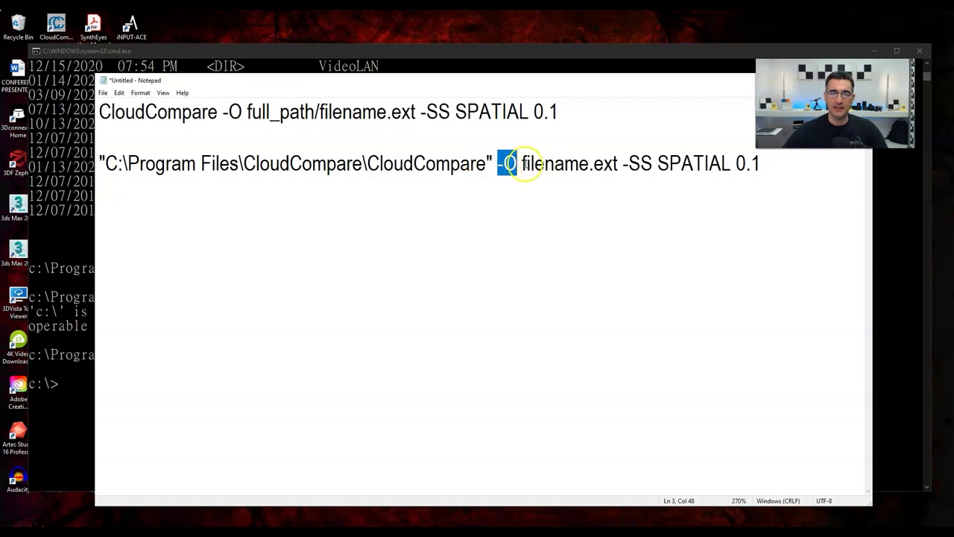
pyautogui.moveTo(526, 164)
pyautogui.mouseDown()
pyautogui.moveTo(619, 165)
pyautogui.moveTo(528, 165)
pyautogui.mouseUp()
pyautogui.click(618, 164)
pyautogui.click(375, 246)
pyautogui.moveTo(99, 164); pyautogui.dragTo(760, 165)
pyautogui.click(621, 164)
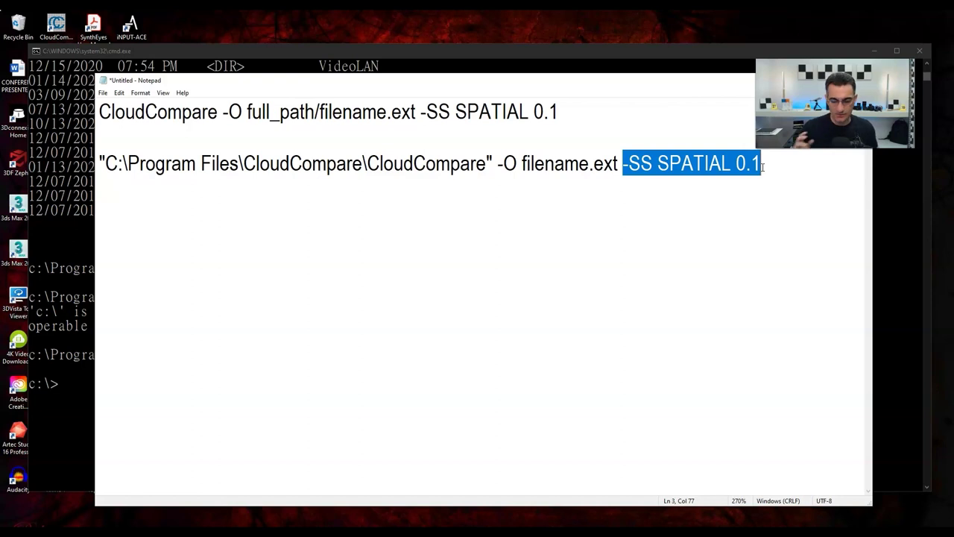
# Put Notepad away and bring up the File Explorer window showing the DATA (D:) drive.
pyautogui.click(15, 509)
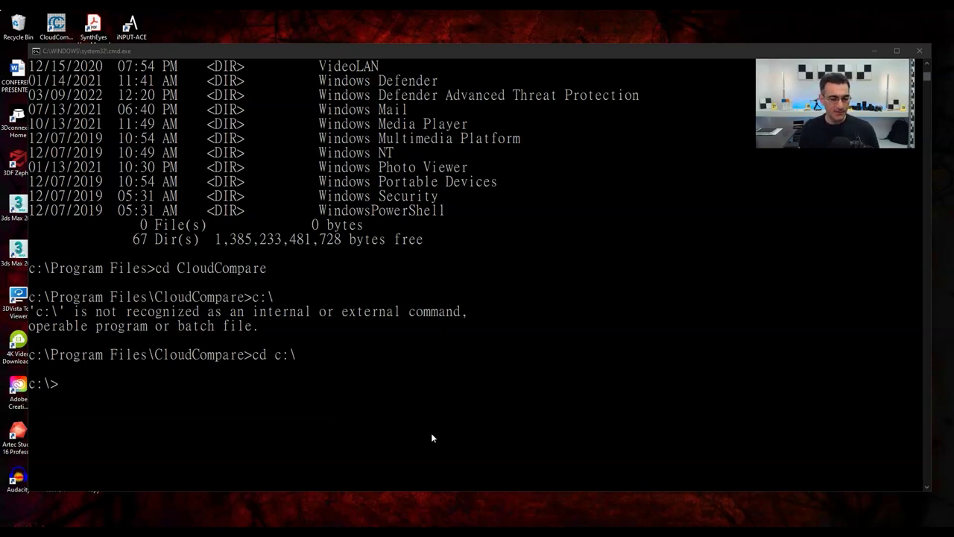
pyautogui.click(486, 247)
pyautogui.click(229, 476)
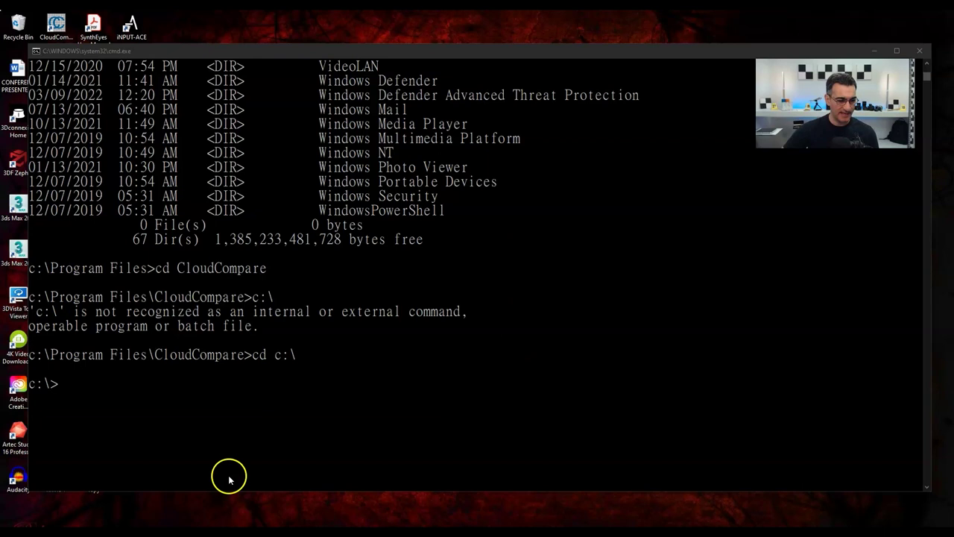
pyautogui.click(620, 322)
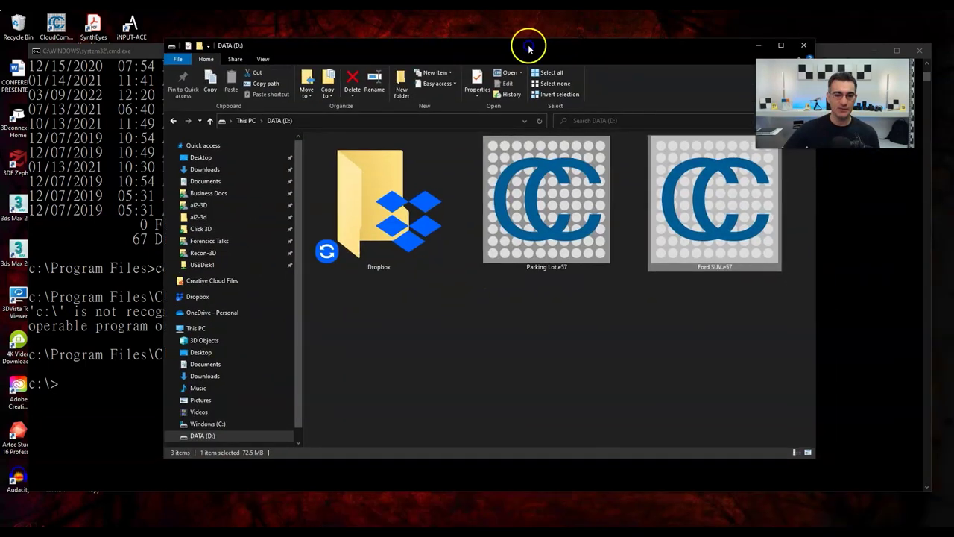
# Examine the Ford SUV.e57 point cloud file stored on the DATA (D:) drive.
pyautogui.click(705, 243)
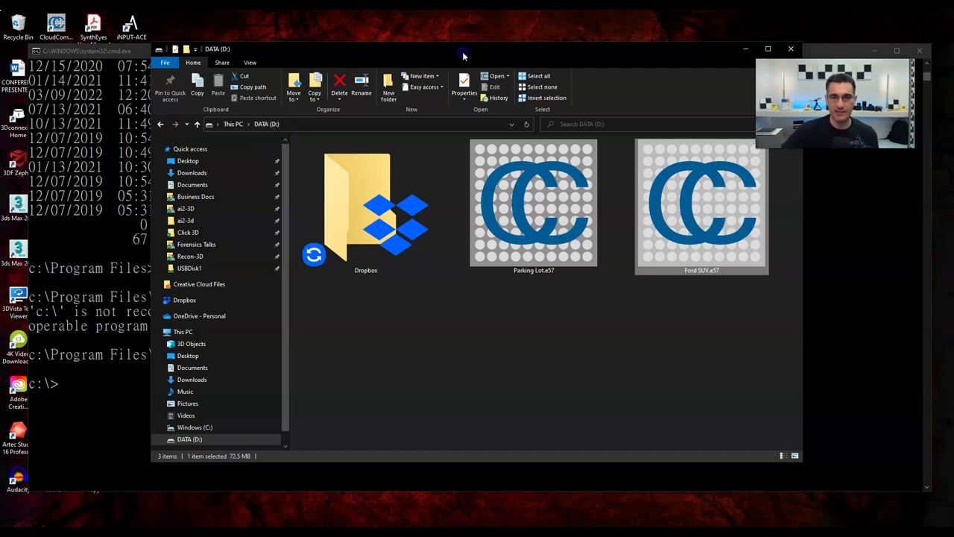
pyautogui.hotkey('alt', 'Tab')
pyautogui.hotkey('alt', 'Tab')
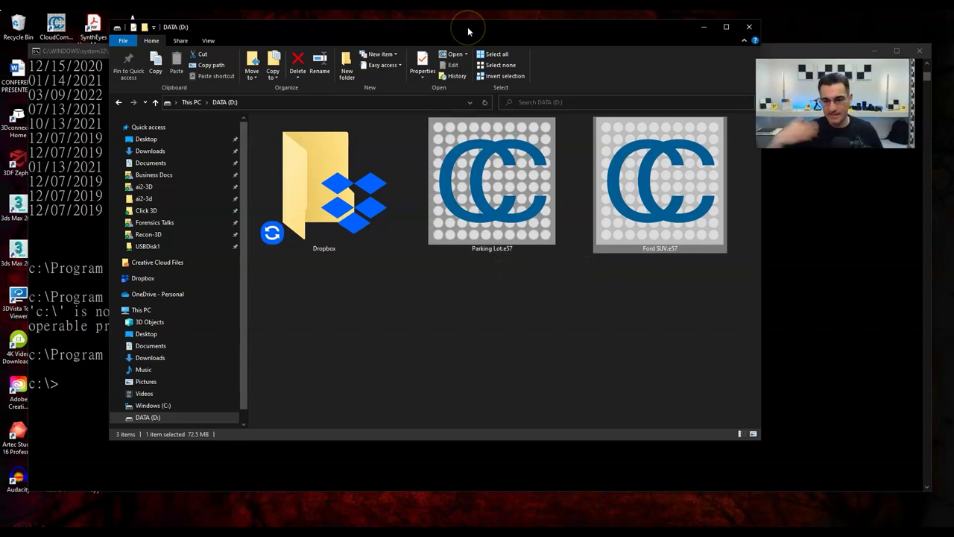
pyautogui.moveTo(464, 28); pyautogui.dragTo(578, 85)
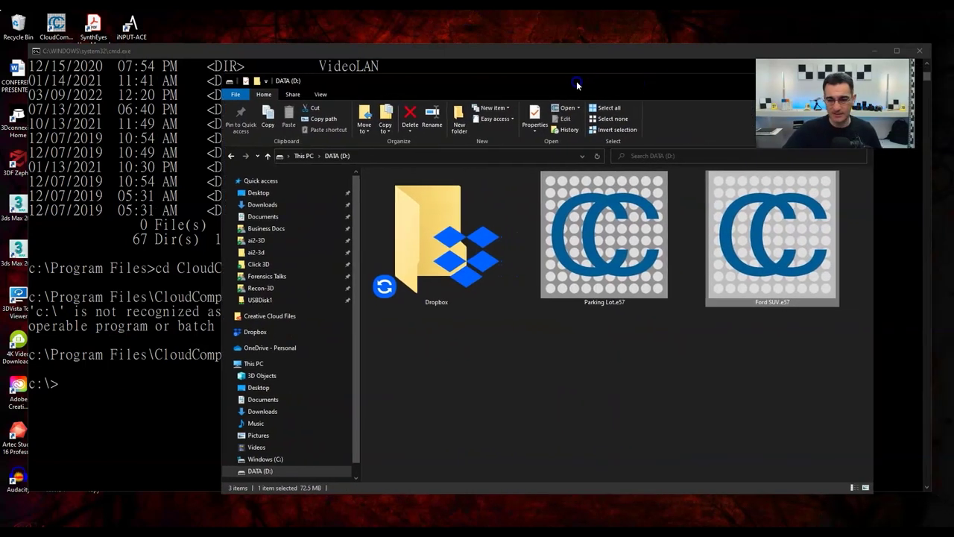
# Switch to the Command Prompt and list the contents of the C: root directory.
pyautogui.hotkey('alt', 'Tab')
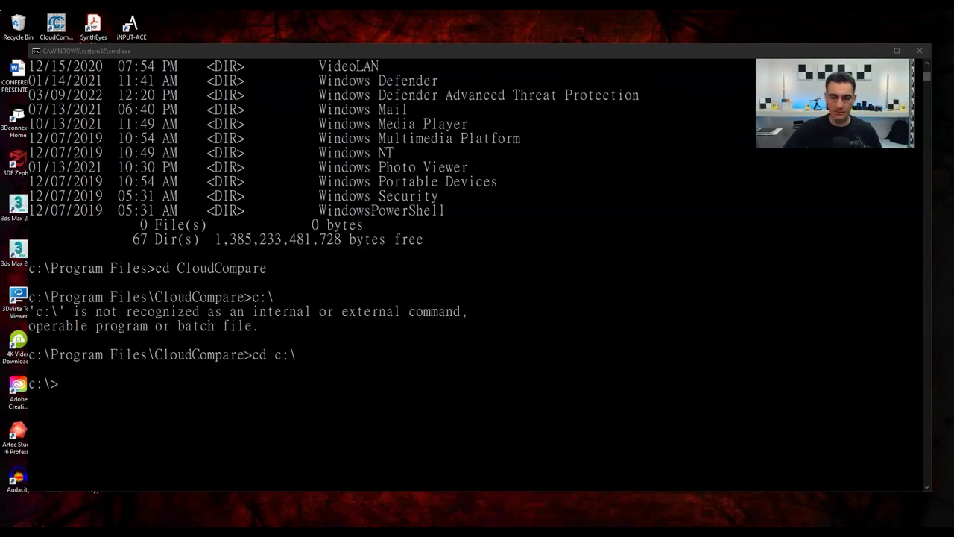
pyautogui.click(134, 389)
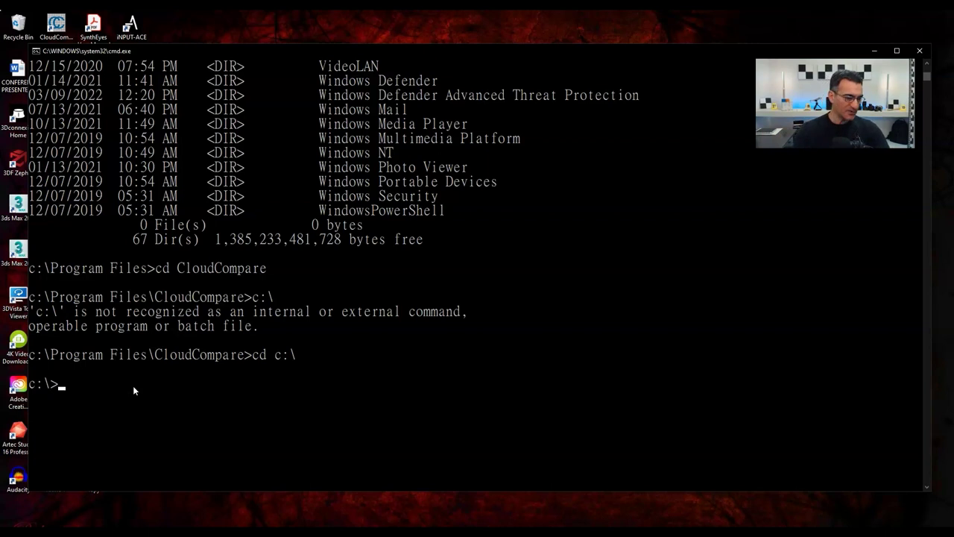
pyautogui.write('dir')
pyautogui.press('Return')
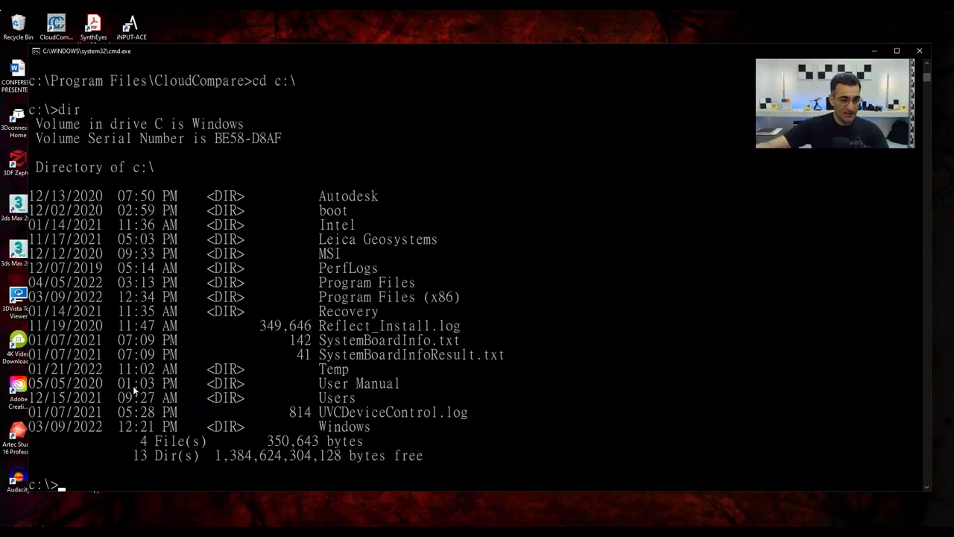
# Change to the Program Files directory, list its contents and look for the CloudCompare folder.
pyautogui.write('cd Program Files')
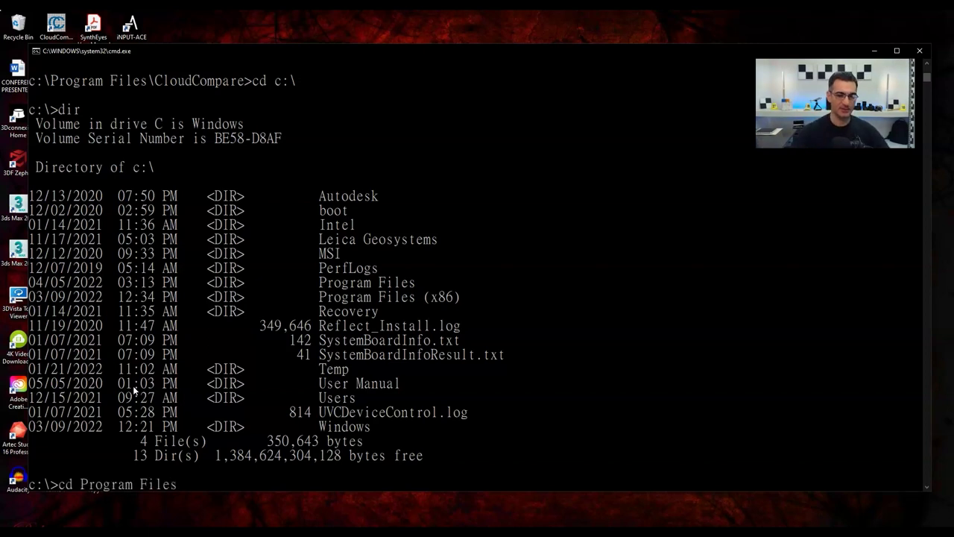
pyautogui.press('Return')
pyautogui.write('dir')
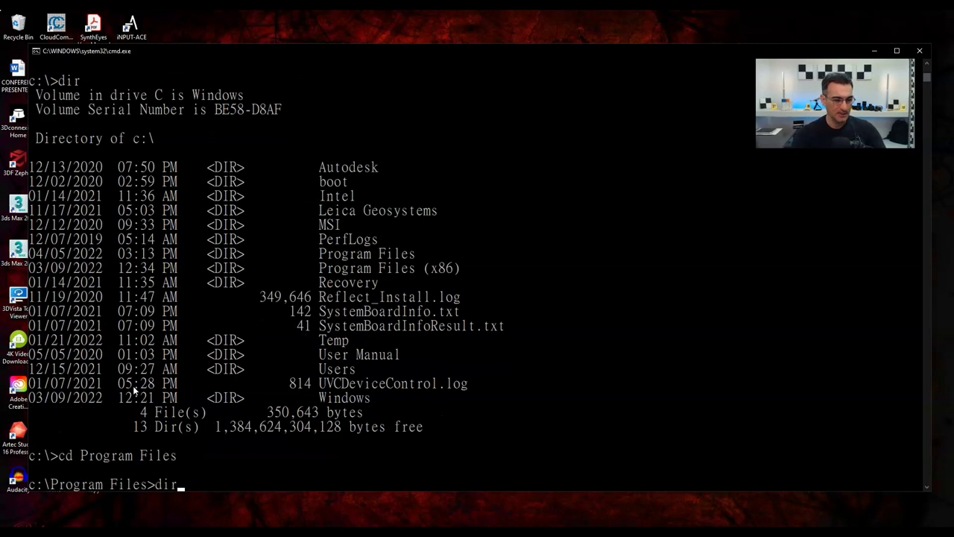
pyautogui.press('Return')
pyautogui.scroll(5, 437, 228)
pyautogui.scroll(5, 438, 233)
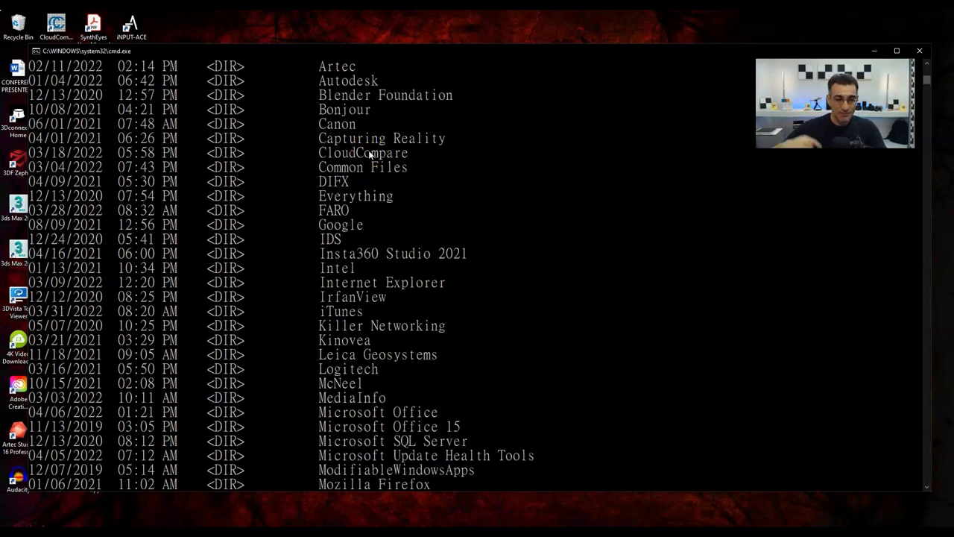
pyautogui.scroll(-20, 411, 298)
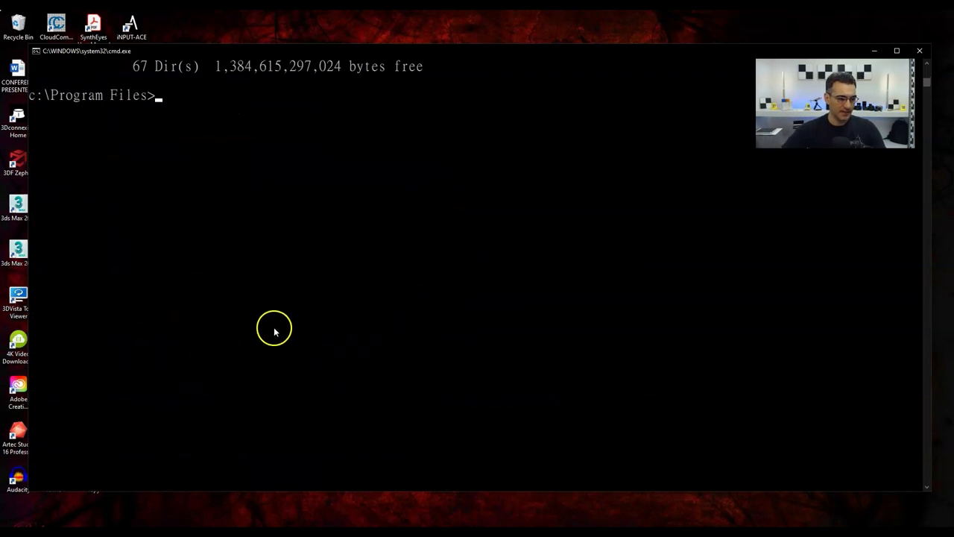
# Change into the CloudCompare directory inside Program Files.
pyautogui.scroll(3, 202, 253)
pyautogui.write('cd CloudCompare')
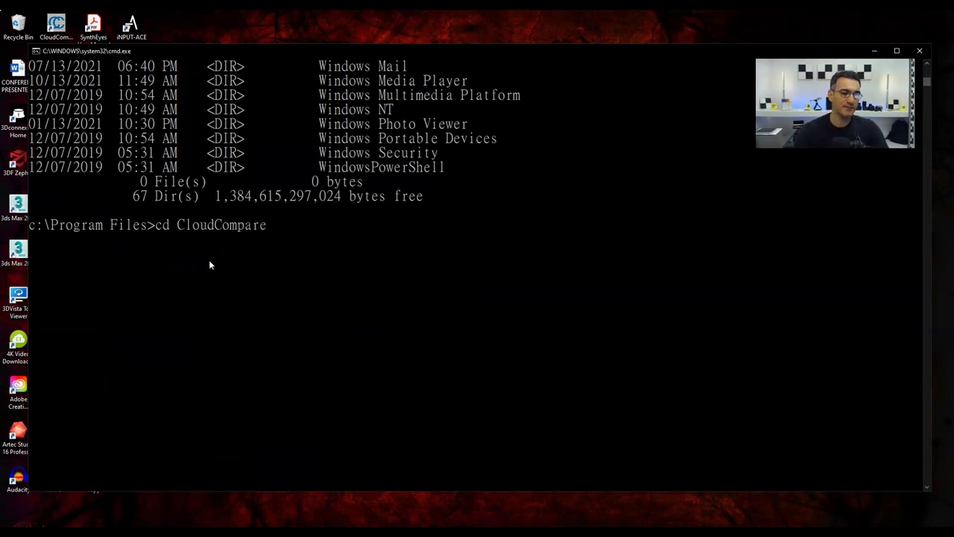
pyautogui.press('Return')
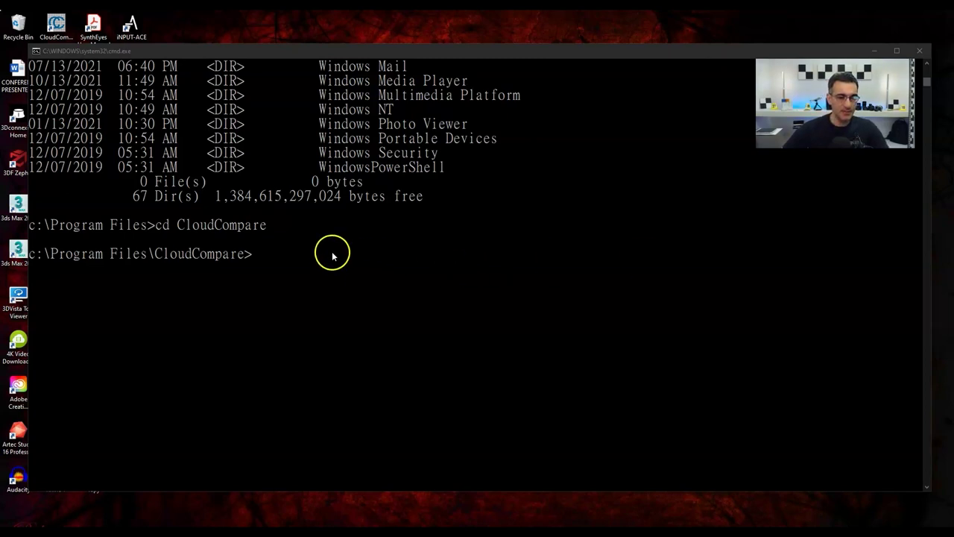
# Paste the command CloudCompare -O "D:\Ford SUV.e57" -C_EXPORT_FMT PLY -SAVE_CLOUDS at the prompt and delete the stray quotation mark after CloudCompare.
pyautogui.click(281, 257)
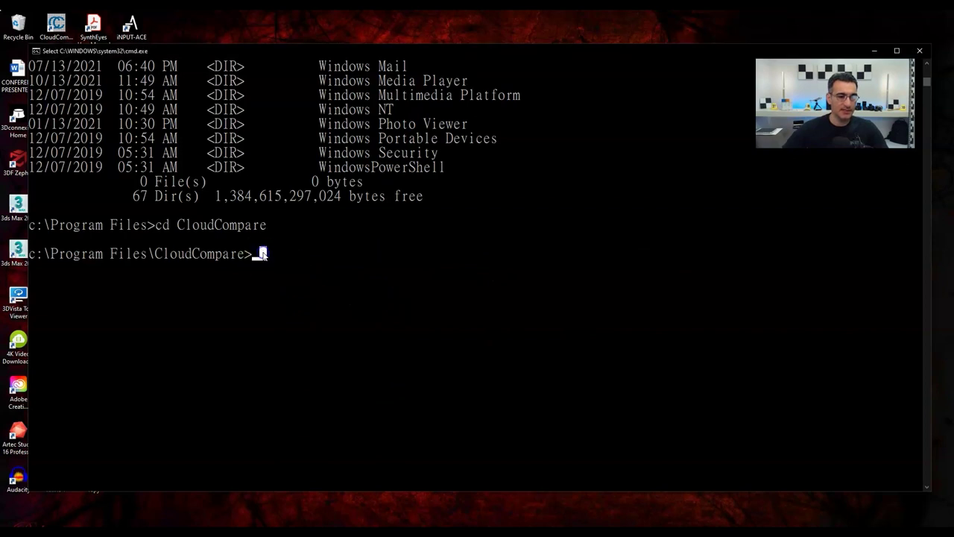
pyautogui.rightClick(282, 258)
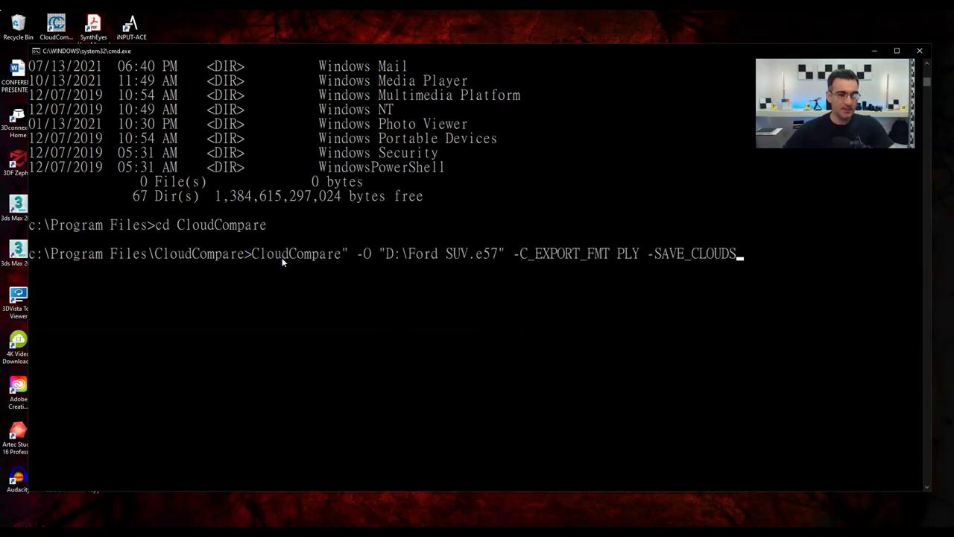
pyautogui.click(345, 254)
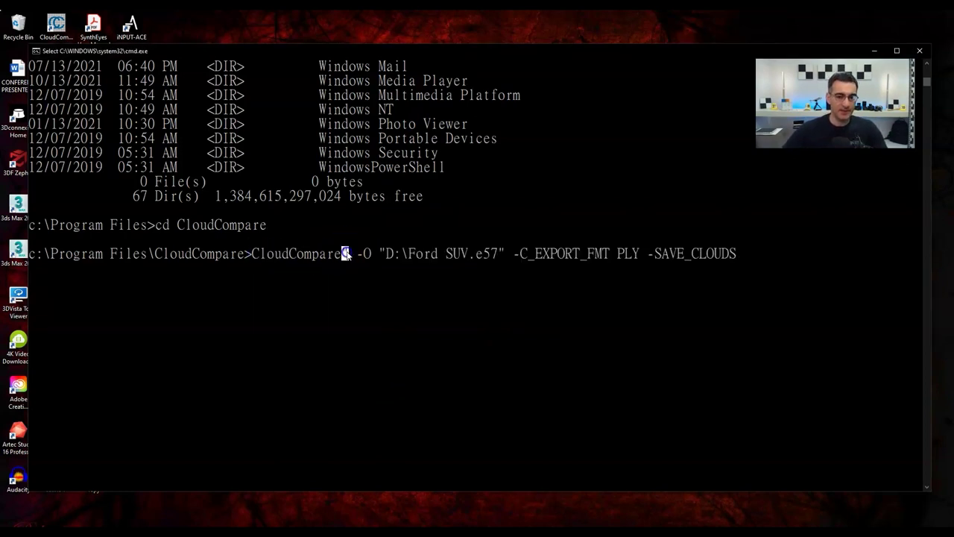
pyautogui.press('Escape')
pyautogui.press('Left')
pyautogui.press('Left')
pyautogui.press('Left')
pyautogui.press('Left')
pyautogui.press('Left')
pyautogui.press('Left')
pyautogui.press('Left')
pyautogui.press('Left')
pyautogui.press('Left')
pyautogui.press('Left')
pyautogui.press('Left')
pyautogui.press('Left')
pyautogui.press('Left')
pyautogui.press('Left')
pyautogui.press('Left')
pyautogui.press('Left')
pyautogui.press('Left')
pyautogui.press('Left')
pyautogui.press('Left')
pyautogui.press('Left')
pyautogui.press('Left')
pyautogui.press('Left')
pyautogui.press('Left')
pyautogui.press('Left')
pyautogui.press('Left')
pyautogui.press('Left')
pyautogui.press('Left')
pyautogui.press('Left')
pyautogui.press('Left')
pyautogui.press('Left')
pyautogui.press('Left')
pyautogui.press('Left')
pyautogui.press('Left')
pyautogui.press('Left')
pyautogui.press('Left')
pyautogui.press('Left')
pyautogui.press('Left')
pyautogui.press('Left')
pyautogui.press('Left')
pyautogui.press('Left')
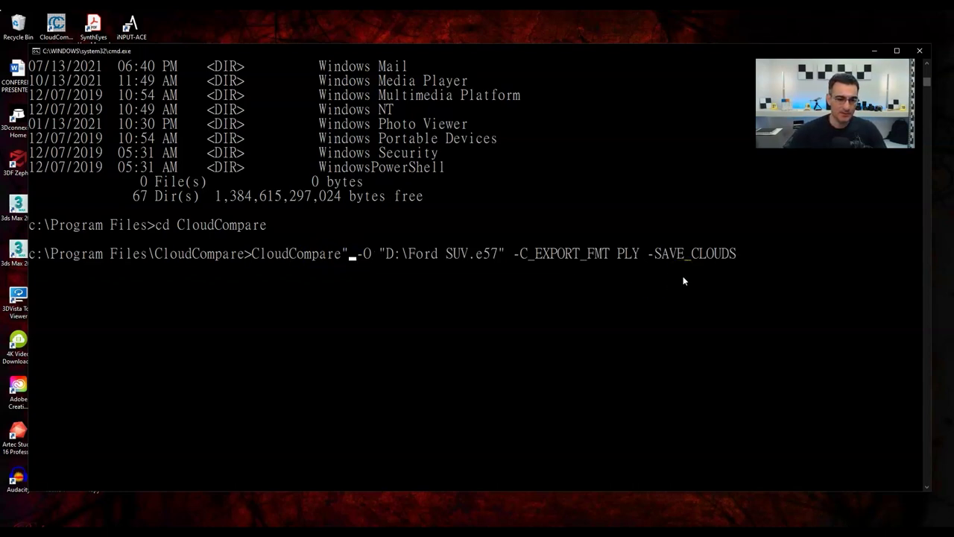
pyautogui.press('BackSpace')
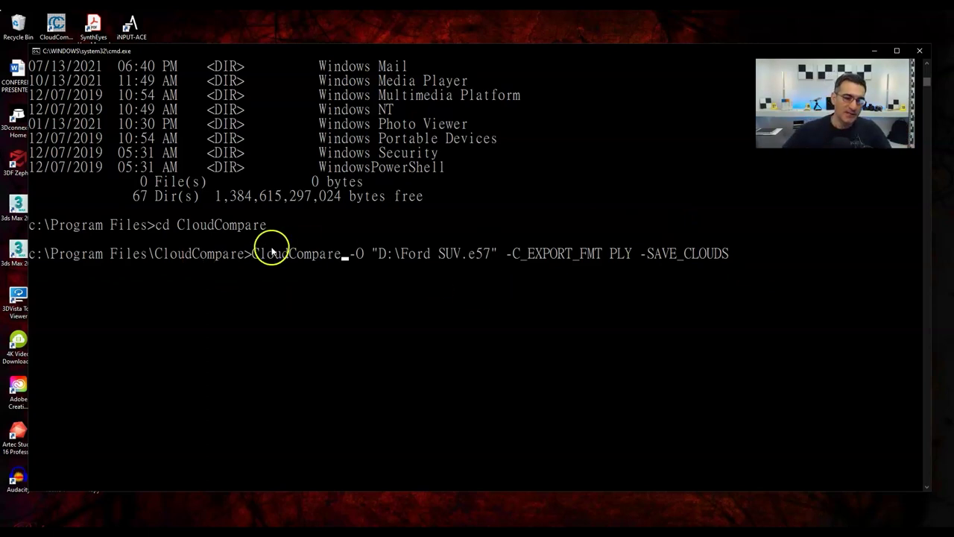
# Examine the command from the -O option through the quoted D:\Ford SUV.e57 path to the -C_EXPORT_FMT option.
pyautogui.click(357, 254)
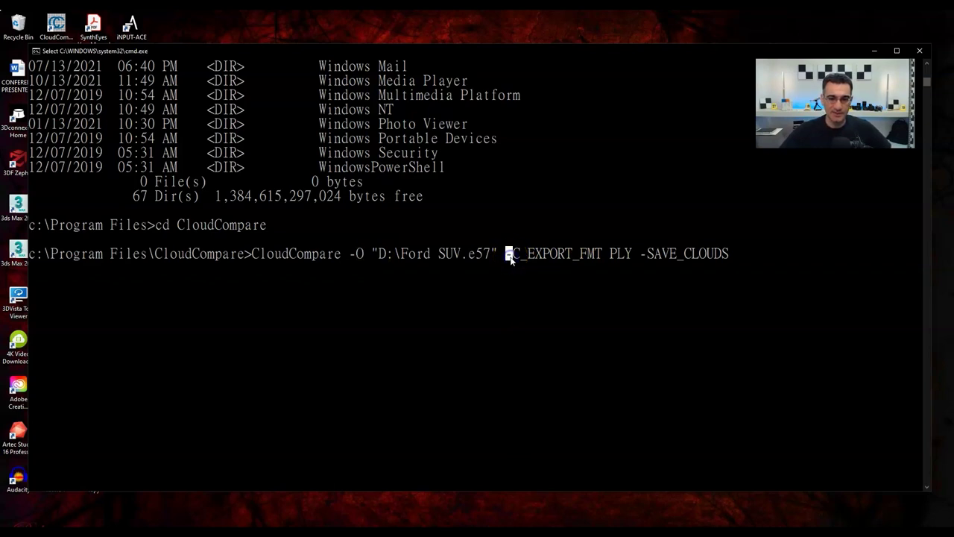
pyautogui.press('Escape')
pyautogui.press('Right')
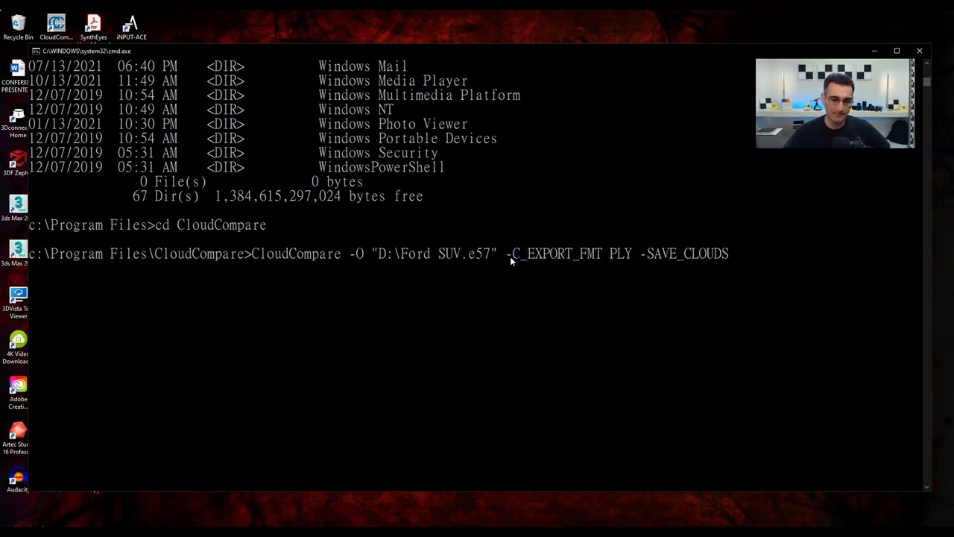
pyautogui.press('Right')
pyautogui.press('Right')
pyautogui.press('Right')
pyautogui.press('Right')
pyautogui.press('Right')
pyautogui.press('Right')
pyautogui.press('Right')
pyautogui.press('Right')
pyautogui.press('Right')
pyautogui.press('Right')
pyautogui.press('Right')
pyautogui.press('Right')
pyautogui.press('Right')
pyautogui.press('Right')
pyautogui.press('Right')
pyautogui.press('Right')
pyautogui.press('Right')
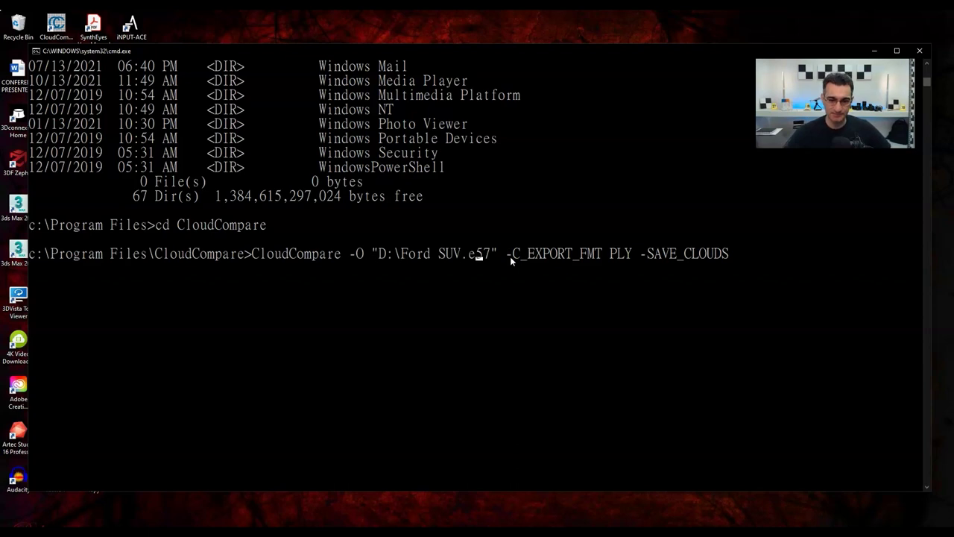
pyautogui.press('Right')
pyautogui.press('Right')
pyautogui.press('Right')
pyautogui.press('Right')
pyautogui.press('Right')
pyautogui.press('Right')
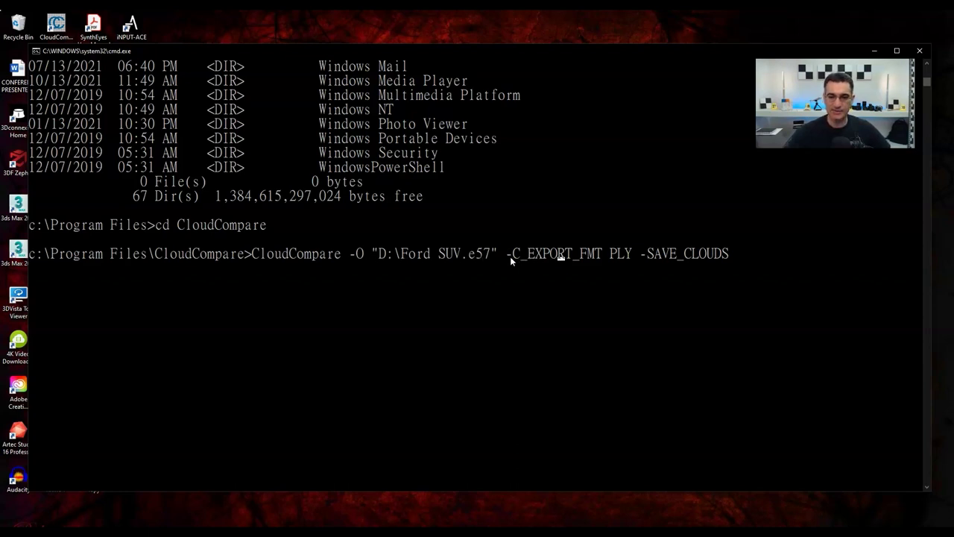
pyautogui.press('Left')
pyautogui.press('Left')
pyautogui.press('Right')
pyautogui.press('Right')
pyautogui.press('Right')
pyautogui.press('Right')
pyautogui.press('Right')
pyautogui.press('Right')
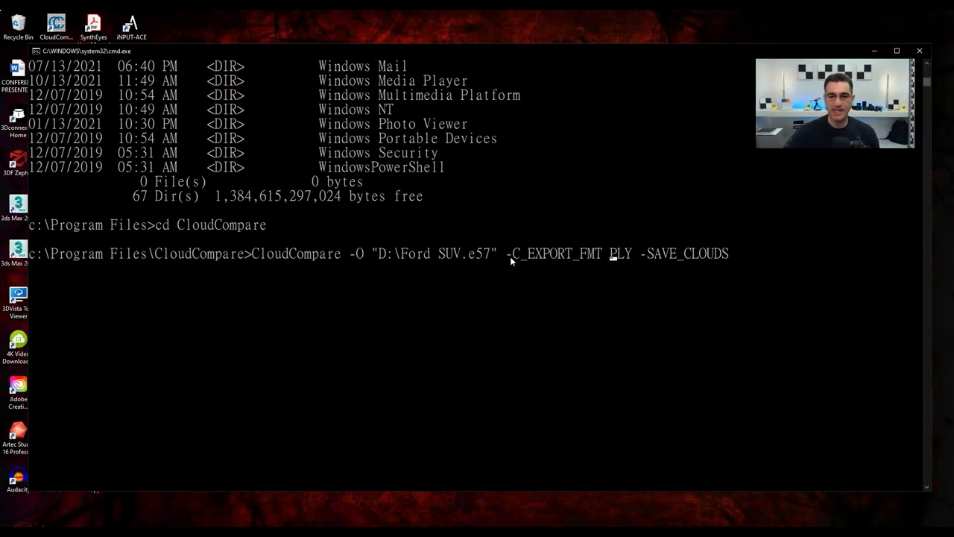
pyautogui.press('Left')
pyautogui.press('Left')
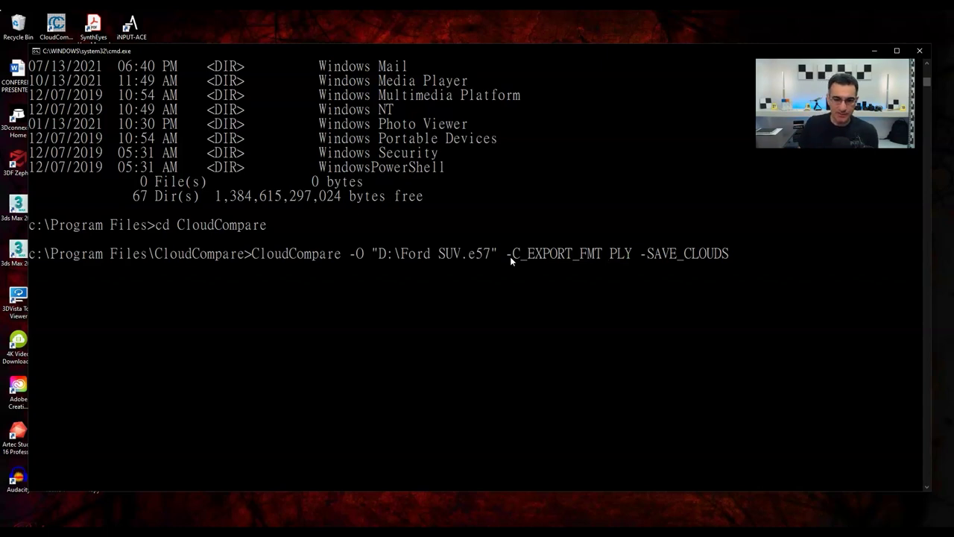
# Examine the PLY export format setting and the -SAVE_CLOUDS option at the end of the command.
pyautogui.moveTo(506, 256); pyautogui.dragTo(631, 257)
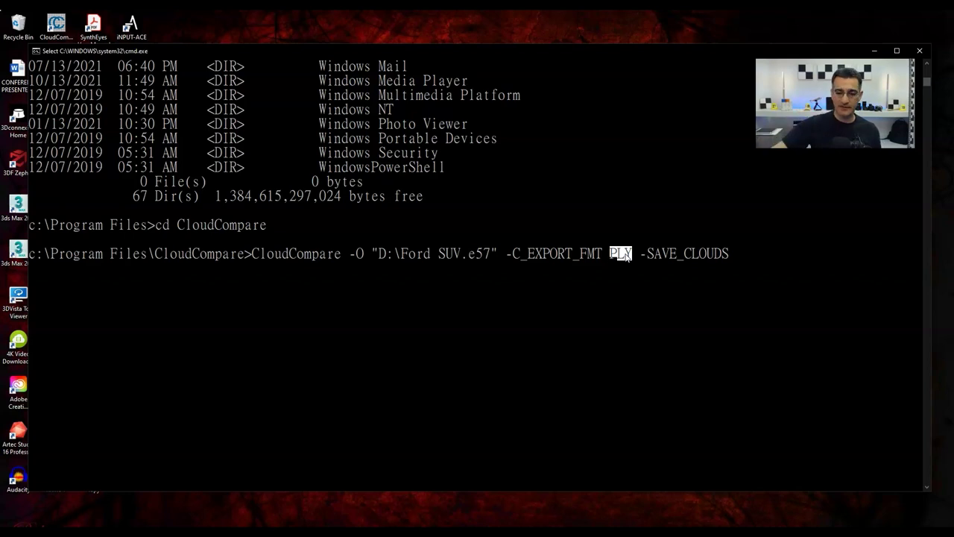
pyautogui.click(516, 255)
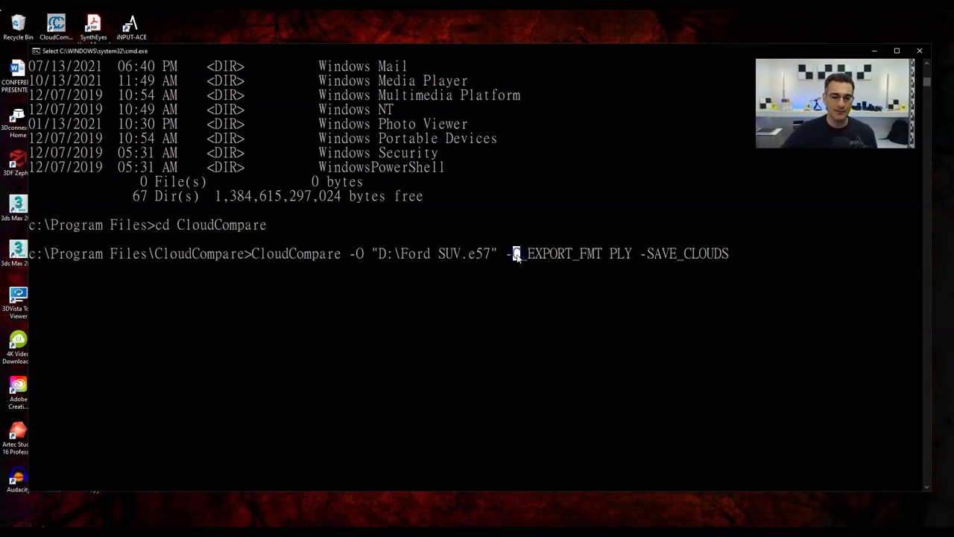
pyautogui.click(613, 254)
pyautogui.moveTo(615, 255); pyautogui.dragTo(730, 257)
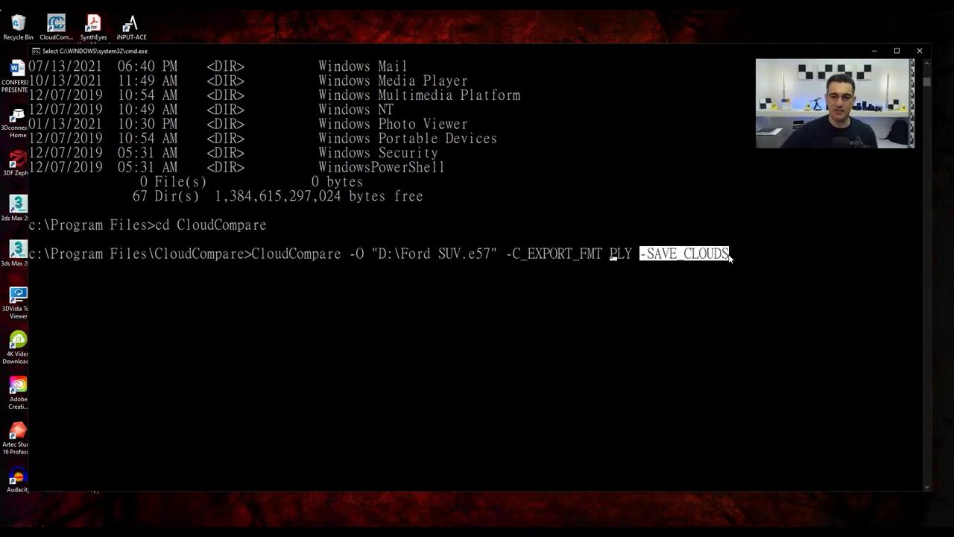
pyautogui.click(732, 254)
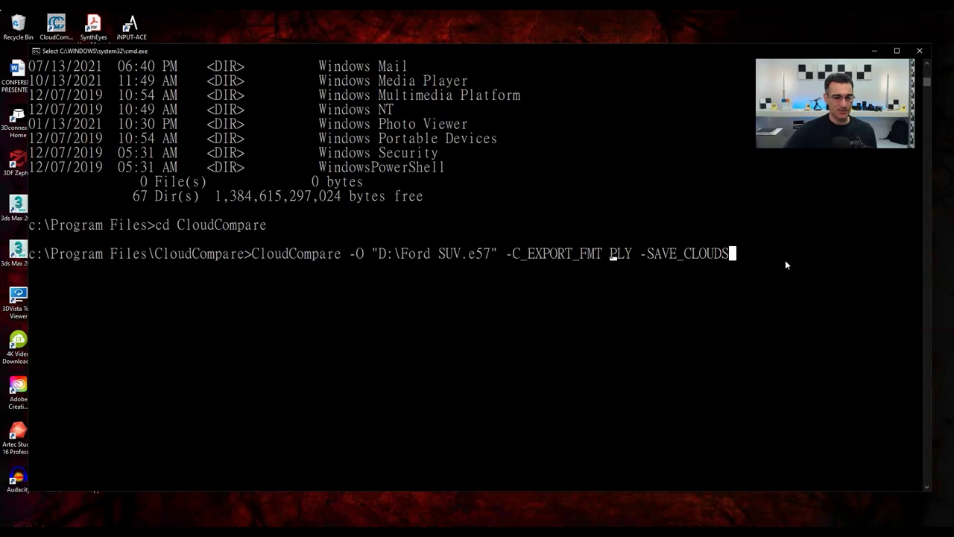
# Run the command to convert Ford SUV.e57 to PLY and acknowledge the finished job.
pyautogui.press('Return')
pyautogui.press('Return')
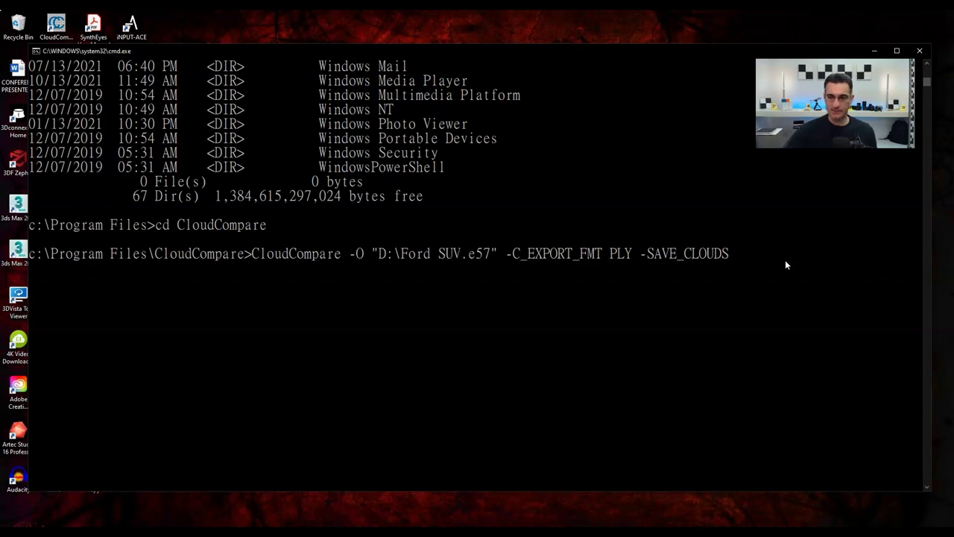
pyautogui.click(406, 274)
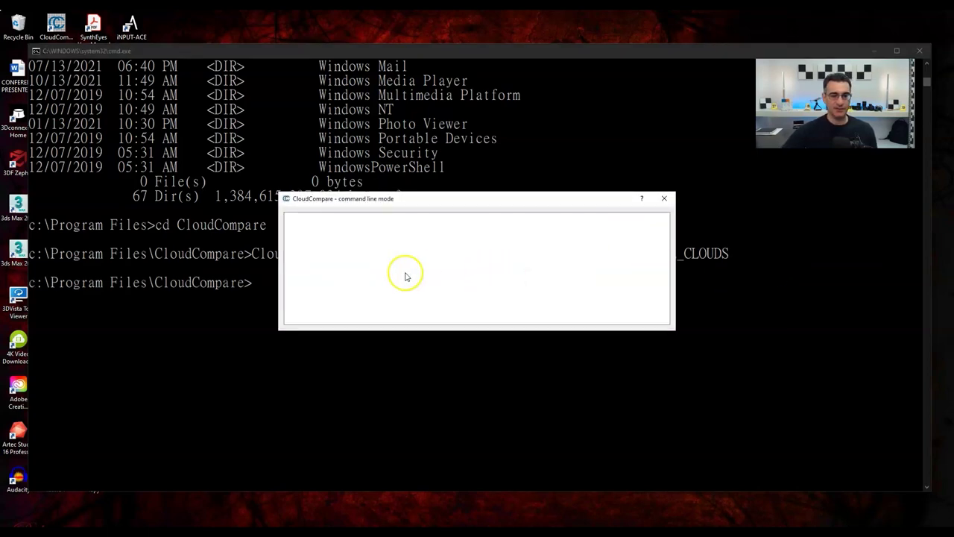
pyautogui.click(416, 209)
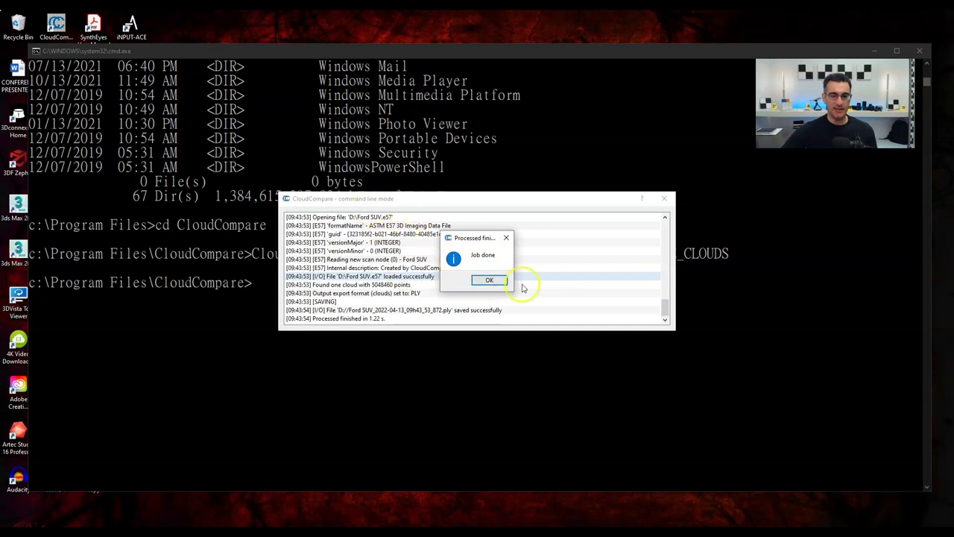
pyautogui.click(476, 281)
# Open the exported Ford SUV PLY file from the DATA (D:) drive in CloudCompare, accepting the default PLY import settings.
pyautogui.click(646, 313)
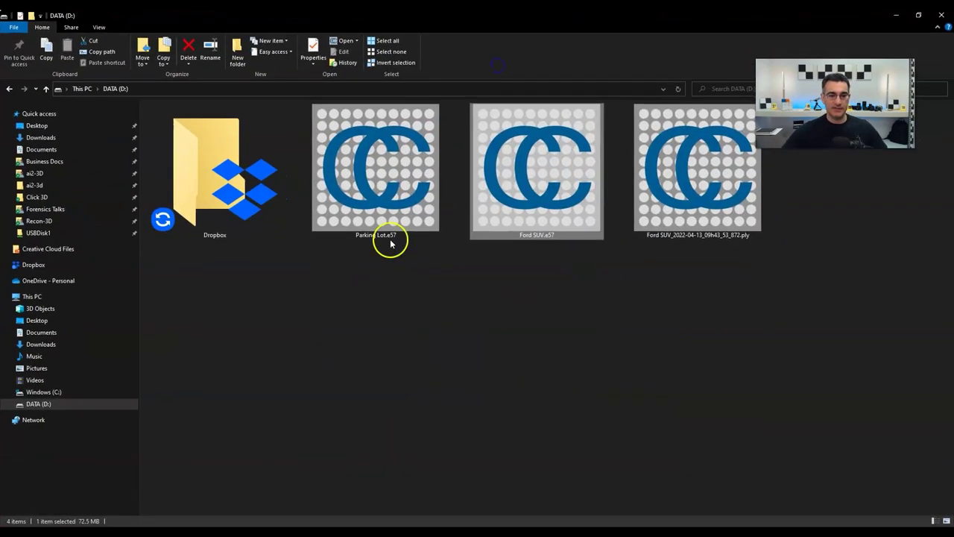
pyautogui.click(730, 197)
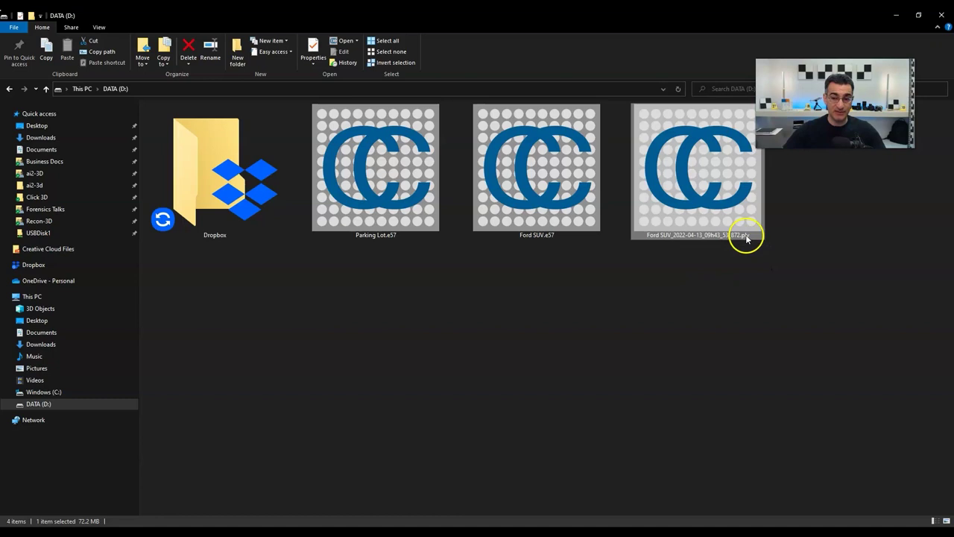
pyautogui.doubleClick(704, 157)
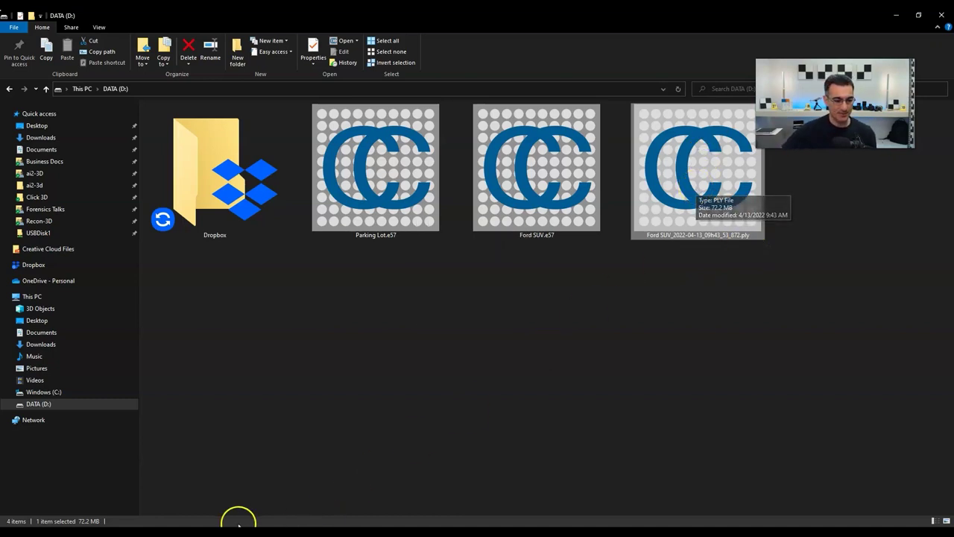
pyautogui.click(174, 519)
pyautogui.click(192, 514)
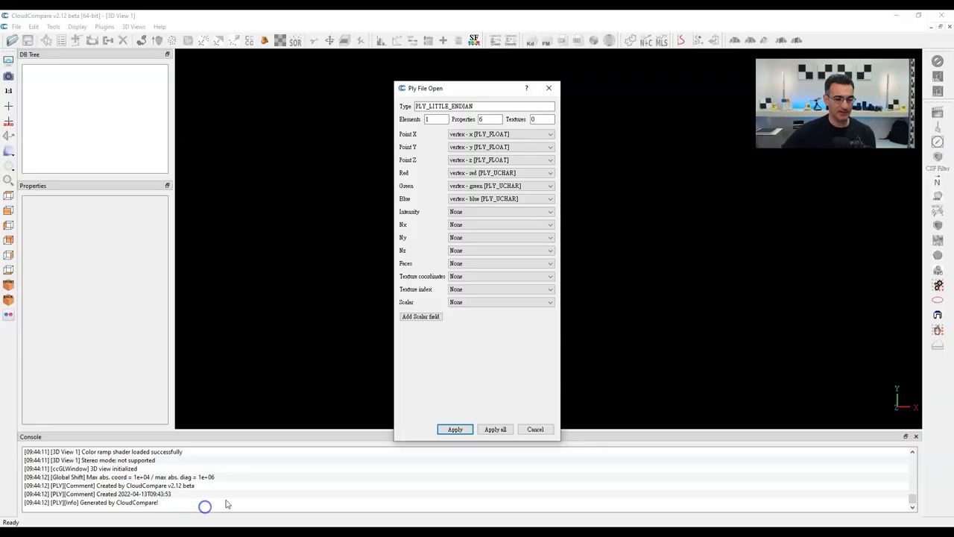
pyautogui.press('Return')
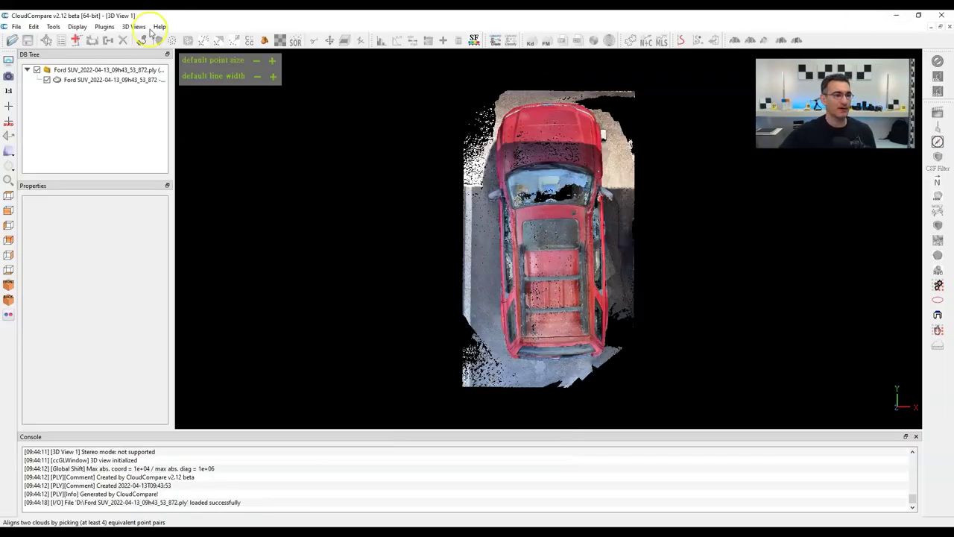
# Inspect the imported Ford SUV PLY cloud from an angled front view and quit CloudCompare.
pyautogui.click(471, 292)
pyautogui.moveTo(535, 319); pyautogui.dragTo(535, 209)
pyautogui.click(938, 15)
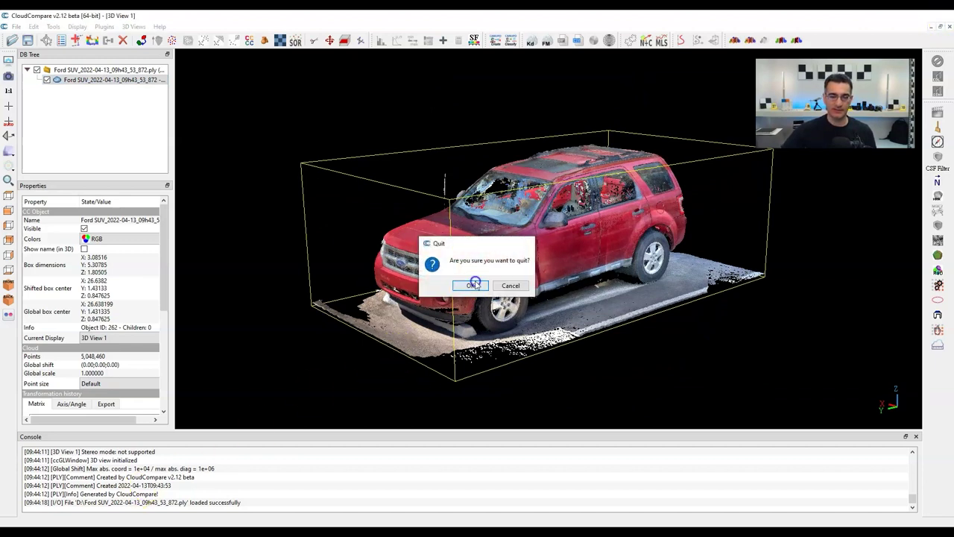
pyautogui.click(470, 285)
# Return to the Command Prompt and switch the working location to the D: drive with cd d:\ and d:.
pyautogui.doubleClick(496, 17)
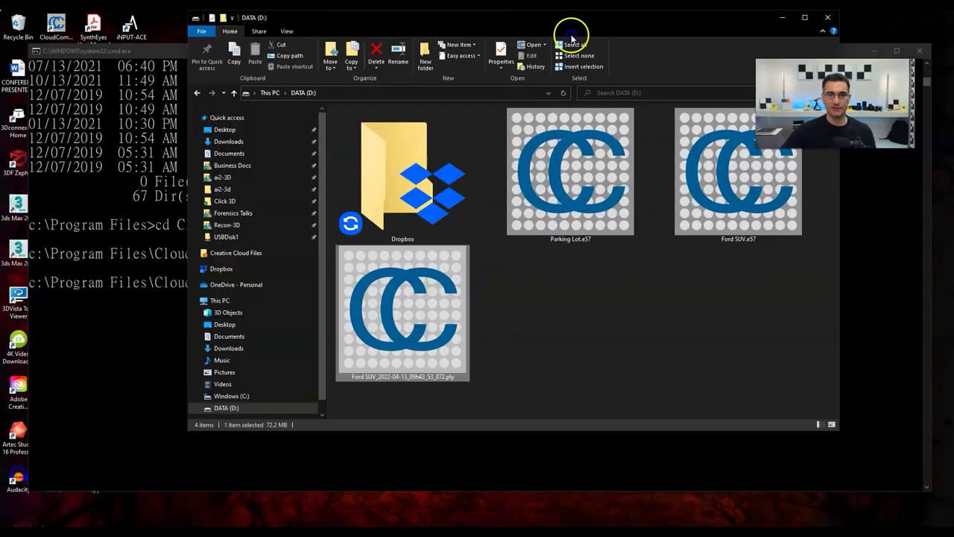
pyautogui.click(687, 30)
pyautogui.click(489, 279)
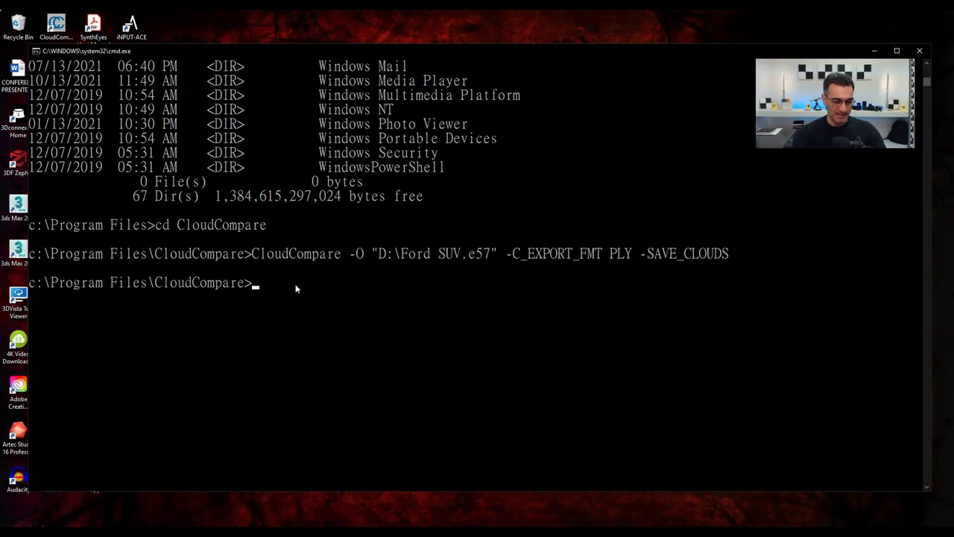
pyautogui.write('cd')
pyautogui.press('BackSpace')
pyautogui.press('BackSpace')
pyautogui.write('d')
pyautogui.press('BackSpace')
pyautogui.write('cd d:\\')
pyautogui.press('Return')
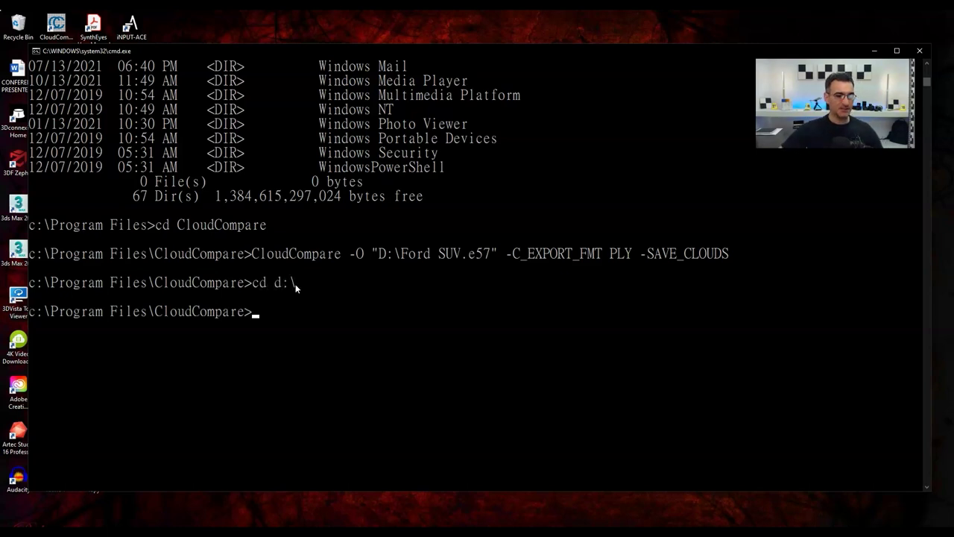
pyautogui.write('d:')
pyautogui.press('Return')
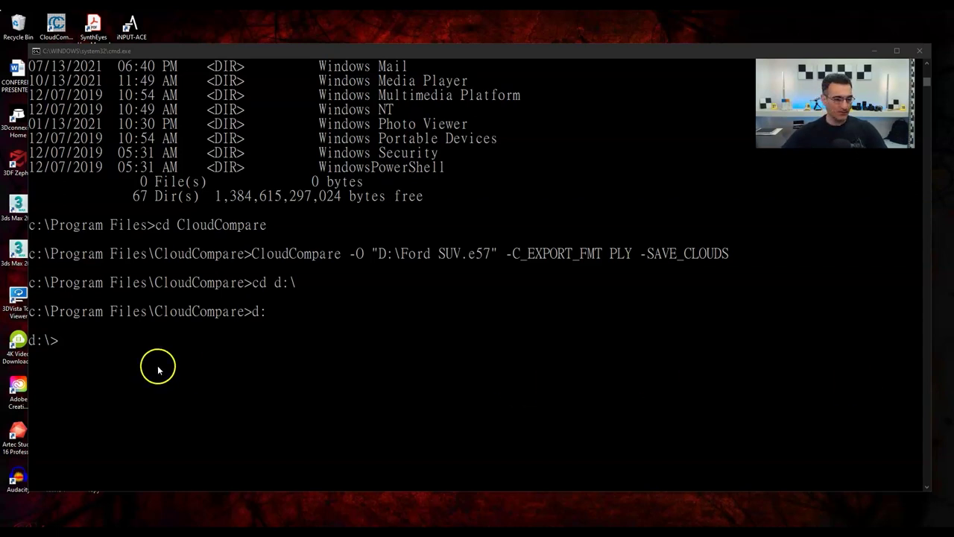
# Enter "C:\Program Files\CloudCompare\CloudCompare" -O "D:\Ford SUV.e57" -C_EXPORT_FMT ASC -SAVE_CLOUDS at the D: prompt.
pyautogui.click(124, 347)
pyautogui.click(91, 341)
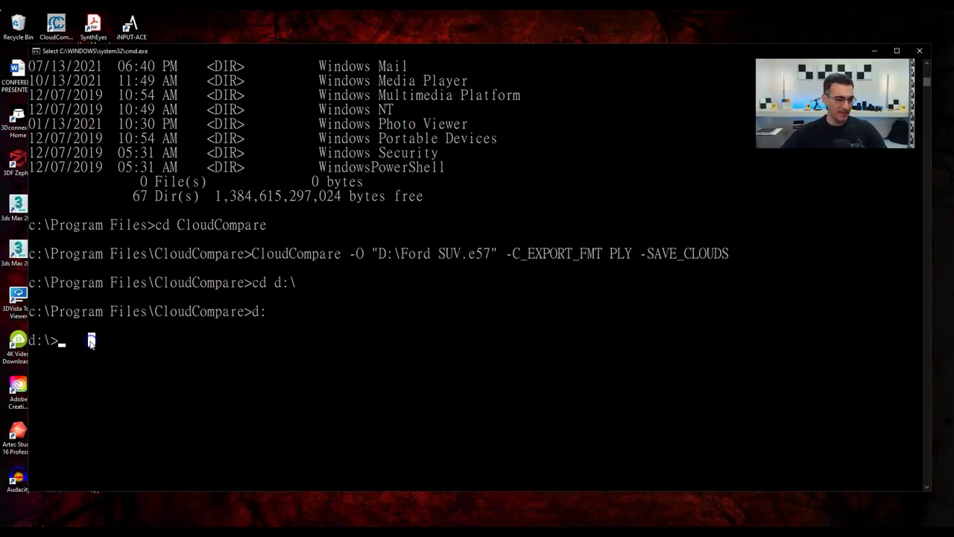
pyautogui.rightClick(223, 354)
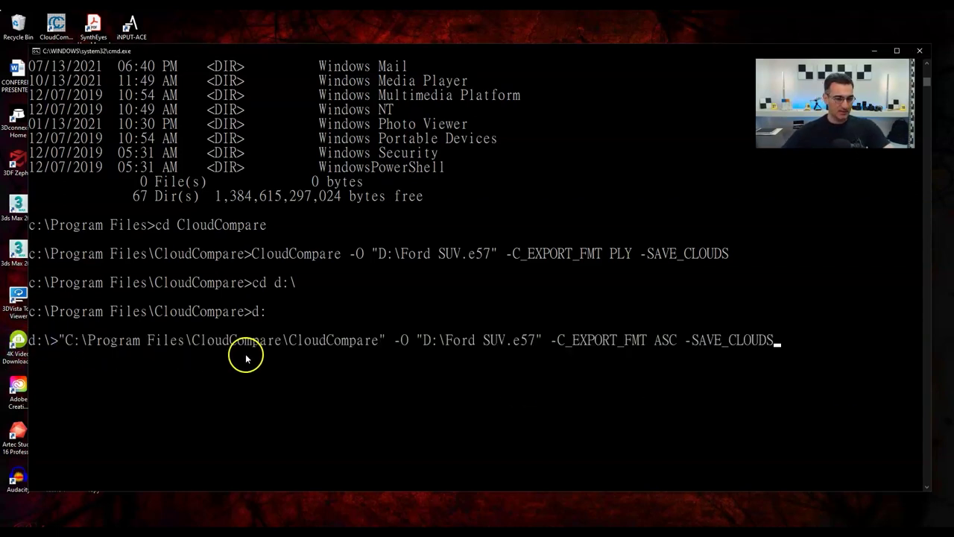
pyautogui.click(63, 341)
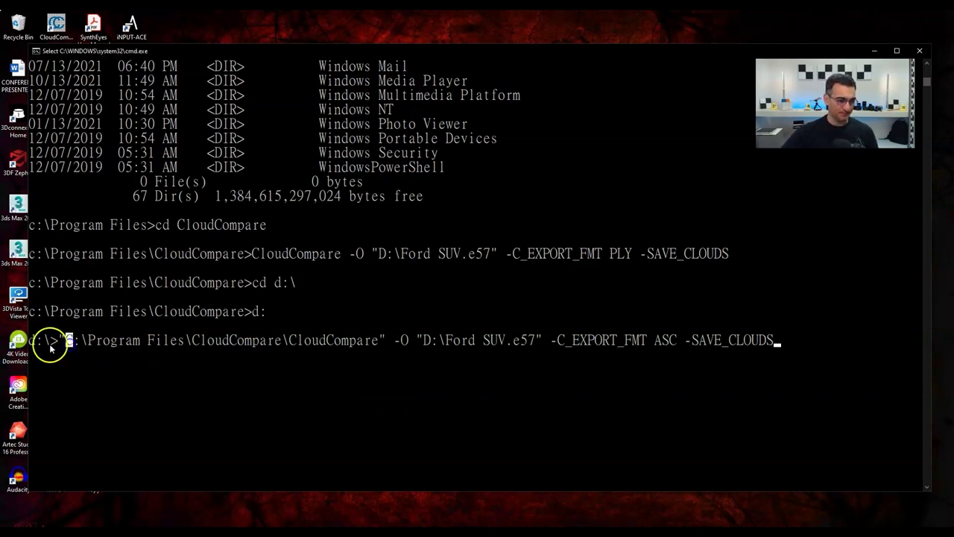
pyautogui.rightClick(195, 368)
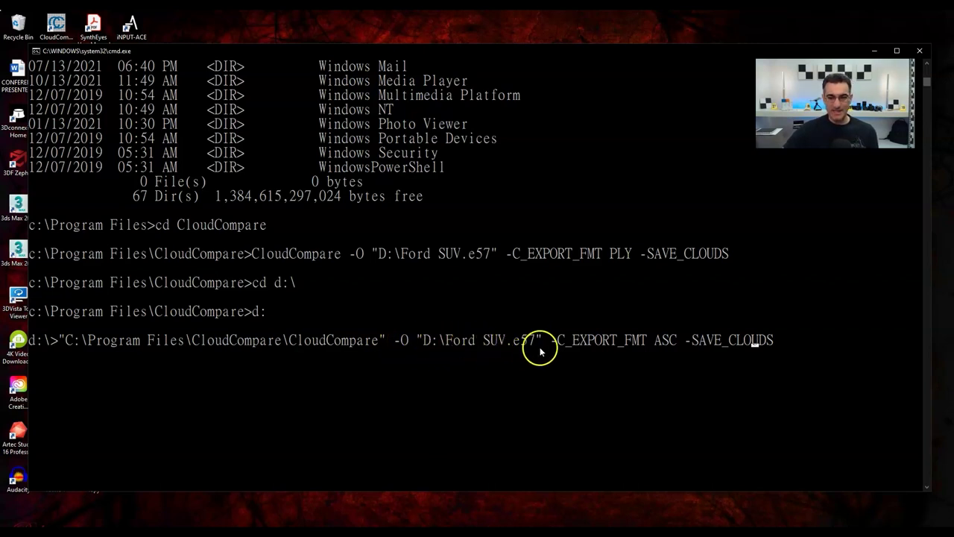
# Examine the -C_EXPORT_FMT ASC setting and the -SAVE_CLOUDS option in the new command.
pyautogui.moveTo(552, 343); pyautogui.dragTo(674, 340)
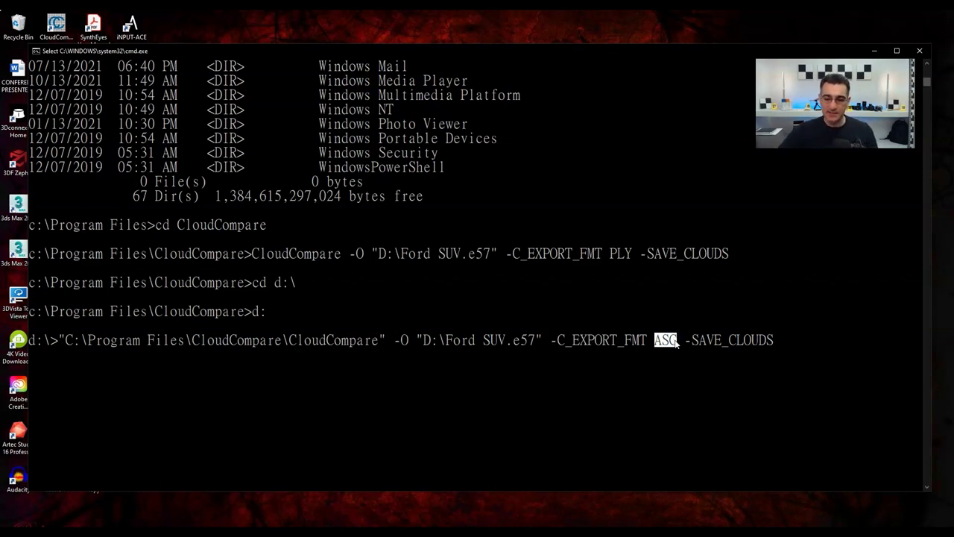
pyautogui.moveTo(684, 341); pyautogui.dragTo(770, 341)
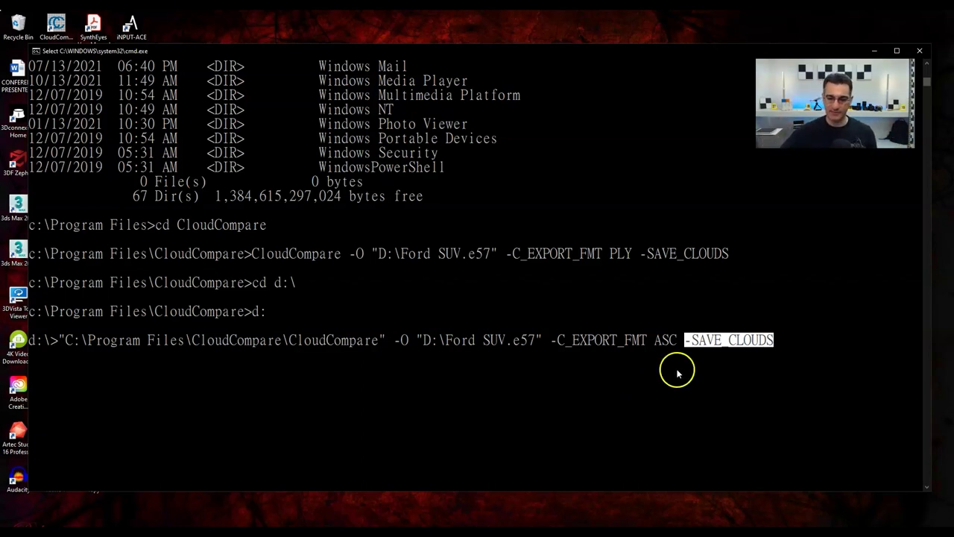
pyautogui.moveTo(655, 340); pyautogui.dragTo(675, 341)
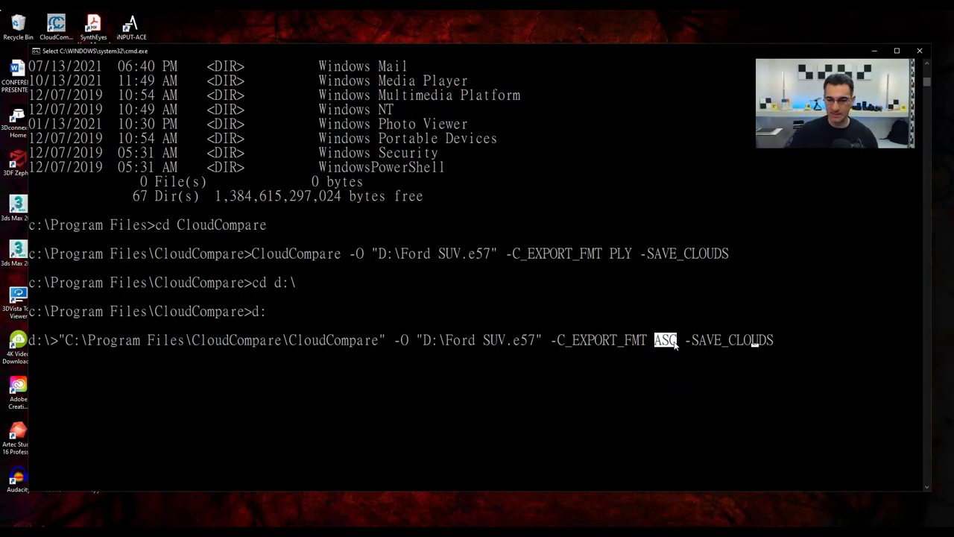
# Run the command to convert Ford SUV.e57 to ASC and acknowledge the finished job.
pyautogui.click(790, 340)
pyautogui.press('Escape')
pyautogui.press('Return')
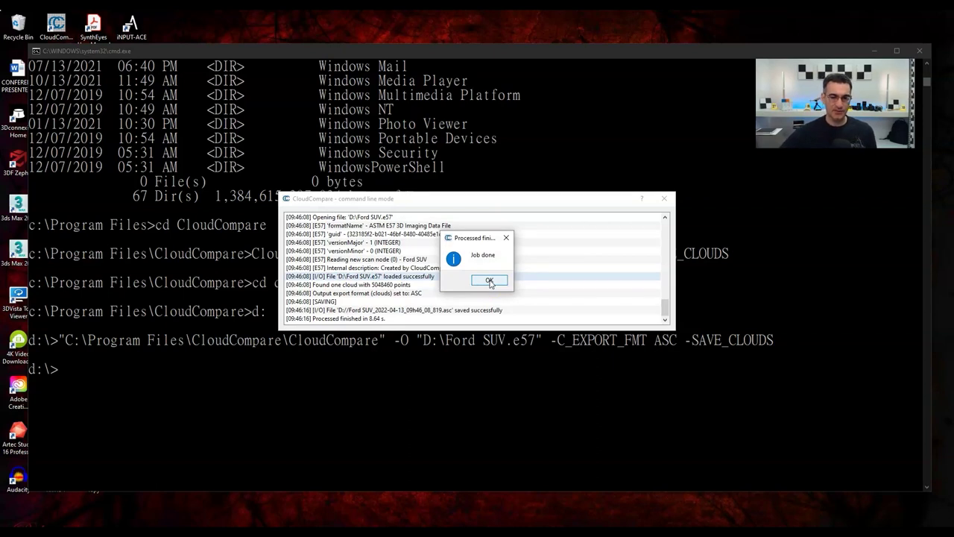
pyautogui.click(489, 281)
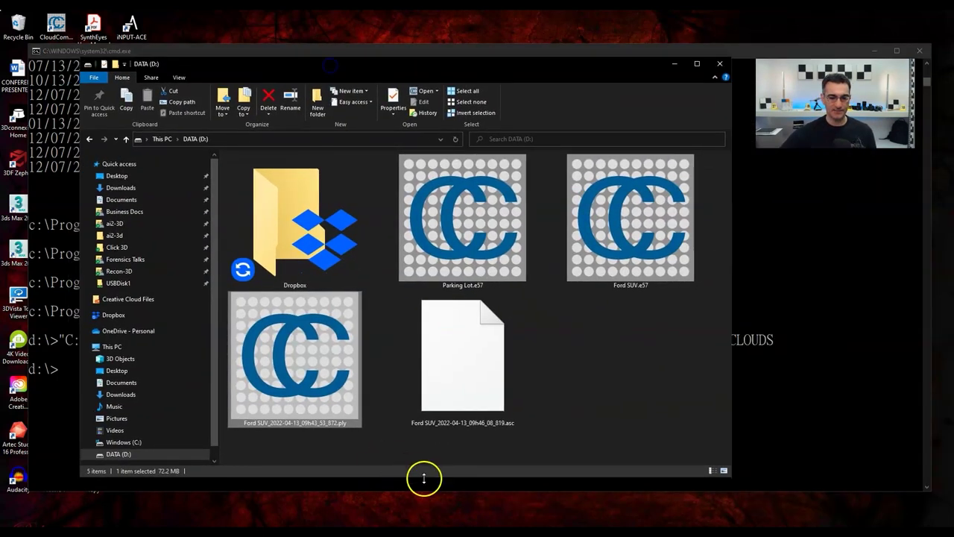
# Change the extension of the exported Ford SUV ASC file on the DATA (D:) drive to pts and accept the extension change.
pyautogui.click(466, 373)
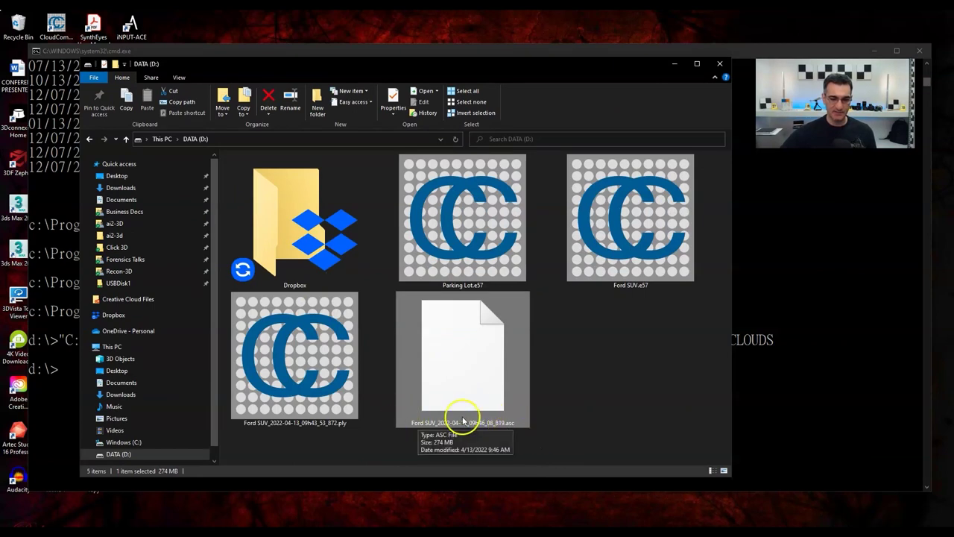
pyautogui.doubleClick(511, 422)
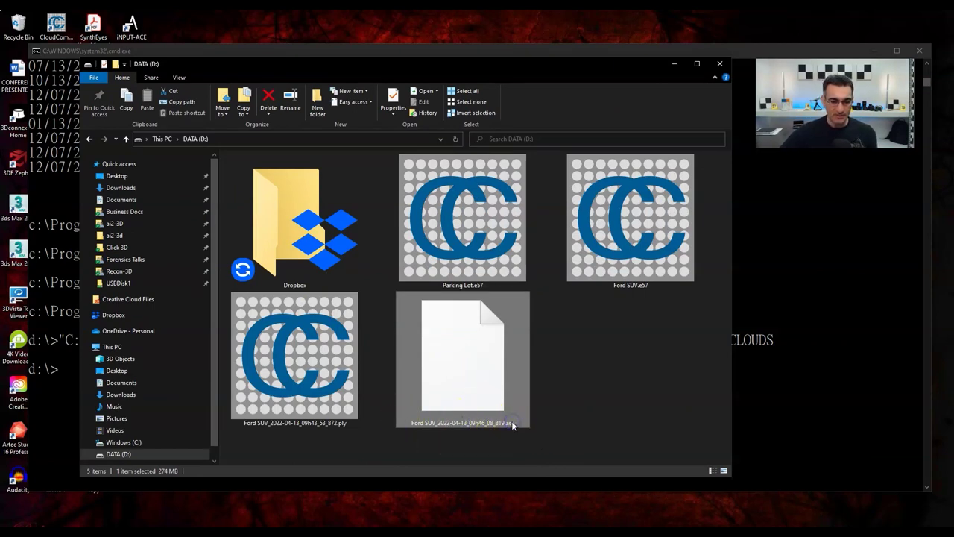
pyautogui.click(507, 422)
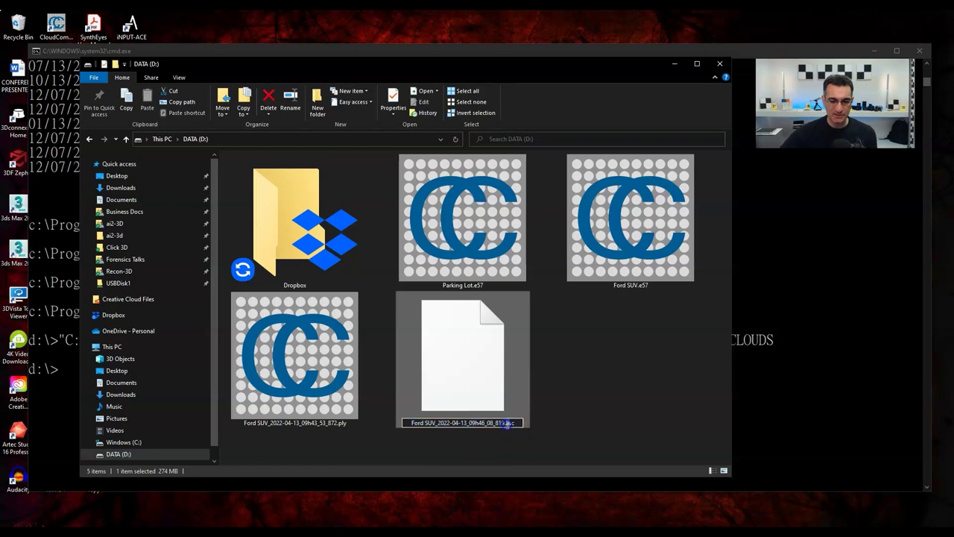
pyautogui.doubleClick(524, 424)
pyautogui.write('pts')
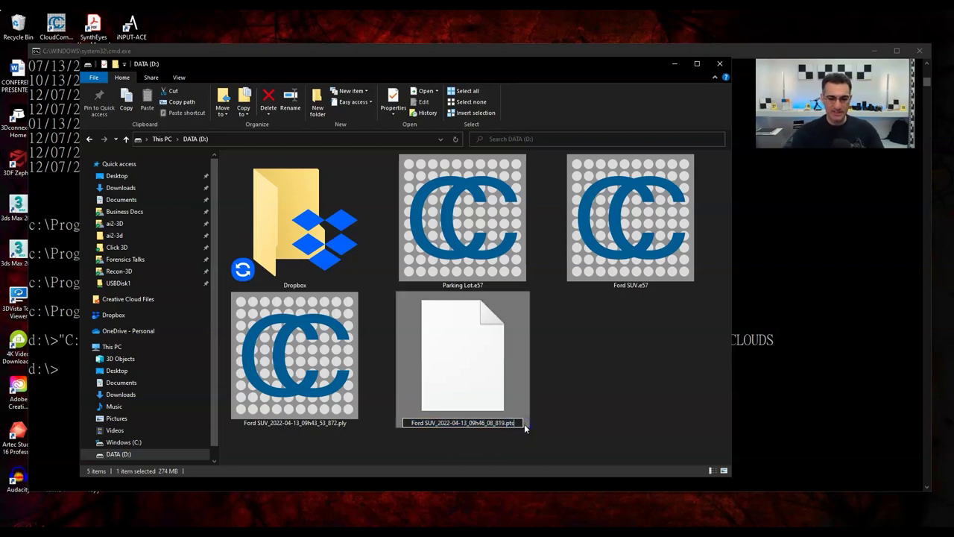
pyautogui.press('Return')
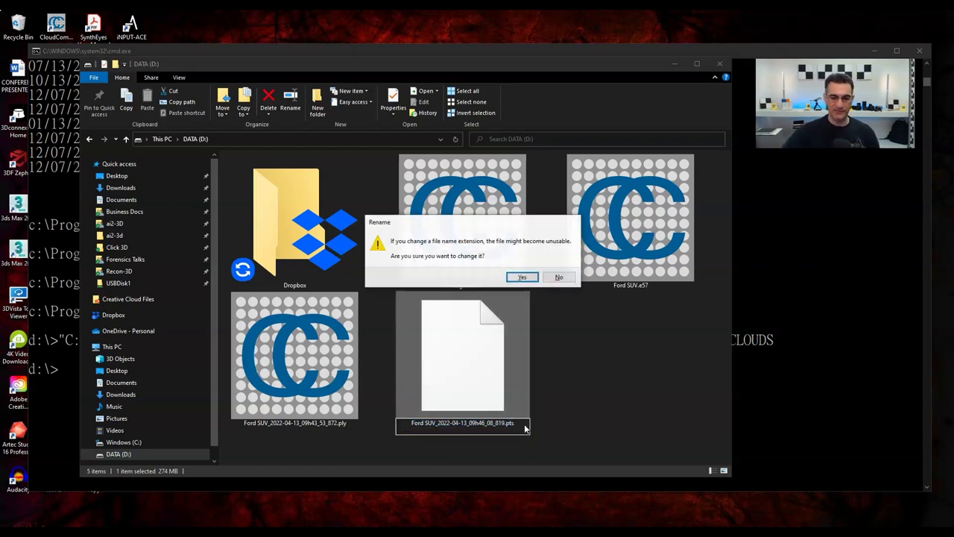
pyautogui.click(523, 277)
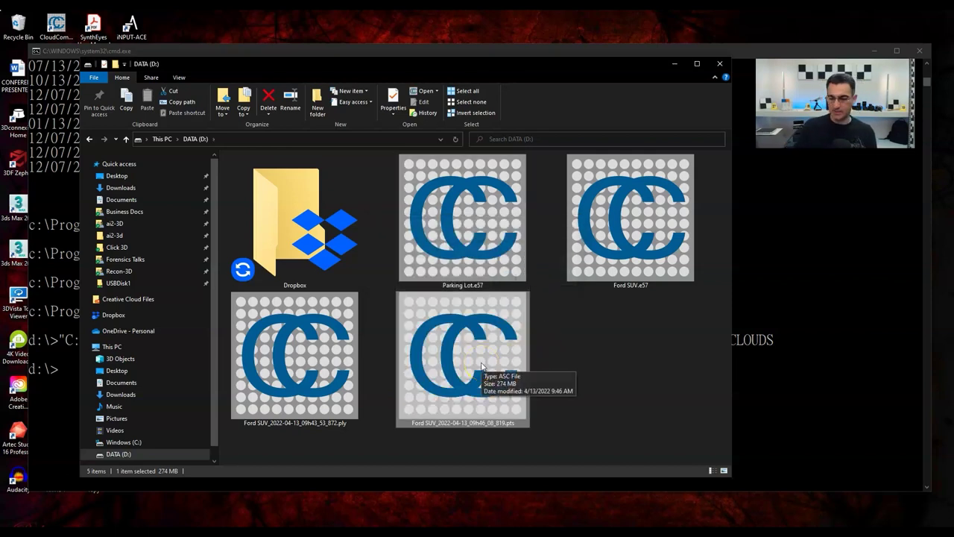
# Open the renamed Ford SUV pts file in CloudCompare, applying the default coordinate and RGB column assignments to all.
pyautogui.doubleClick(482, 365)
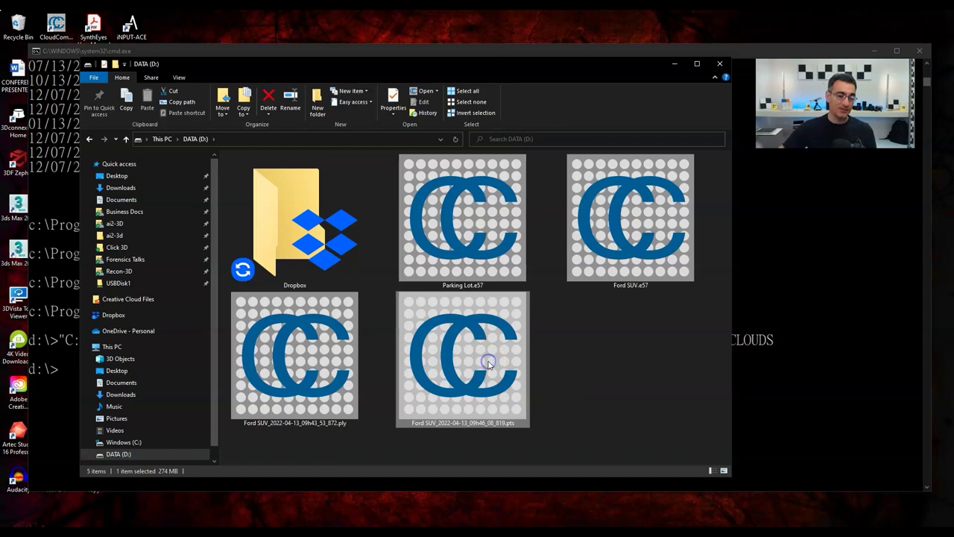
pyautogui.click(622, 426)
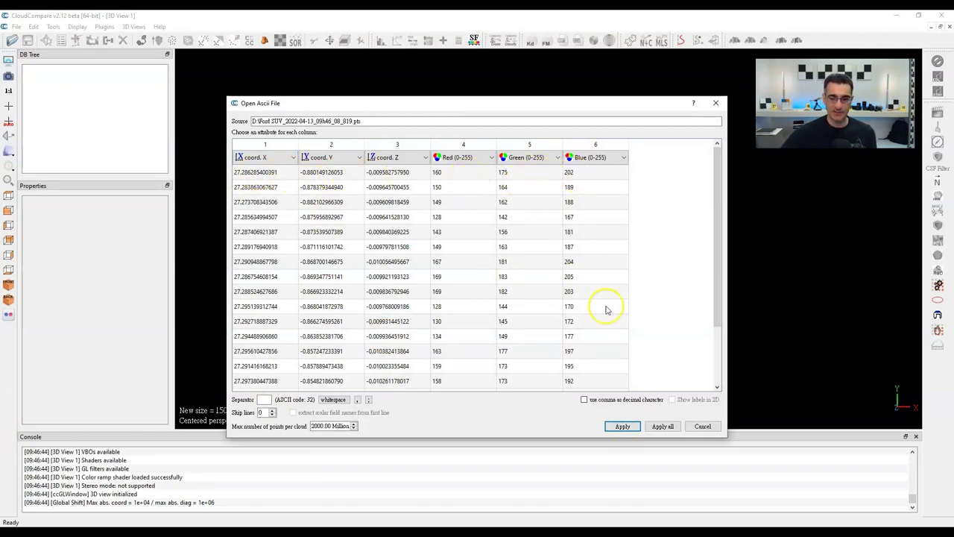
pyautogui.click(662, 425)
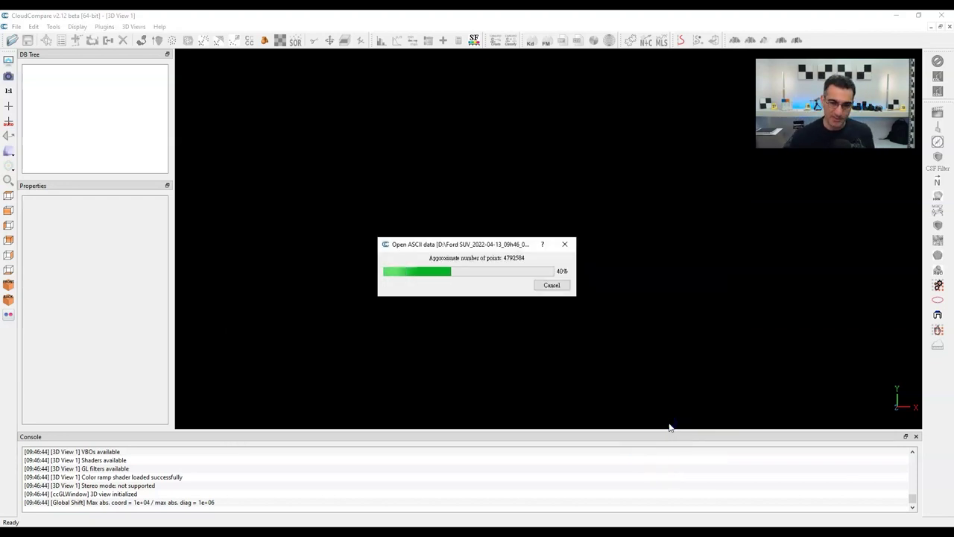
pyautogui.click(667, 392)
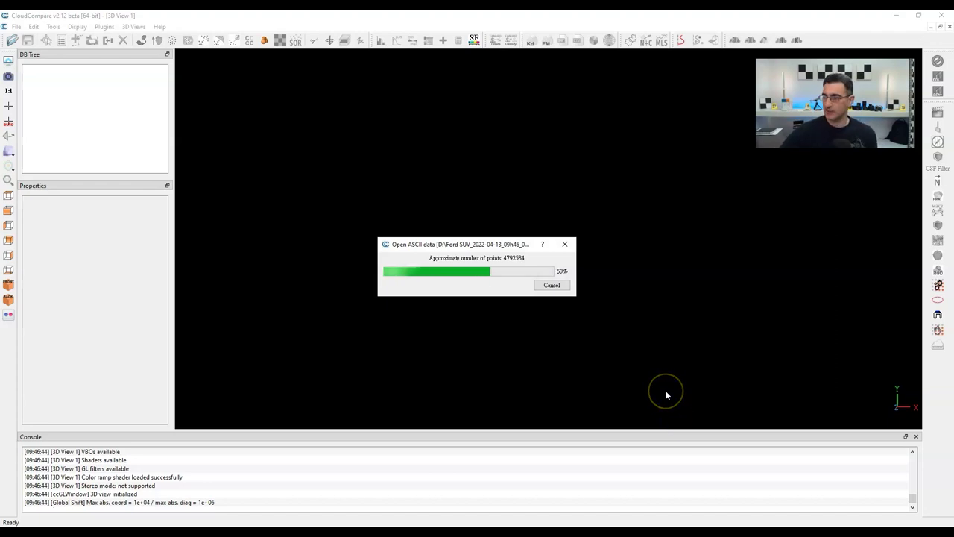
pyautogui.click(635, 355)
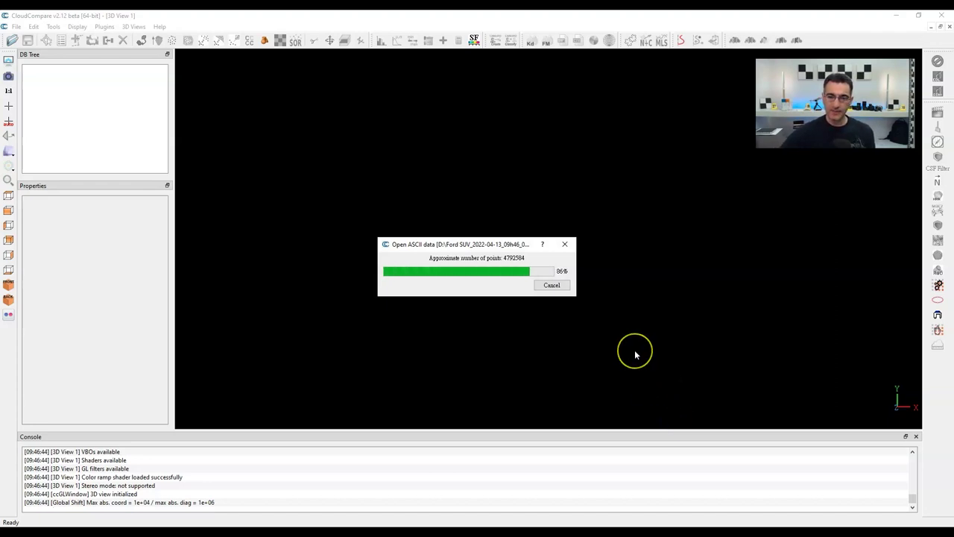
# View the Ford SUV pts cloud in perspective from the front corner and quit CloudCompare.
pyautogui.moveTo(545, 305); pyautogui.dragTo(559, 221)
pyautogui.scroll(3, 552, 264)
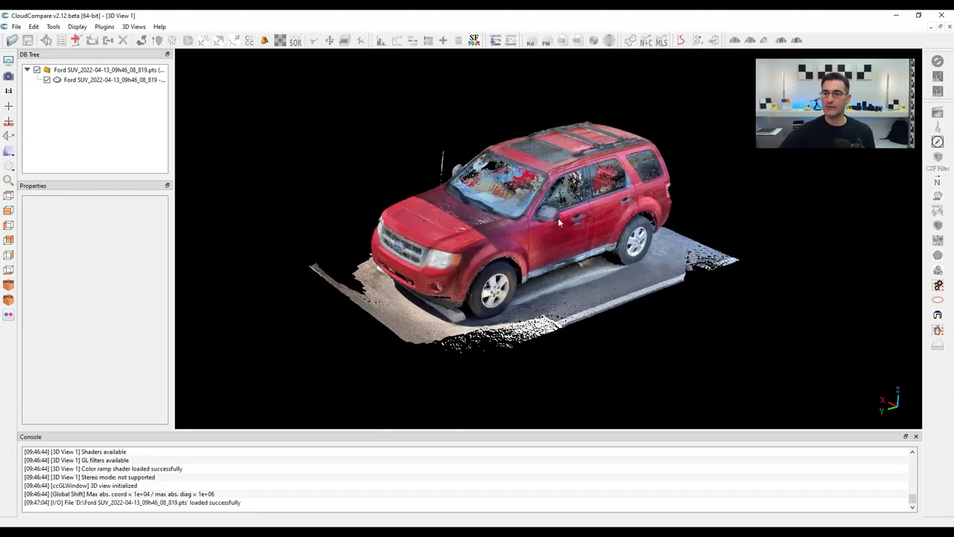
pyautogui.click(941, 15)
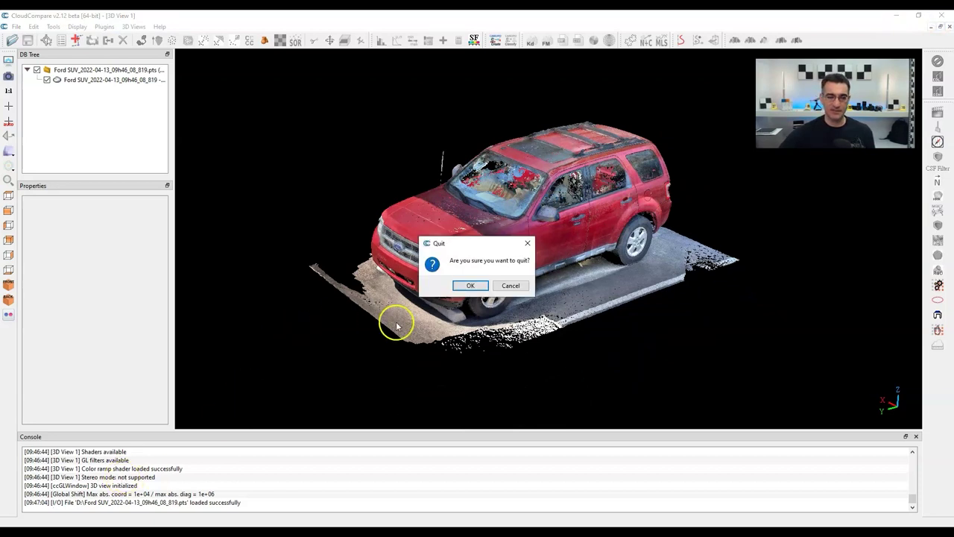
pyautogui.click(470, 286)
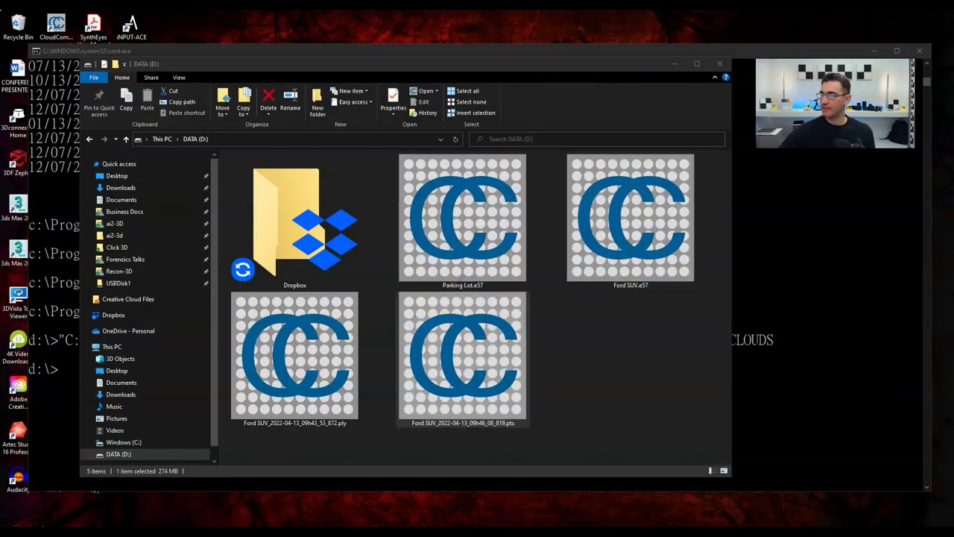
# In the Command Prompt, enter "C:\Program Files\CloudCompare\CloudCompare" -O "D:\Parking Lot.e57" -SS SPATIAL 0.1.
pyautogui.click(601, 51)
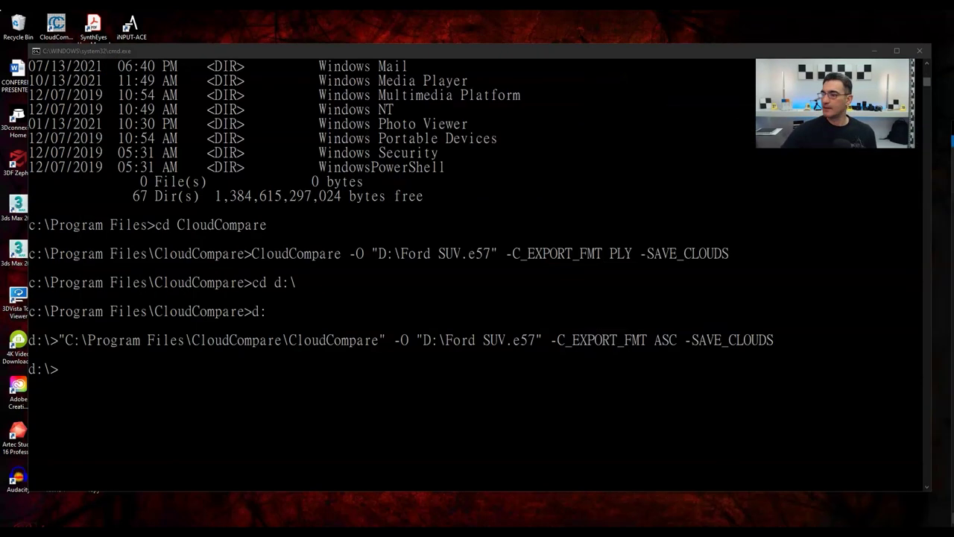
pyautogui.click(161, 377)
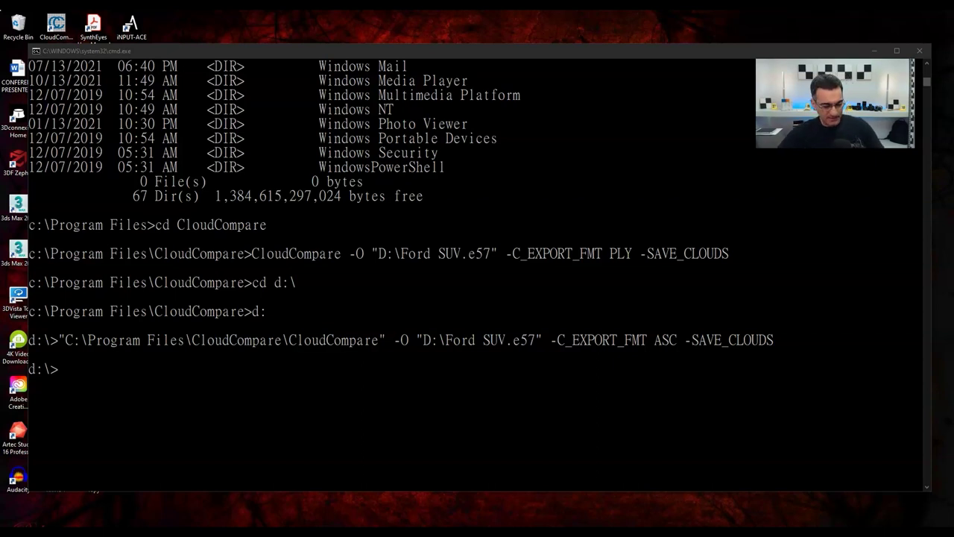
pyautogui.click(139, 373)
pyautogui.click(84, 370)
pyautogui.click(66, 369)
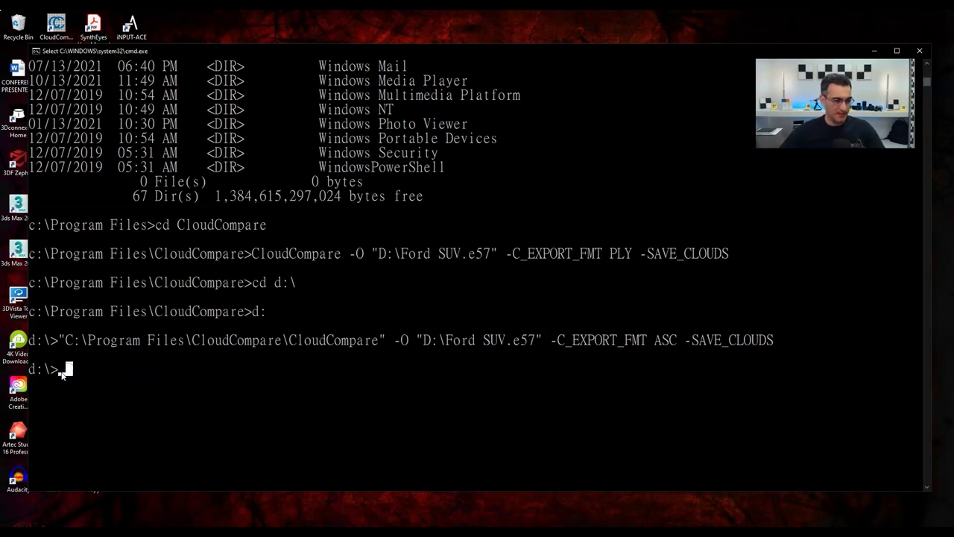
pyautogui.write('"C:\\Program Files\\CloudCompare\\CloudCompare" -O "D:\\Parking Lot.e57" -SS SPATIAL 0.1')
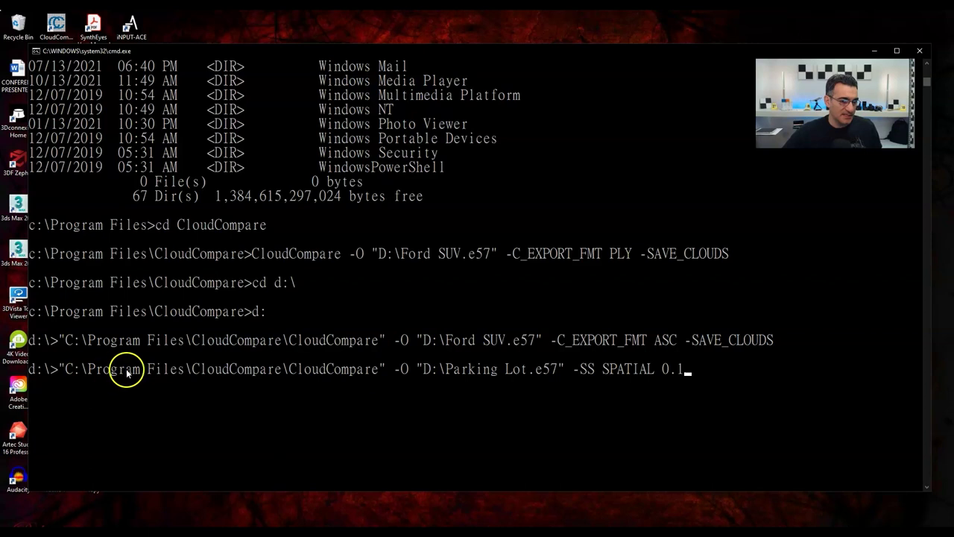
# Set the spatial subsampling distance at the end of the Parking Lot.e57 command to 0.2.
pyautogui.click(355, 368)
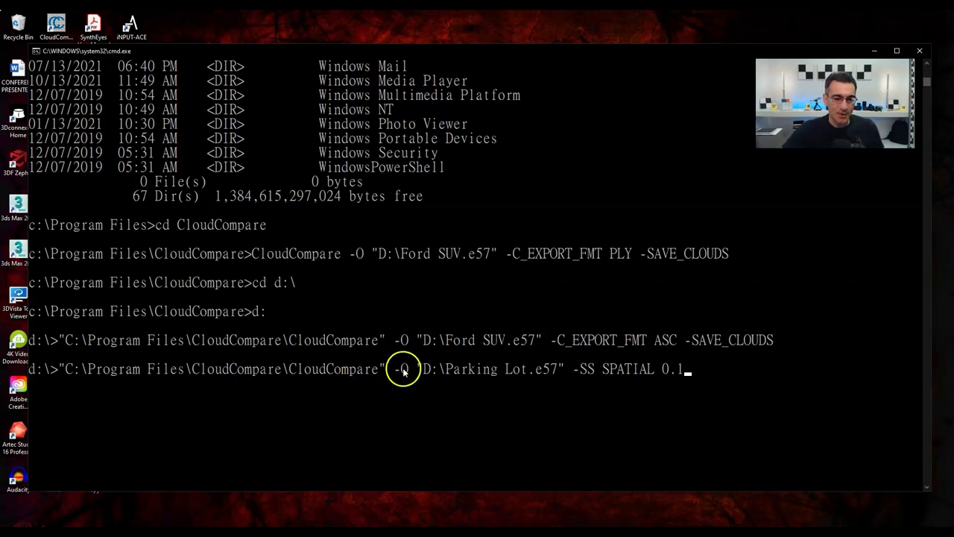
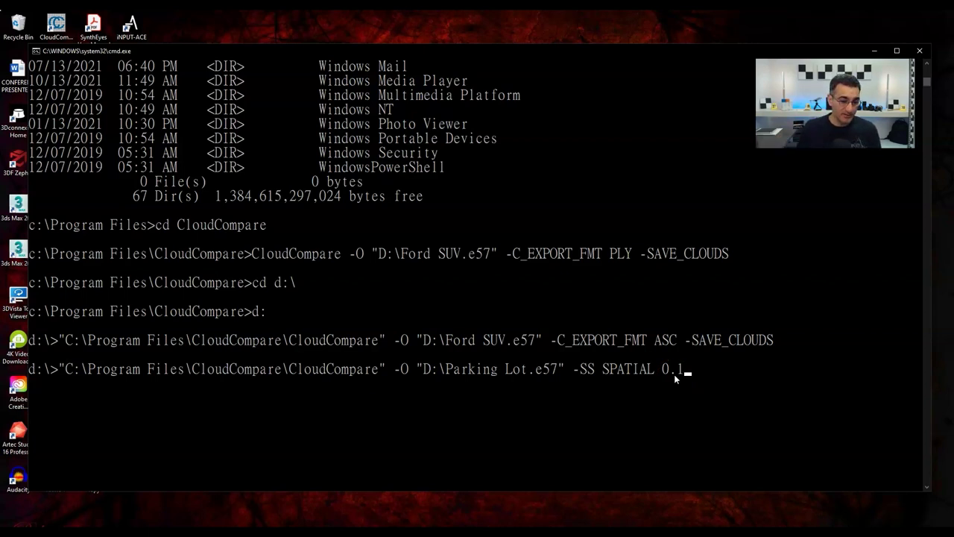
pyautogui.click(680, 370)
pyautogui.press('Escape')
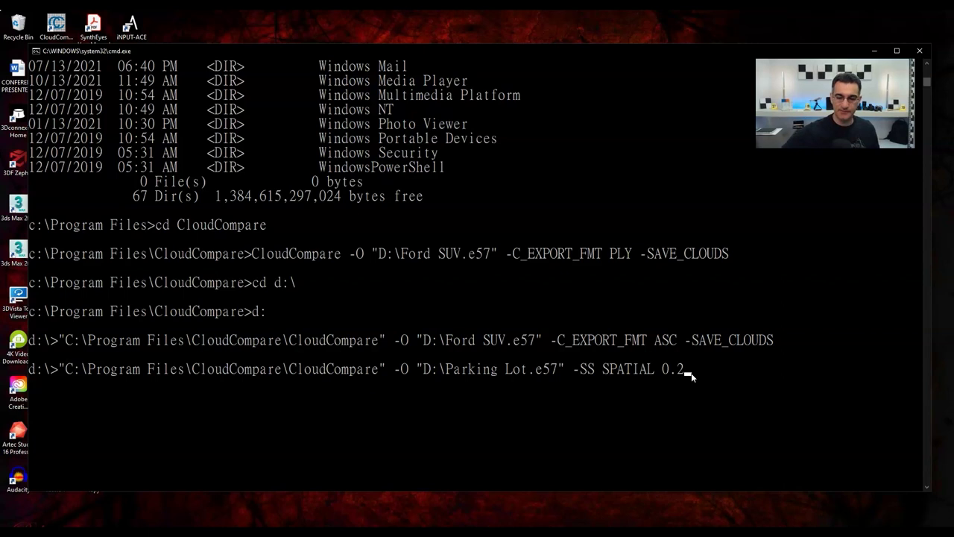
# Run the spatial subsampling command with distance 0.2 on Parking Lot.e57.
pyautogui.click(720, 370)
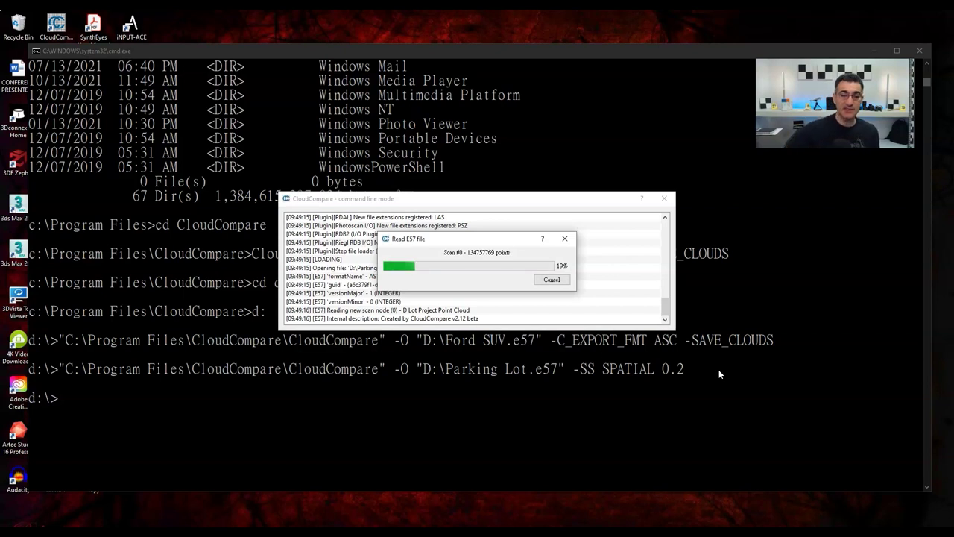
pyautogui.click(473, 255)
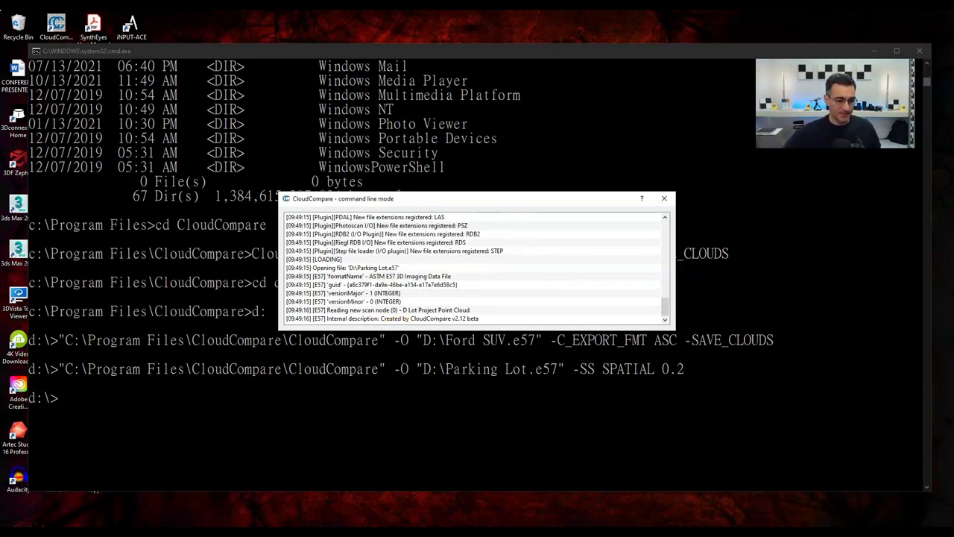
pyautogui.click(664, 198)
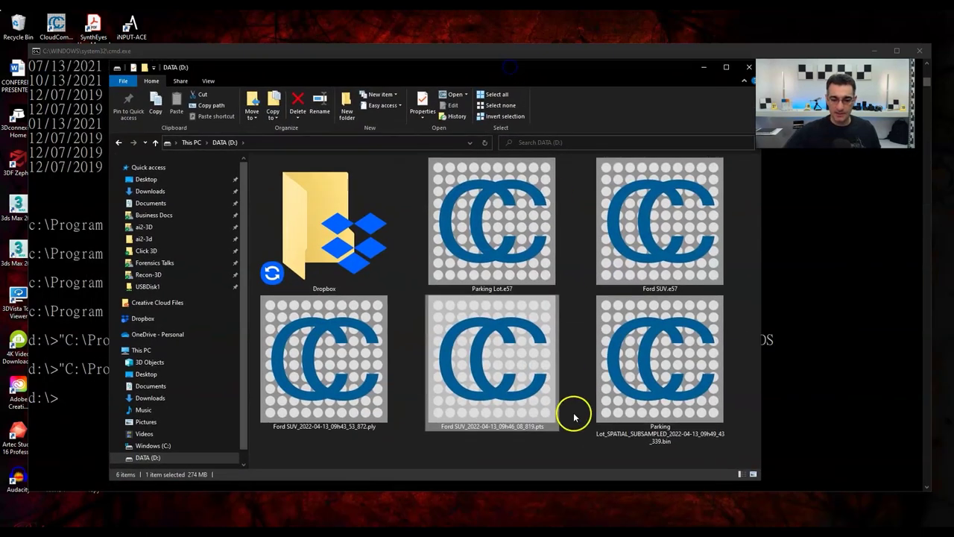
# Open the spatially subsampled Parking Lot bin file from the D: drive in CloudCompare and check the cloud's point count.
pyautogui.click(643, 437)
pyautogui.click(673, 395)
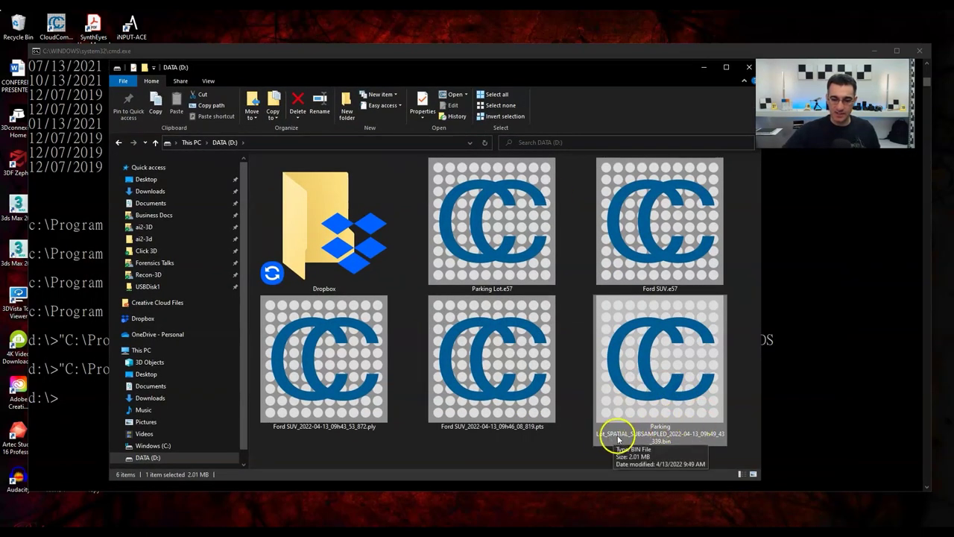
pyautogui.doubleClick(667, 439)
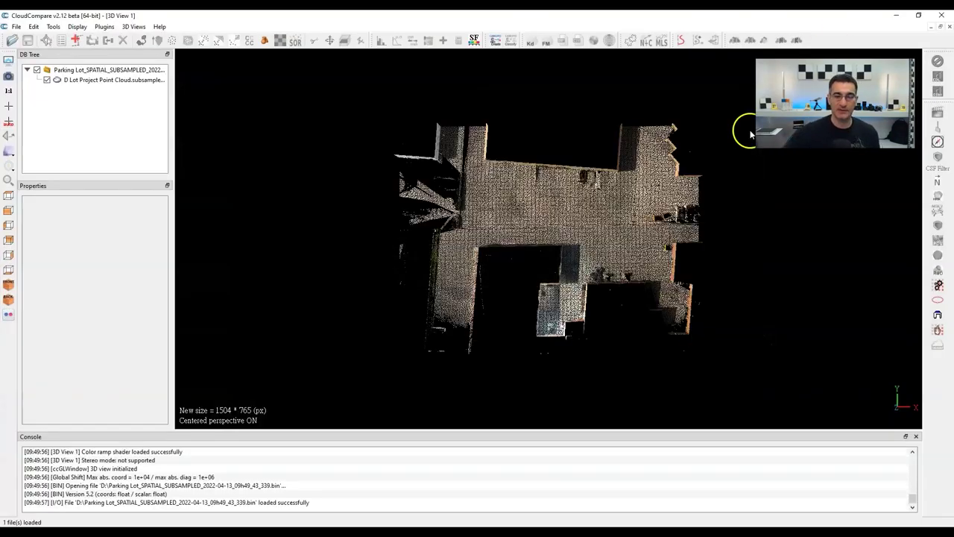
pyautogui.moveTo(569, 269); pyautogui.dragTo(588, 240)
pyautogui.scroll(5, 588, 238)
pyautogui.scroll(5, 588, 240)
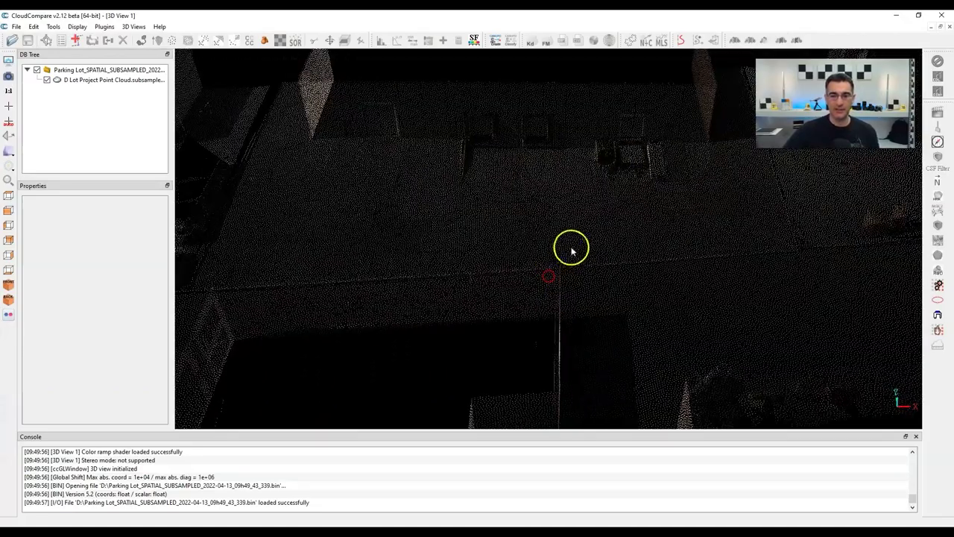
pyautogui.moveTo(651, 283); pyautogui.dragTo(462, 284)
pyautogui.moveTo(526, 254); pyautogui.dragTo(543, 276)
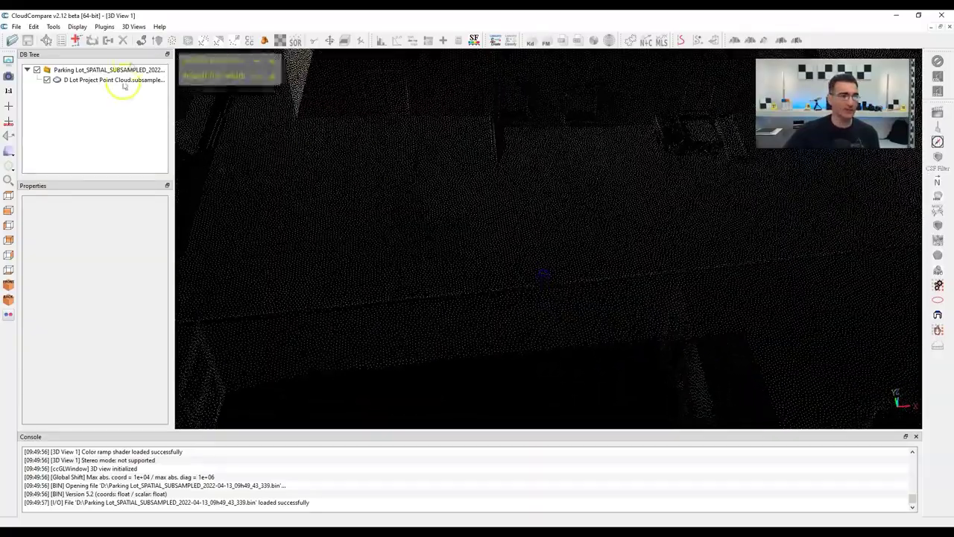
pyautogui.click(119, 79)
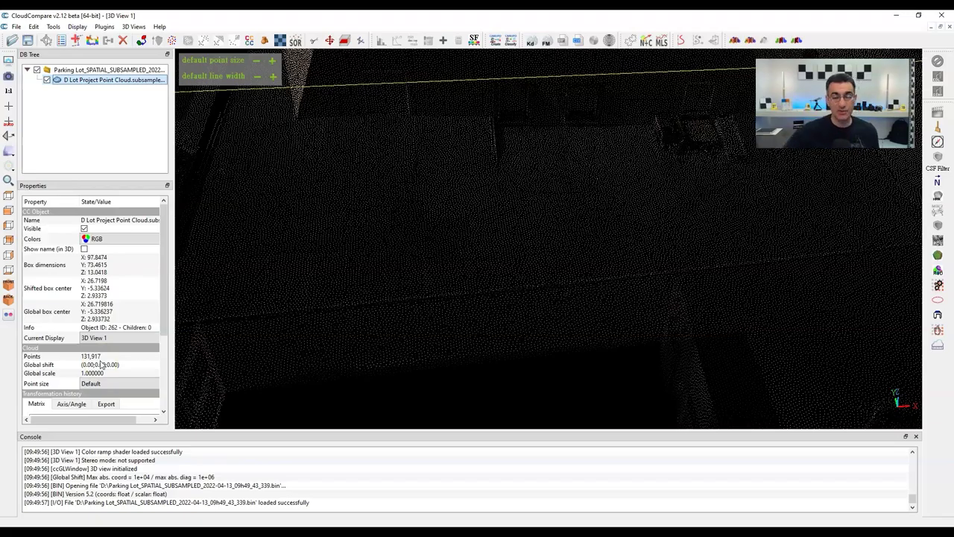
# View the whole subsampled parking lot cloud at an angle from above in object-centered perspective.
pyautogui.scroll(-10, 600, 226)
pyautogui.moveTo(594, 337); pyautogui.dragTo(723, 202)
pyautogui.scroll(5, 604, 245)
pyautogui.moveTo(604, 246); pyautogui.dragTo(548, 262, button='right')
pyautogui.click(8, 153)
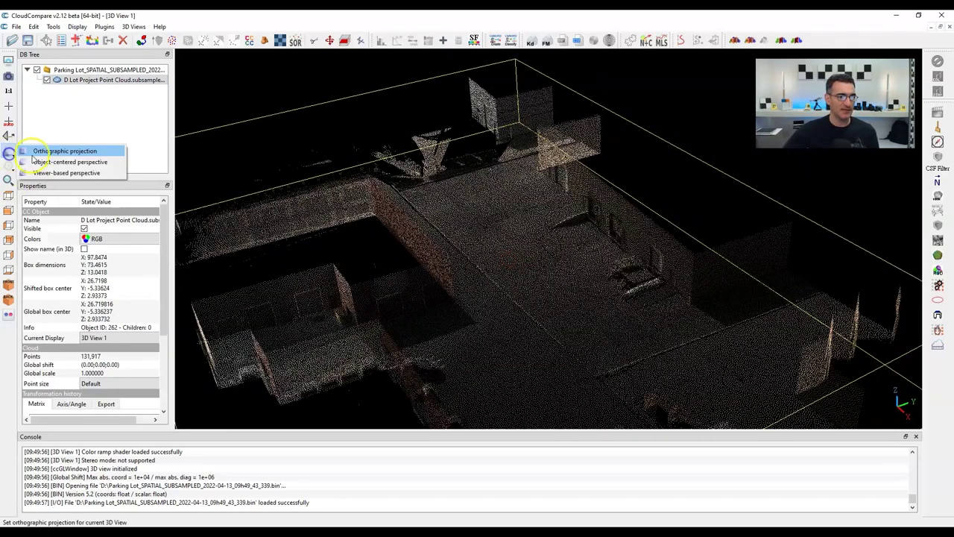
pyautogui.click(38, 162)
pyautogui.moveTo(476, 314); pyautogui.dragTo(395, 262)
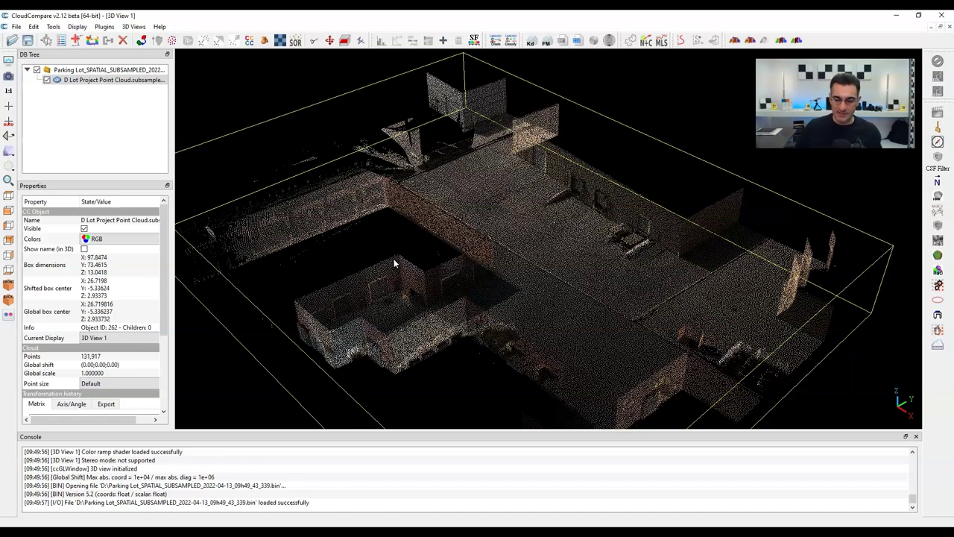
pyautogui.moveTo(395, 263); pyautogui.dragTo(535, 272)
pyautogui.moveTo(514, 271); pyautogui.dragTo(522, 264, button='right')
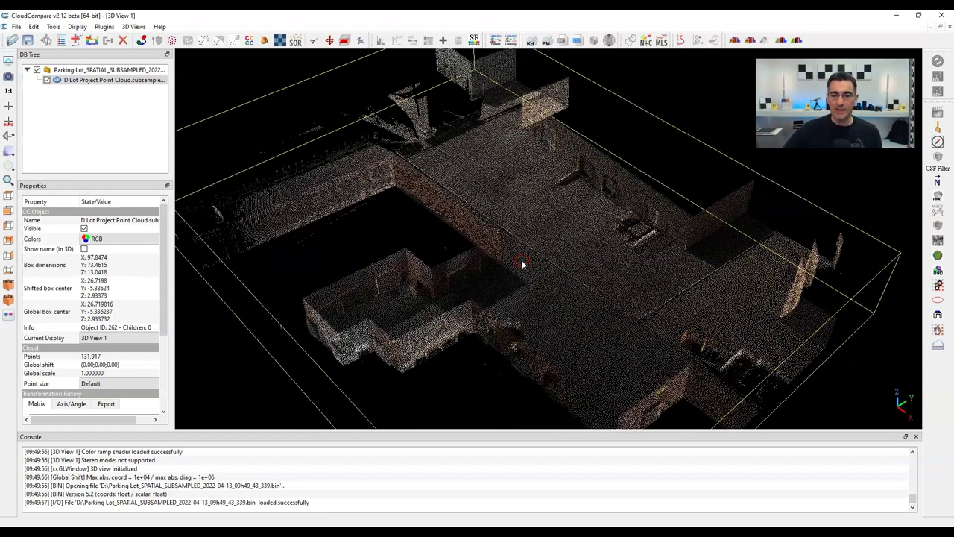
# Quit CloudCompare and dismiss the finished subsampling job's message.
pyautogui.click(937, 15)
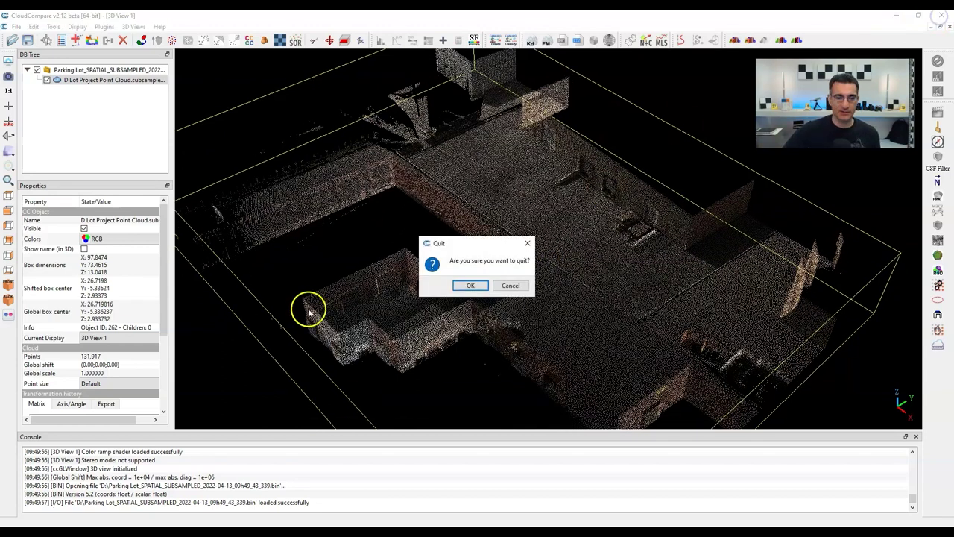
pyautogui.click(470, 286)
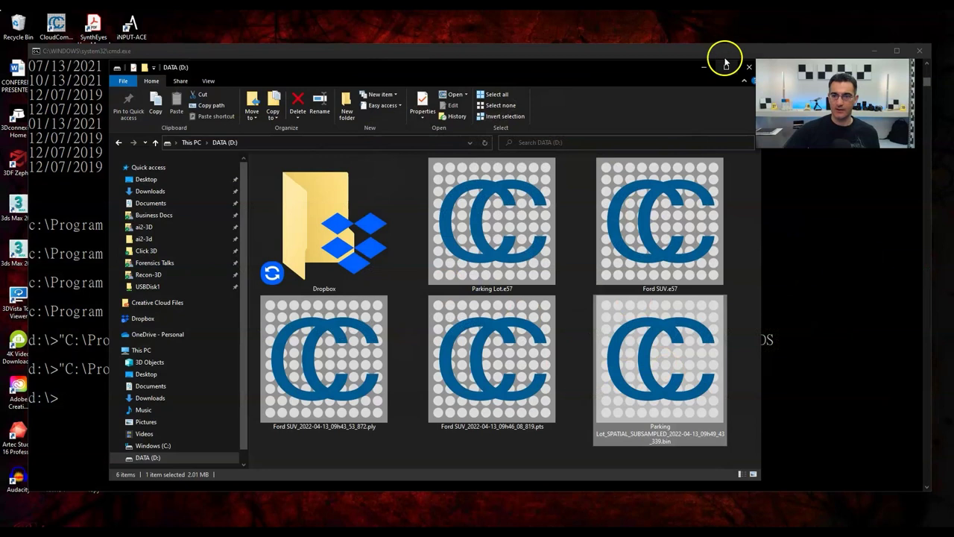
pyautogui.click(775, 89)
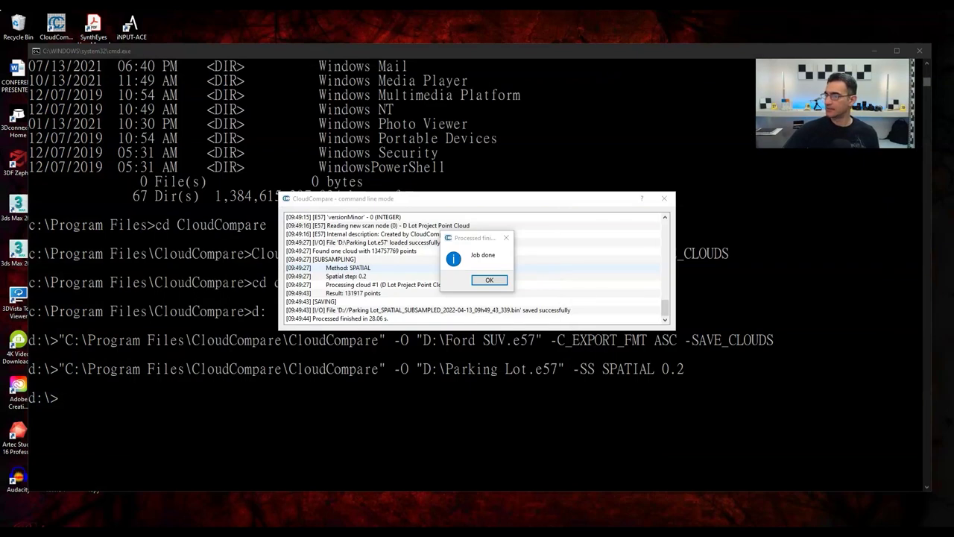
pyautogui.click(486, 279)
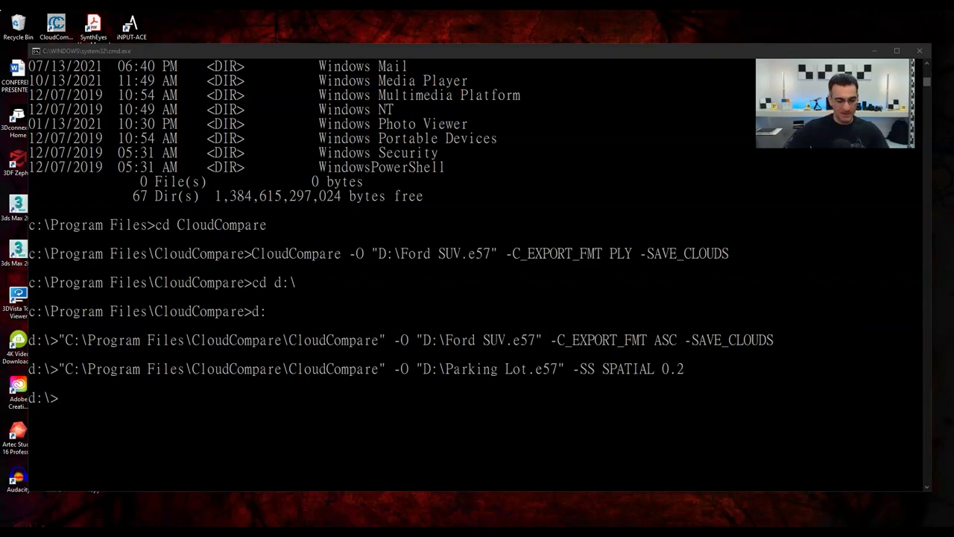
# In the Command Prompt, run "C:\Program Files\CloudCompare\CloudCompare" -O "D:\Ford SUV.e57" -O "D:\Parking Lot.e57" -MERGE_CLOUDS and acknowledge the finished job.
pyautogui.click(112, 398)
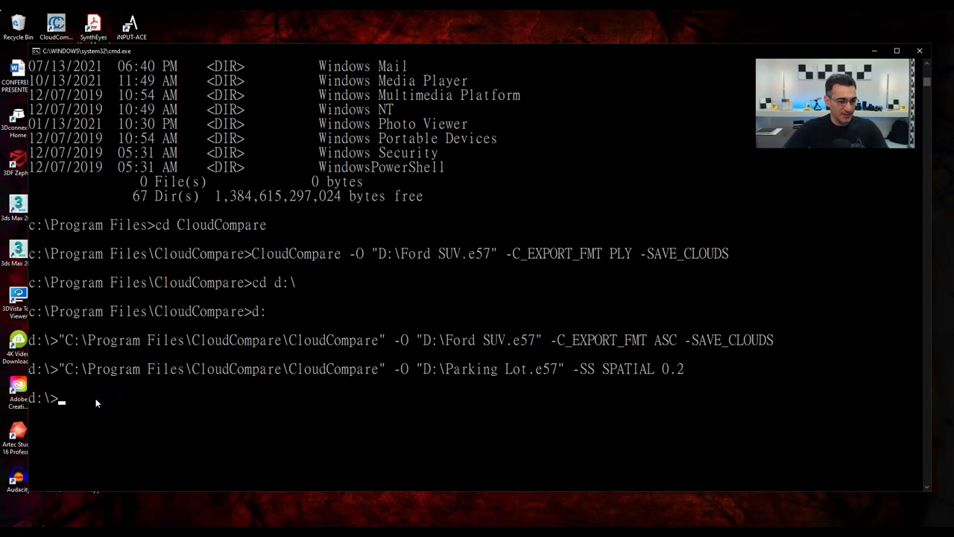
pyautogui.write('"C:\\Program Files\\CloudCompare\\CloudCompare" -O "D:\\Ford SUV.e57" -O "D:\\Parking Lot.e57" -MERGE_CLOUDS')
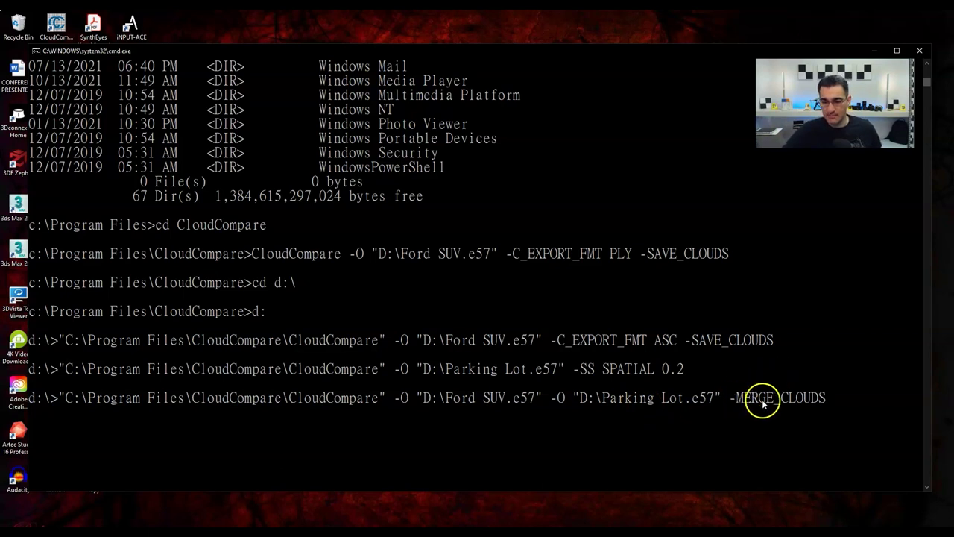
pyautogui.click(828, 398)
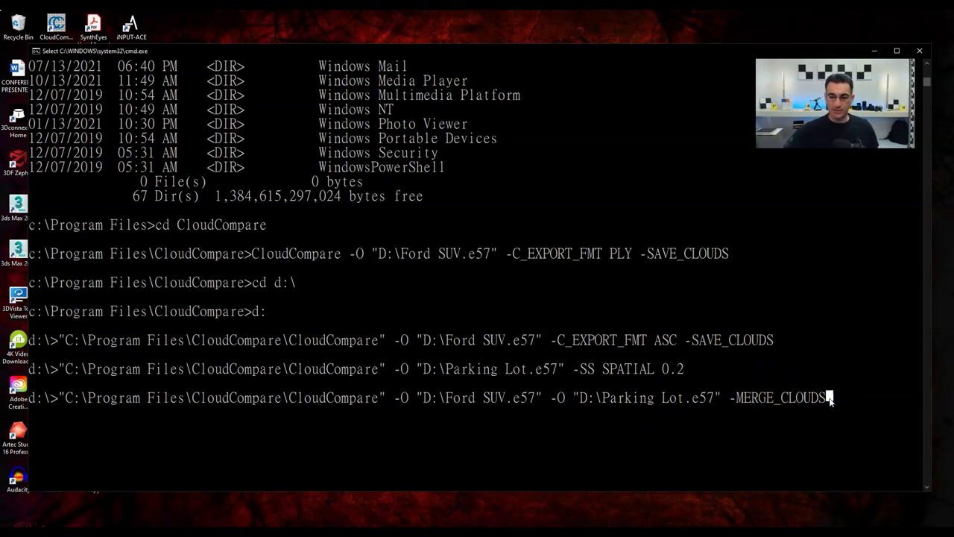
pyautogui.press('Escape')
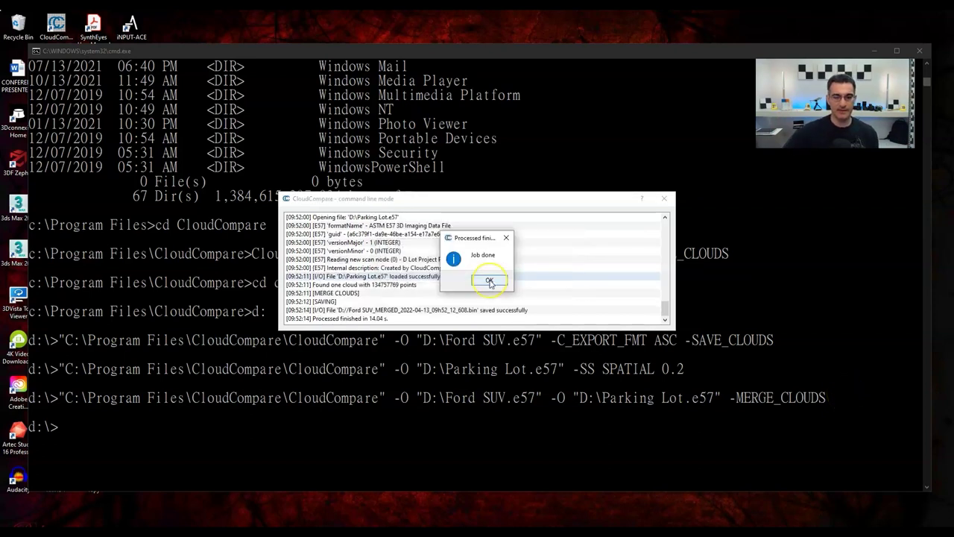
pyautogui.click(489, 280)
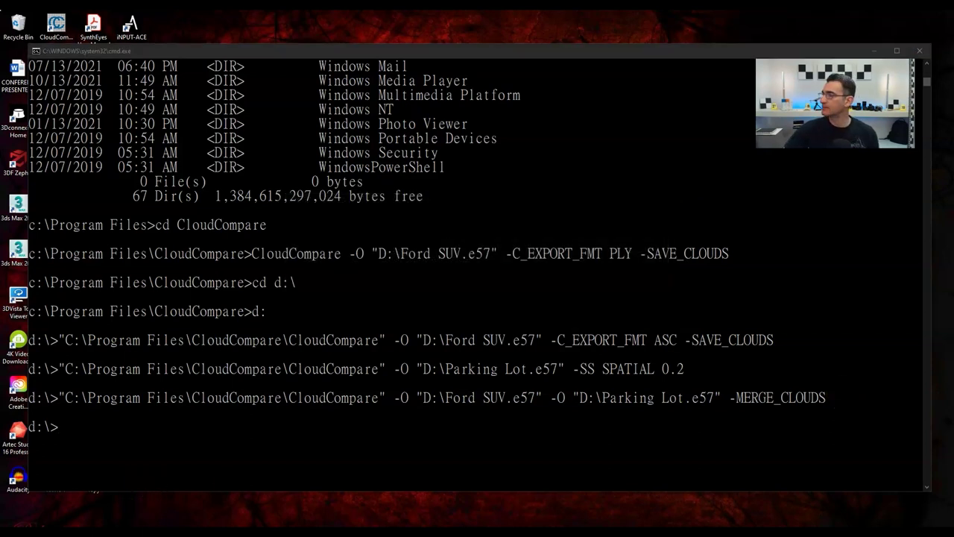
# Locate the merged Ford SUV bin file on the D: drive and check its size.
pyautogui.hotkey('alt', 'Tab')
pyautogui.click(426, 345)
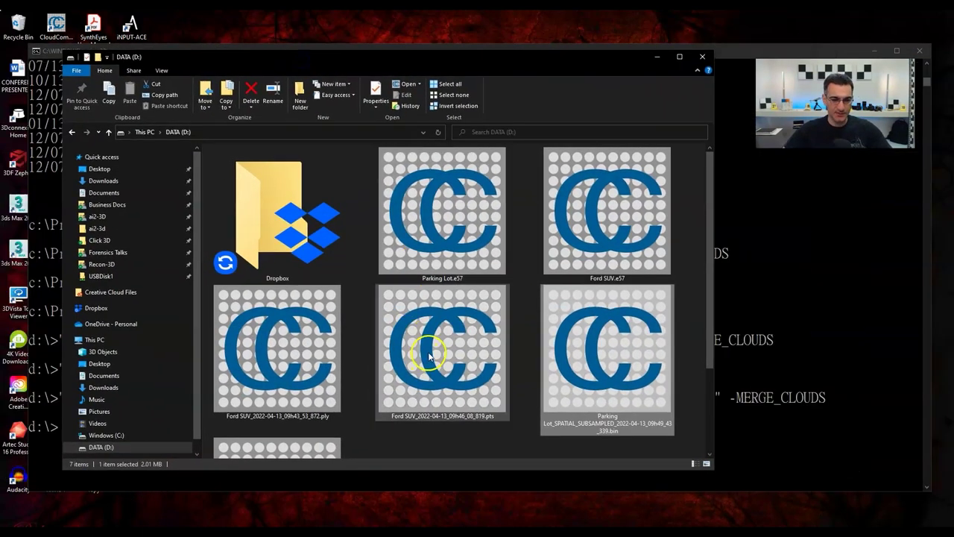
pyautogui.keyDown('ctrl'); pyautogui.scroll(-1, 461, 400); pyautogui.keyUp('ctrl')
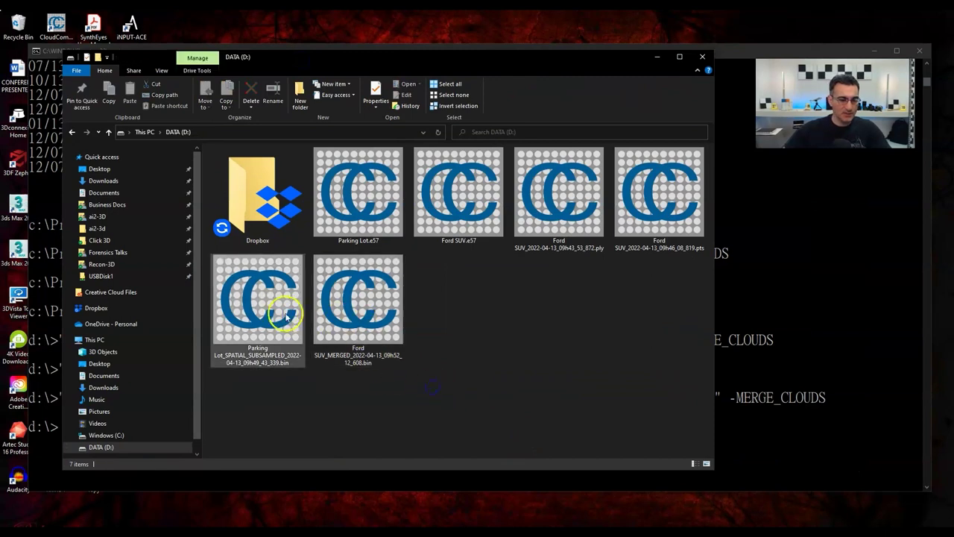
pyautogui.click(347, 340)
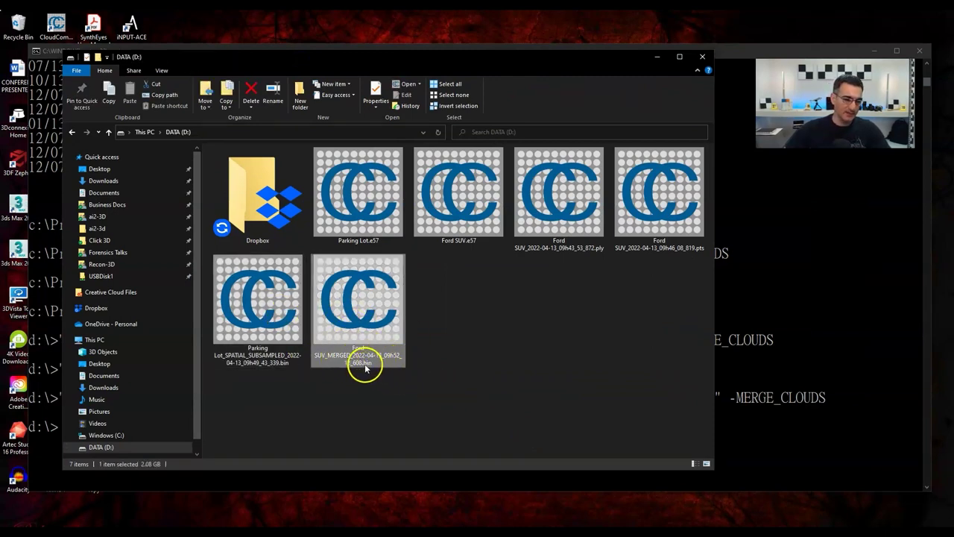
pyautogui.moveTo(492, 61); pyautogui.dragTo(953, 149)
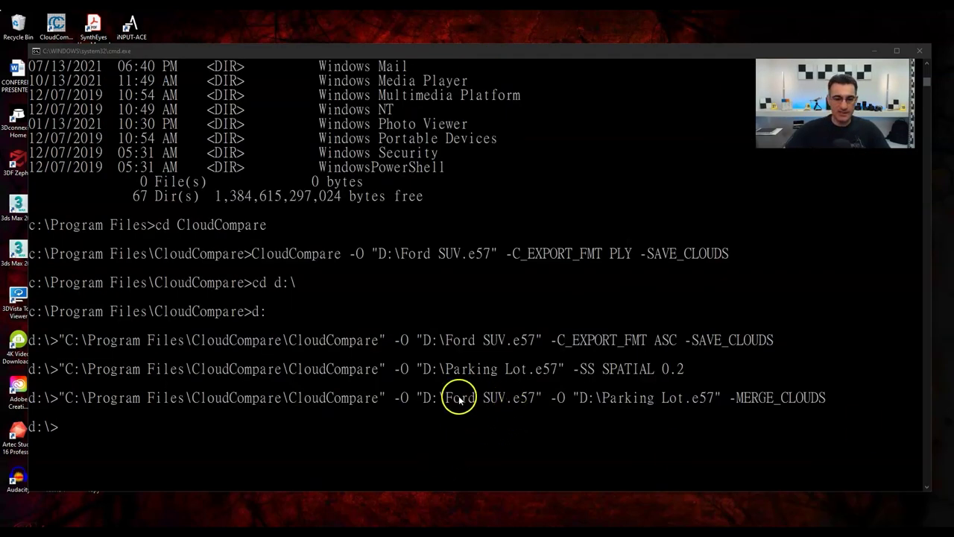
pyautogui.click(491, 393)
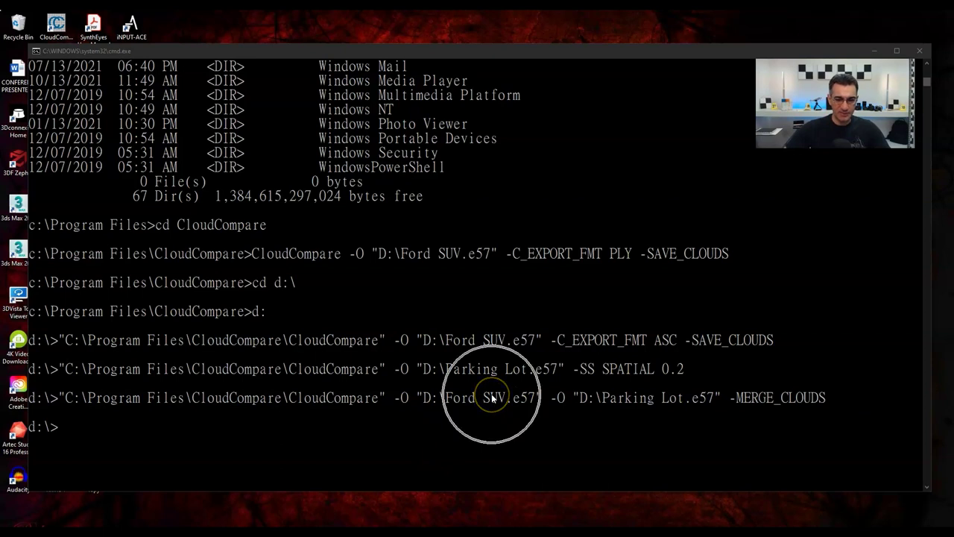
pyautogui.click(491, 394)
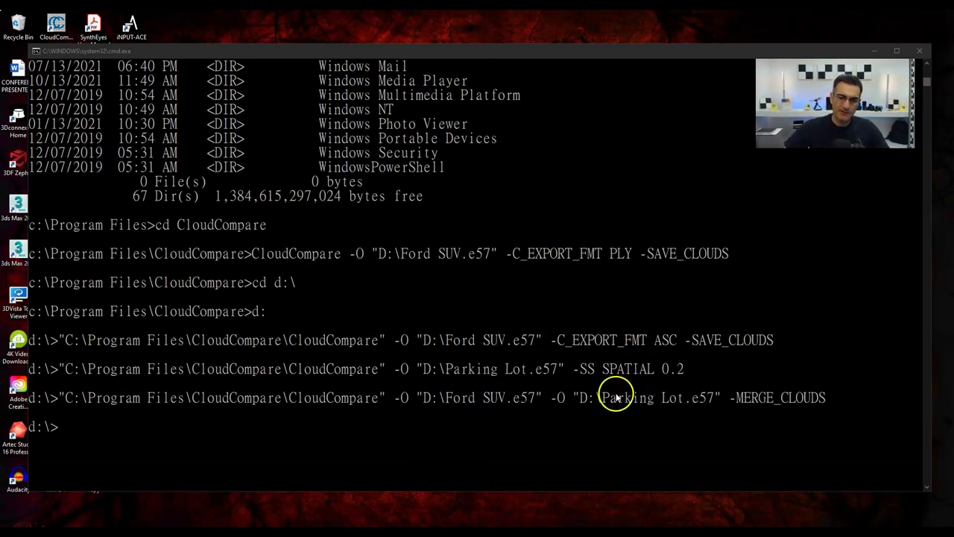
pyautogui.click(473, 401)
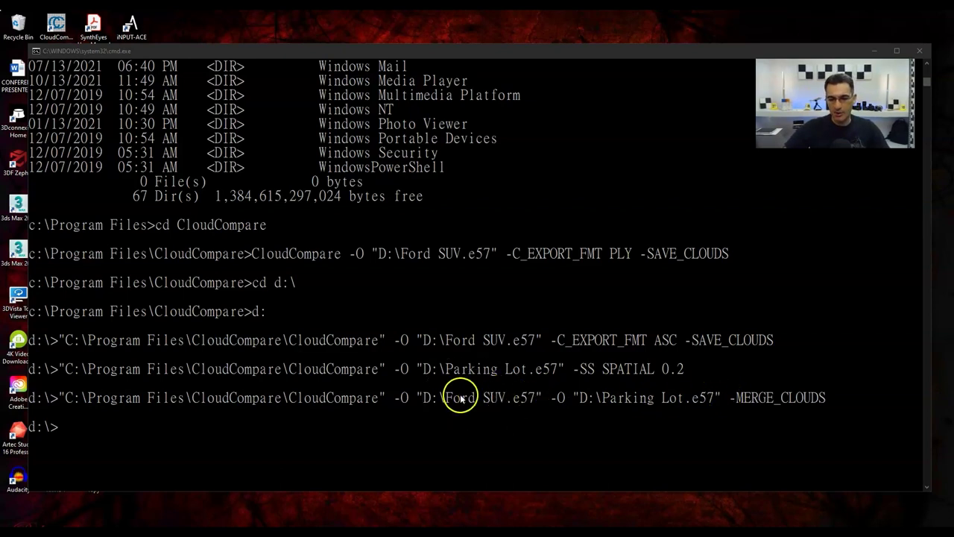
pyautogui.click(658, 400)
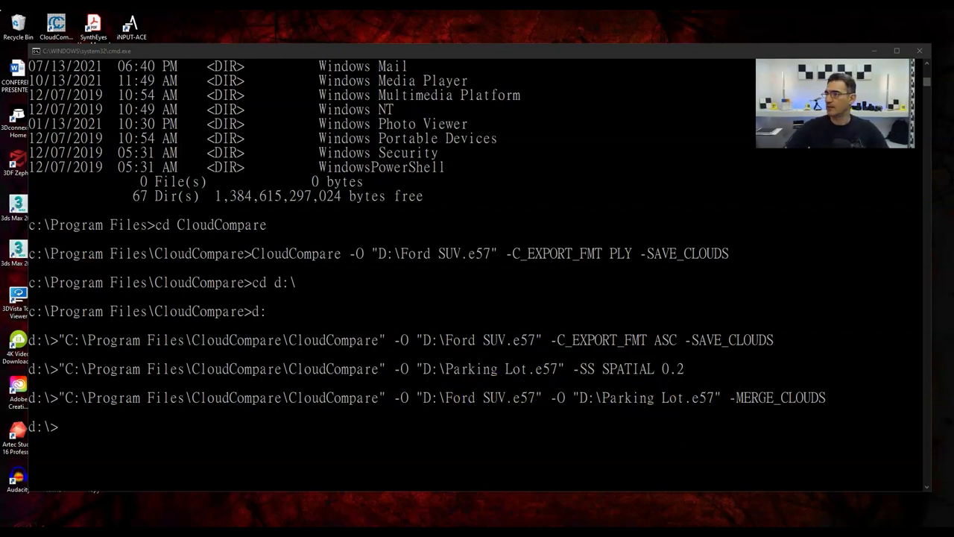
# Open the merged Ford SUV bin file in CloudCompare and check the combined cloud's point count.
pyautogui.hotkey('alt', 'Tab')
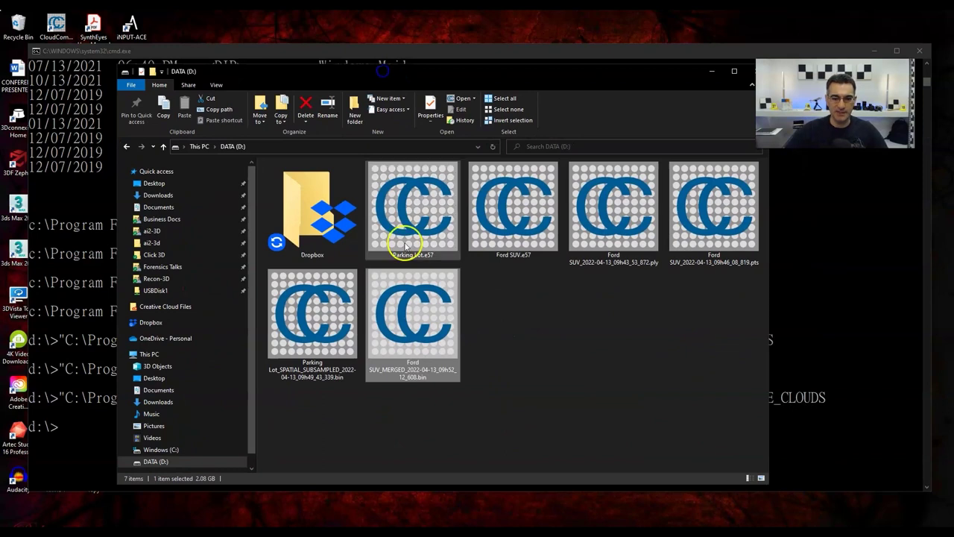
pyautogui.doubleClick(407, 330)
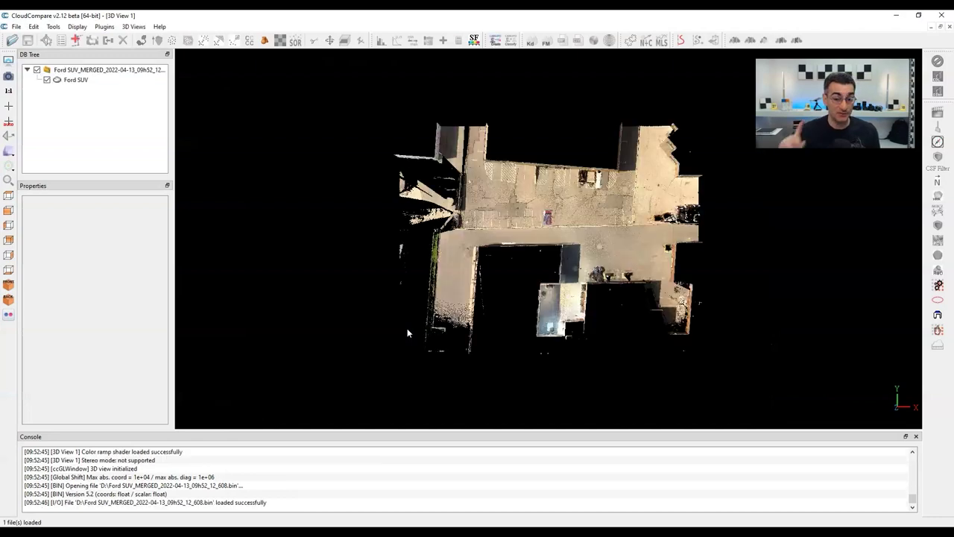
pyautogui.scroll(5, 632, 206)
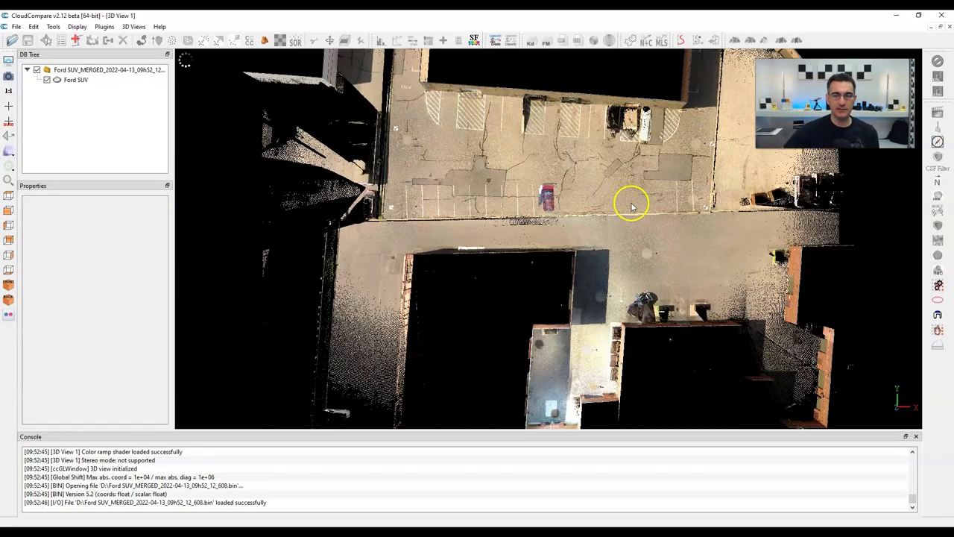
pyautogui.click(82, 81)
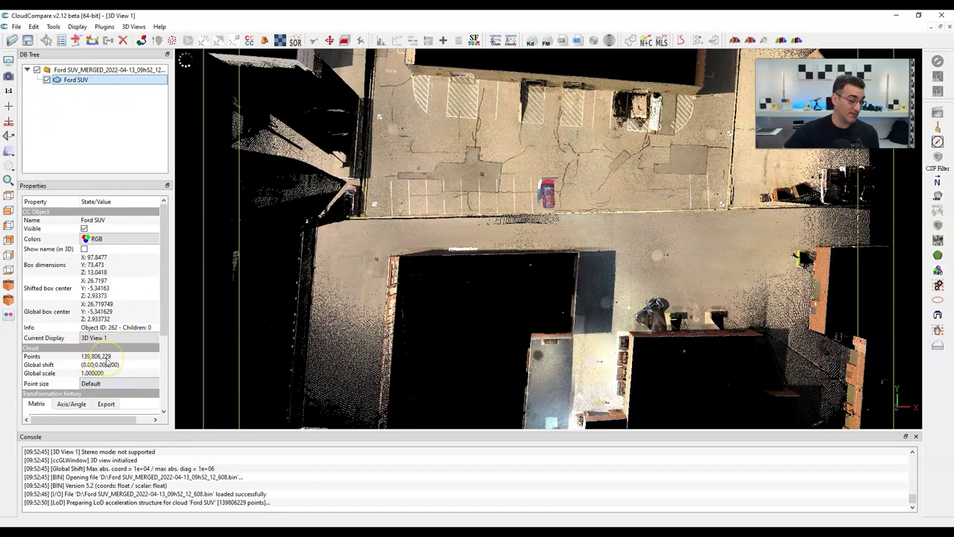
# Examine the red SUV up close within the merged parking lot cloud from a low angled view.
pyautogui.scroll(6, 566, 167)
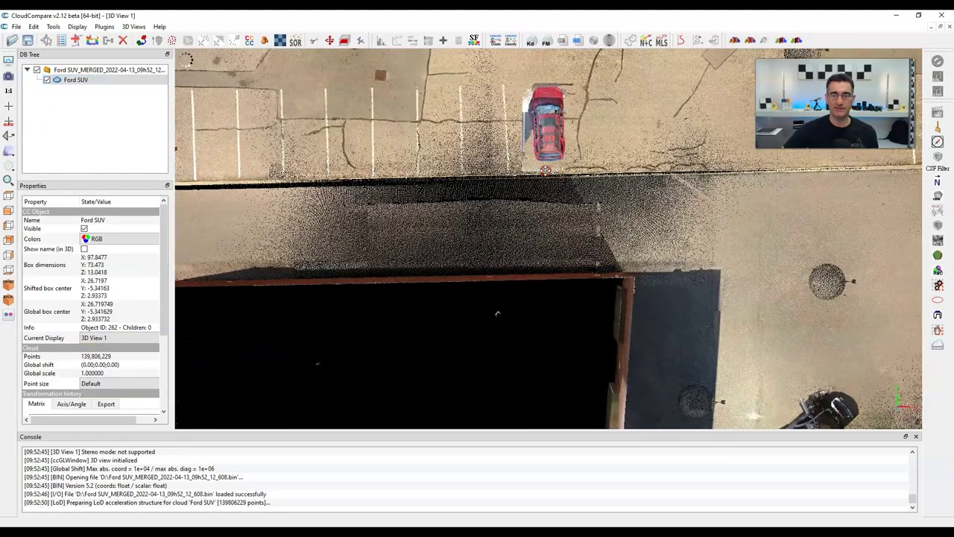
pyautogui.moveTo(539, 182); pyautogui.dragTo(447, 263)
pyautogui.scroll(10, 666, 347)
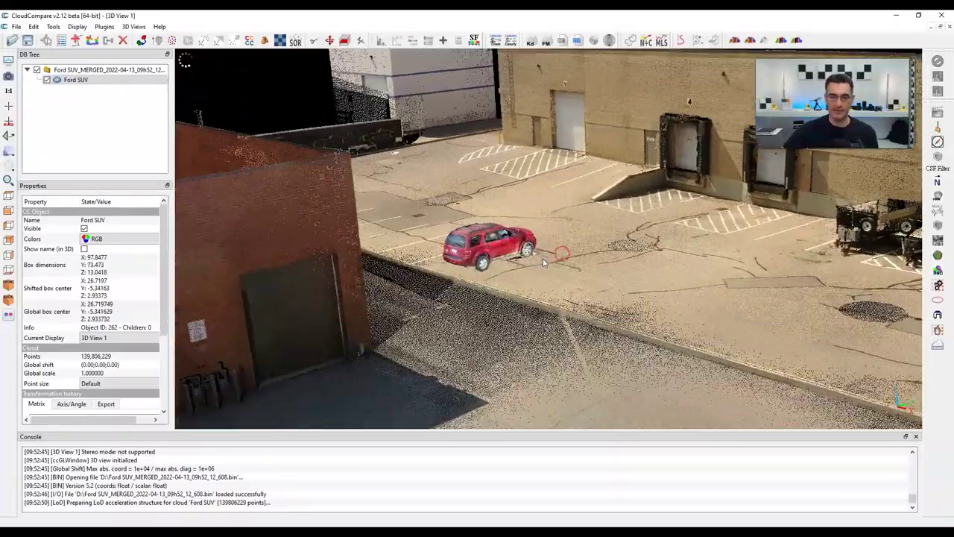
pyautogui.moveTo(533, 263); pyautogui.dragTo(491, 246)
pyautogui.click(86, 84)
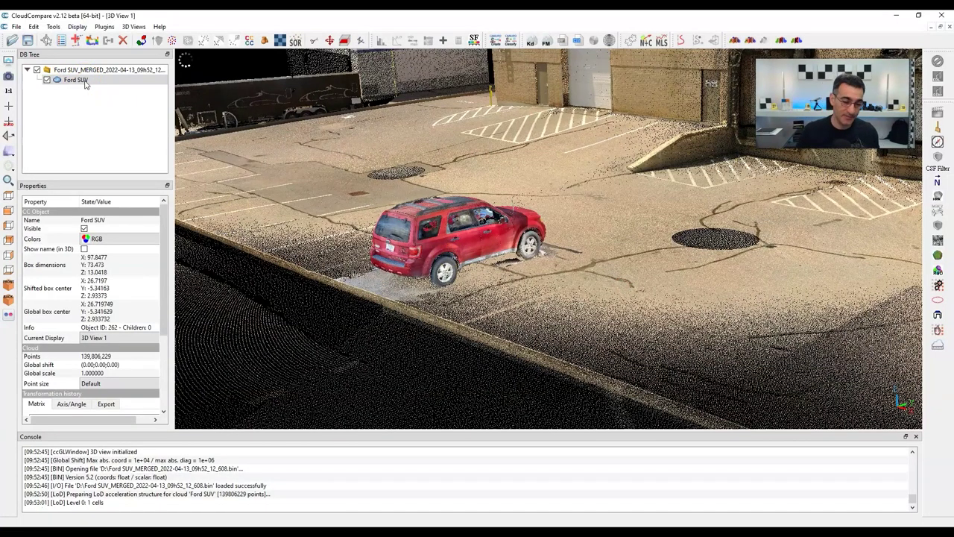
# Close CloudCompare with the merged cloud and move the D: drive window aside to return to the Command Prompt.
pyautogui.click(860, 54)
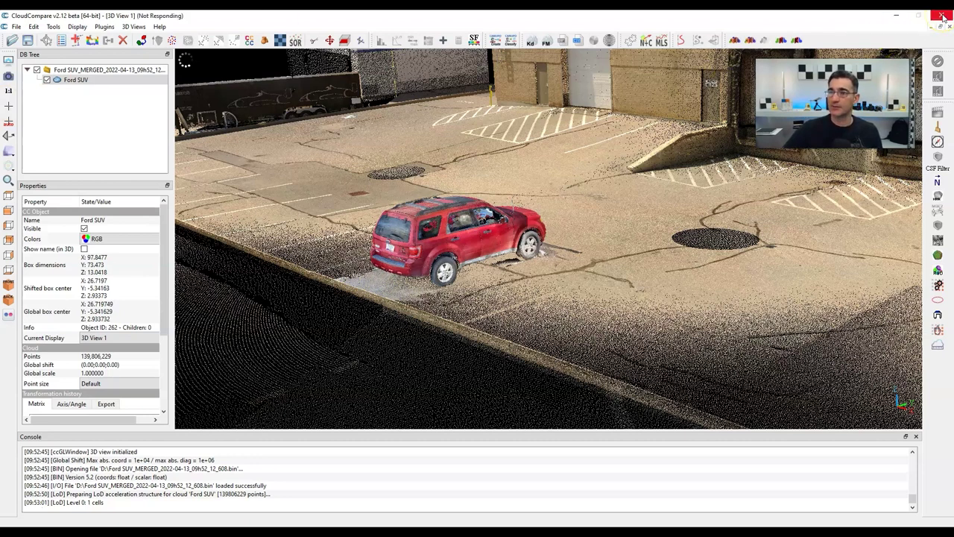
pyautogui.click(474, 286)
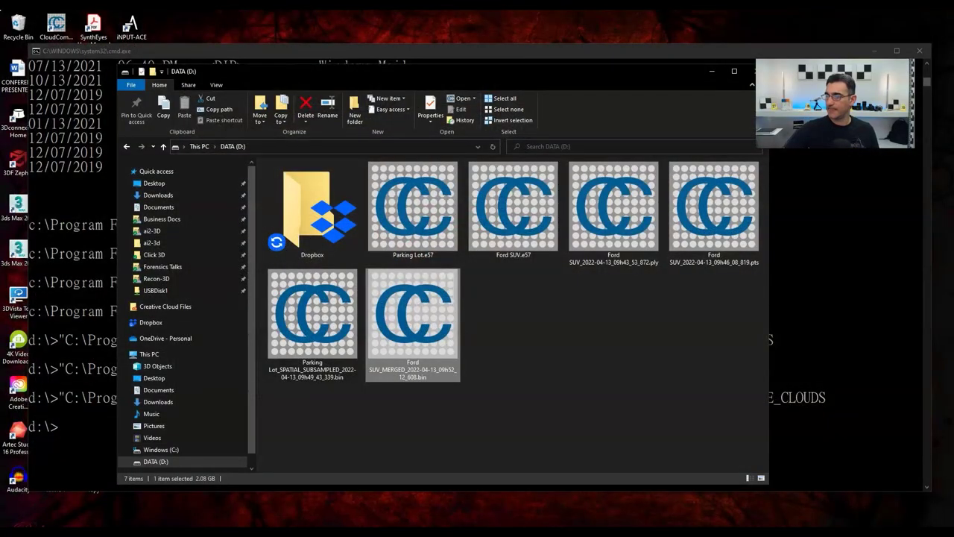
pyautogui.click(539, 401)
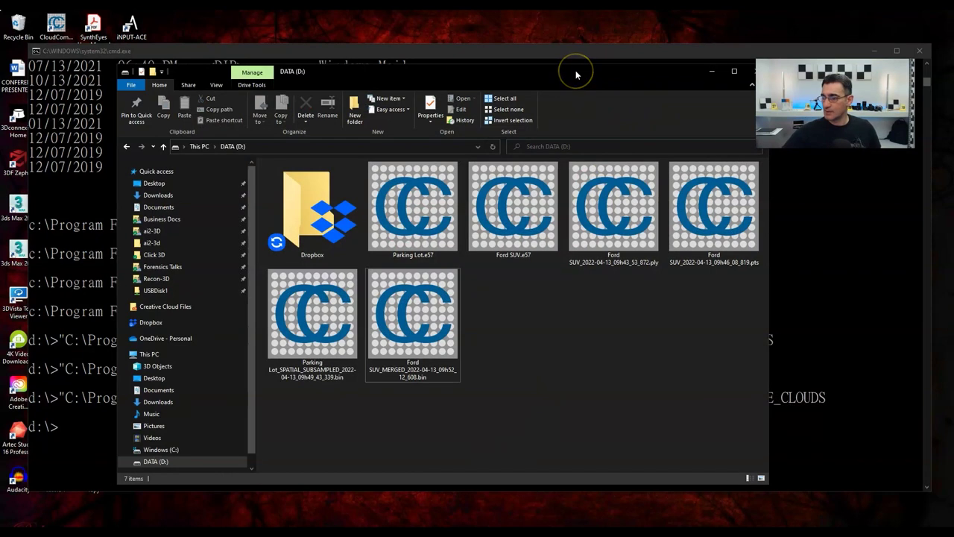
pyautogui.click(711, 71)
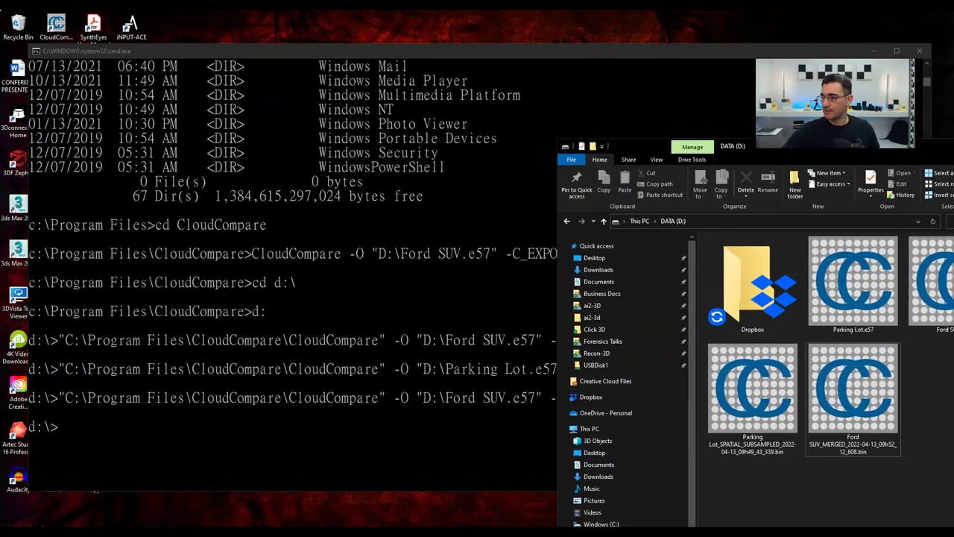
pyautogui.scroll(-2, 185, 364)
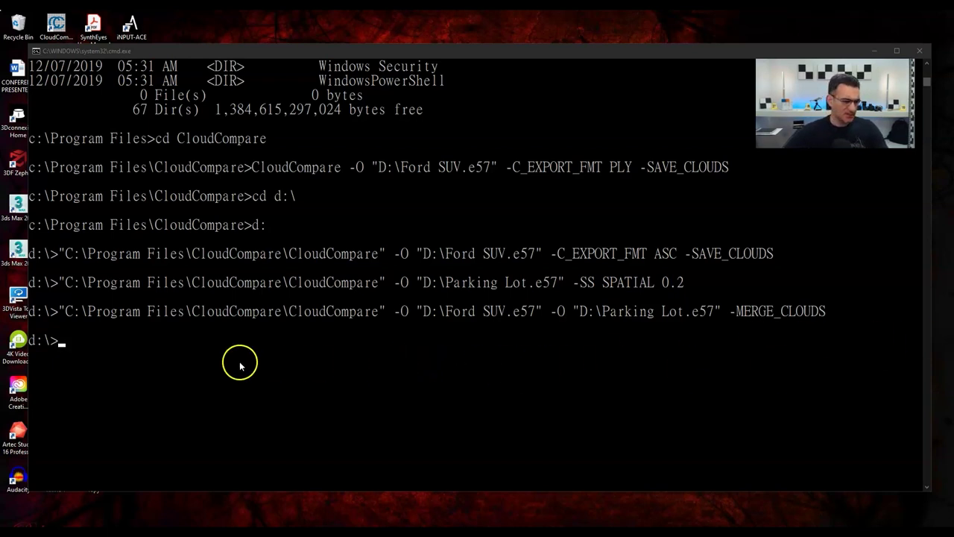
# In the Command Prompt, enter "C:\Program Files\CloudCompare\CloudCompare" -O "D:\Ford SUV.e57" -SOR 6 0.5 and review both SOR parameters.
pyautogui.click(92, 343)
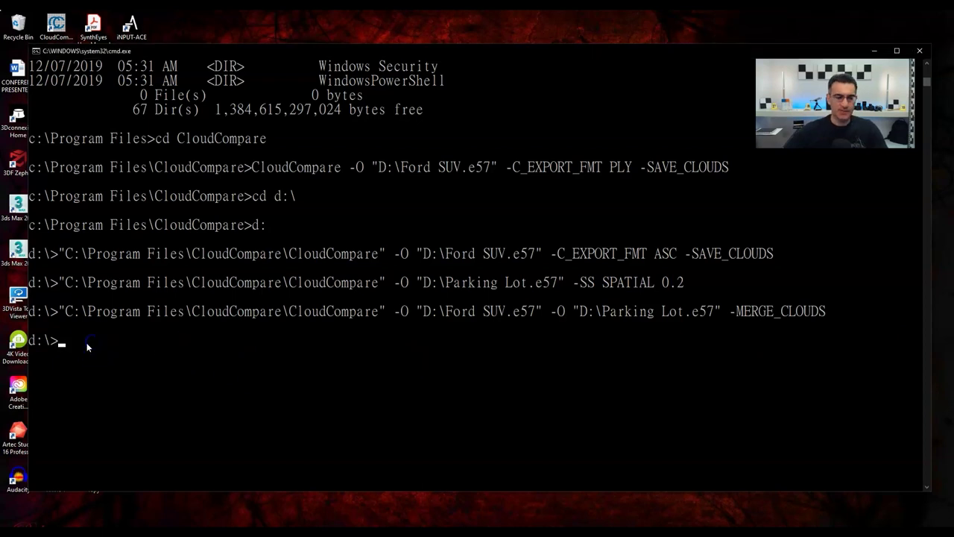
pyautogui.hotkey('ctrl', 'v')
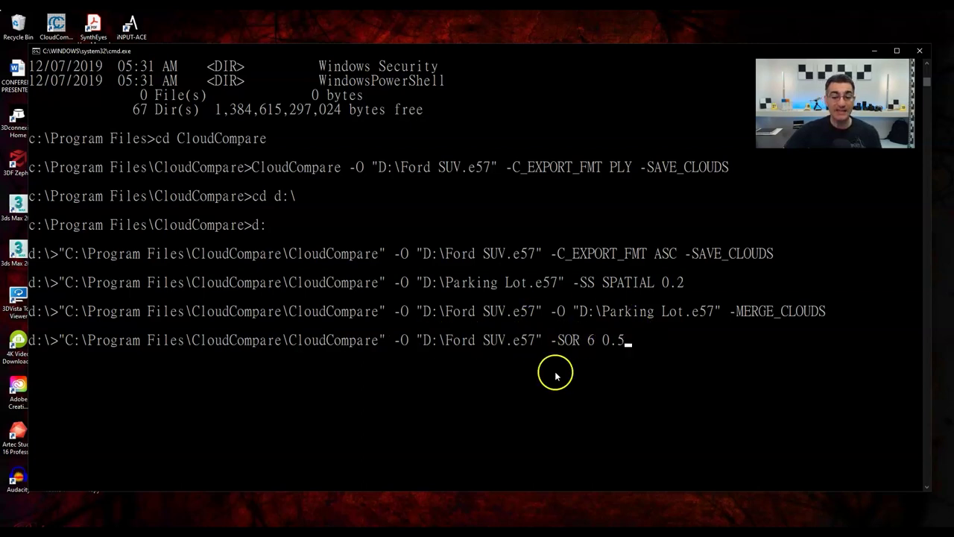
pyautogui.click(592, 340)
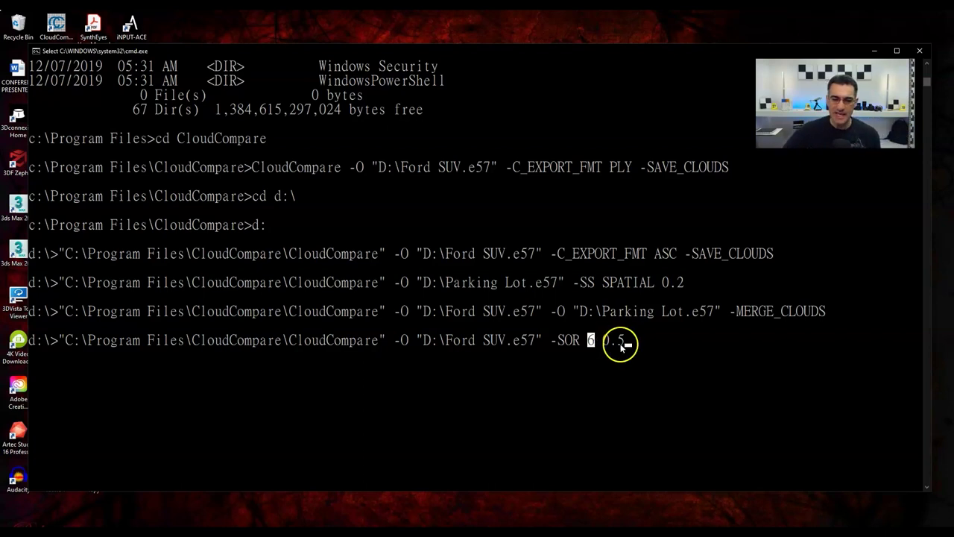
pyautogui.moveTo(603, 340); pyautogui.dragTo(623, 342)
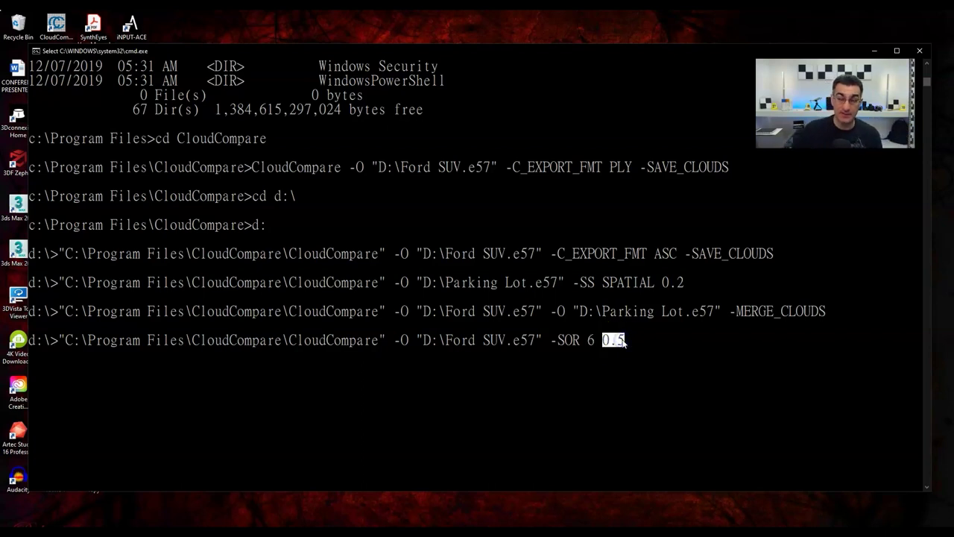
pyautogui.click(623, 342)
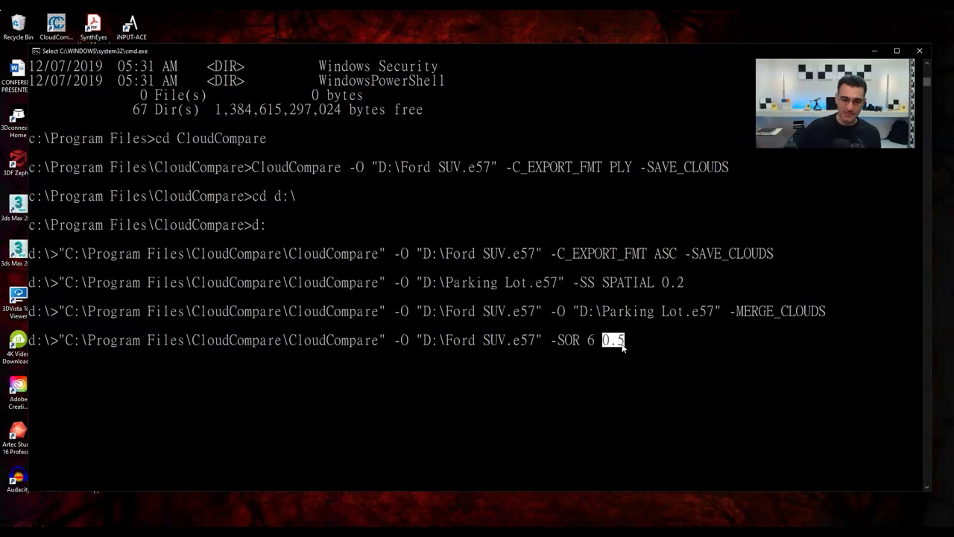
# Change the second SOR parameter to 0.3, run the command and acknowledge the finished job.
pyautogui.click(617, 341)
pyautogui.click(629, 342)
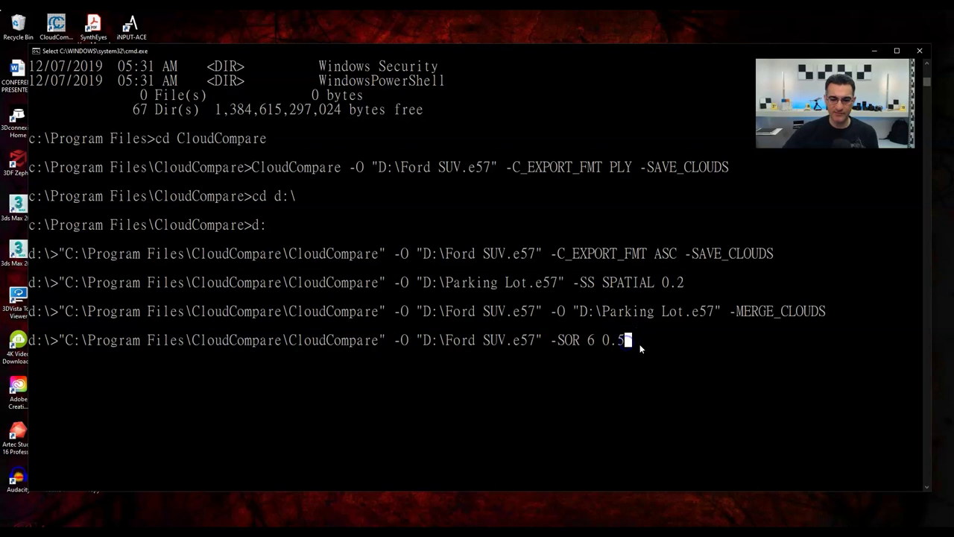
pyautogui.press('BackSpace')
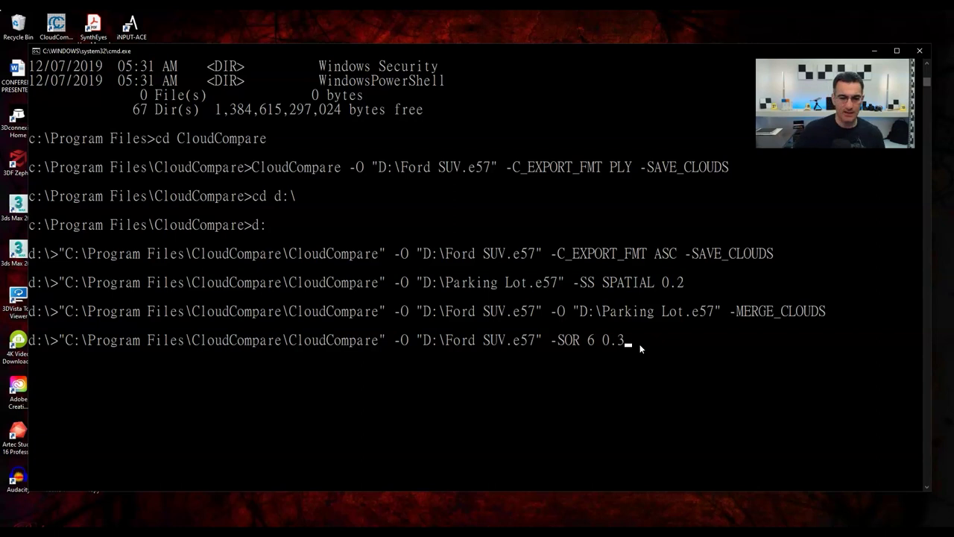
pyautogui.write('3')
pyautogui.press('Return')
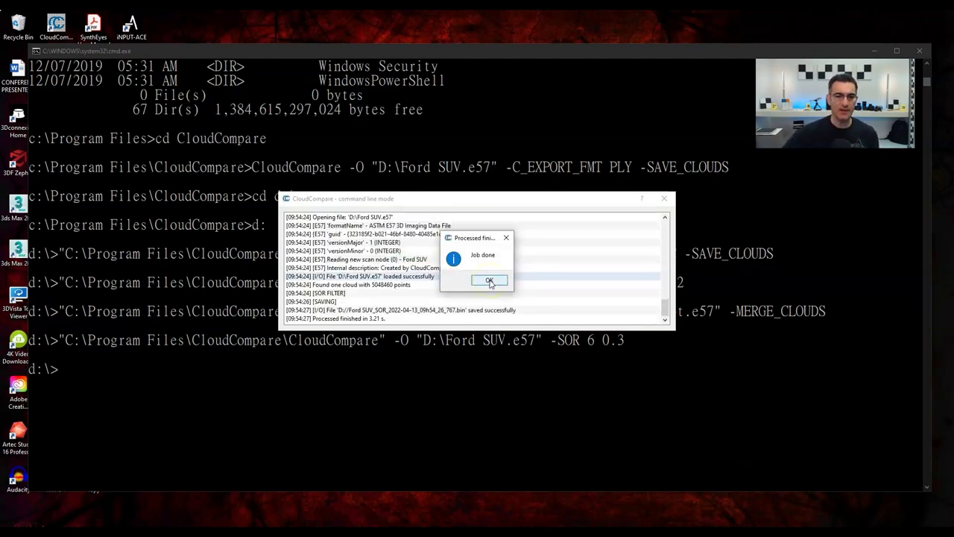
pyautogui.click(489, 281)
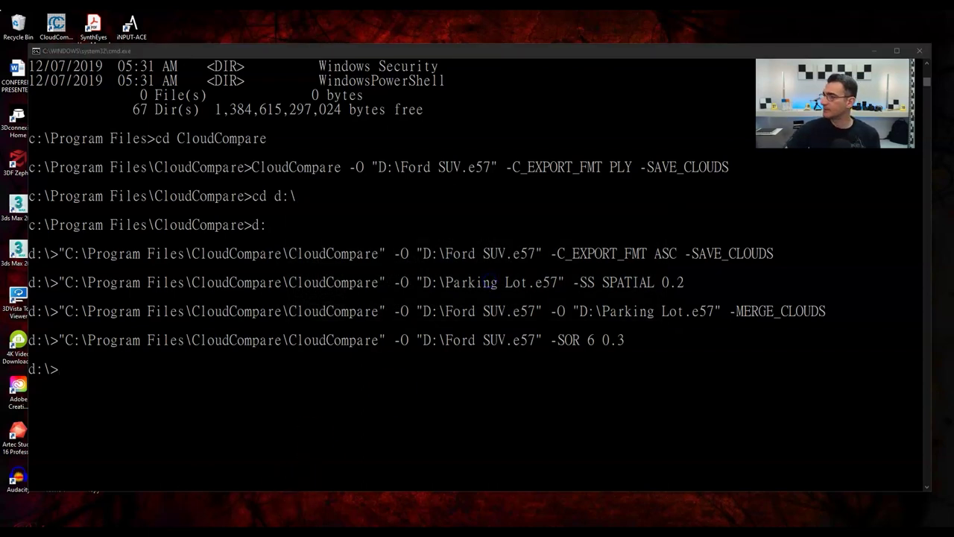
# Locate the Ford SUV SOR bin file on the D: drive and open it in CloudCompare for a close front-side view.
pyautogui.hotkey('alt', 'Tab')
pyautogui.click(494, 364)
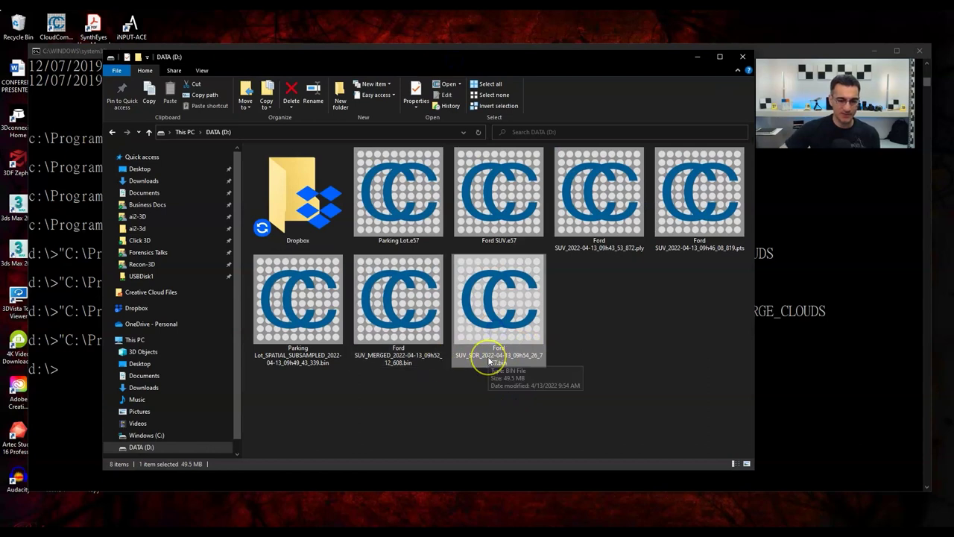
pyautogui.doubleClick(511, 318)
pyautogui.moveTo(535, 316); pyautogui.dragTo(550, 219)
pyautogui.moveTo(556, 272); pyautogui.dragTo(544, 238)
pyautogui.scroll(5, 552, 264)
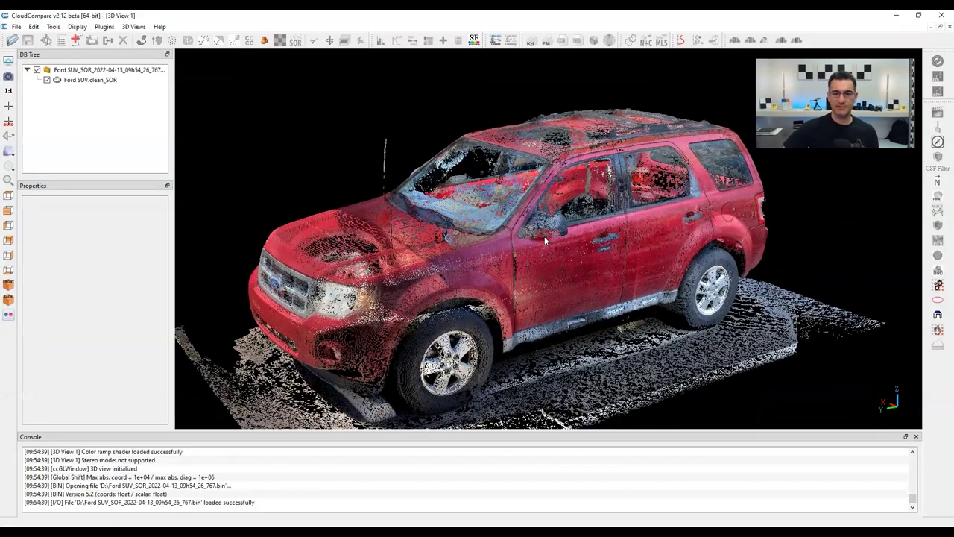
# Load the original Ford SUV.e57 from the D: drive alongside the filtered cloud.
pyautogui.click(12, 39)
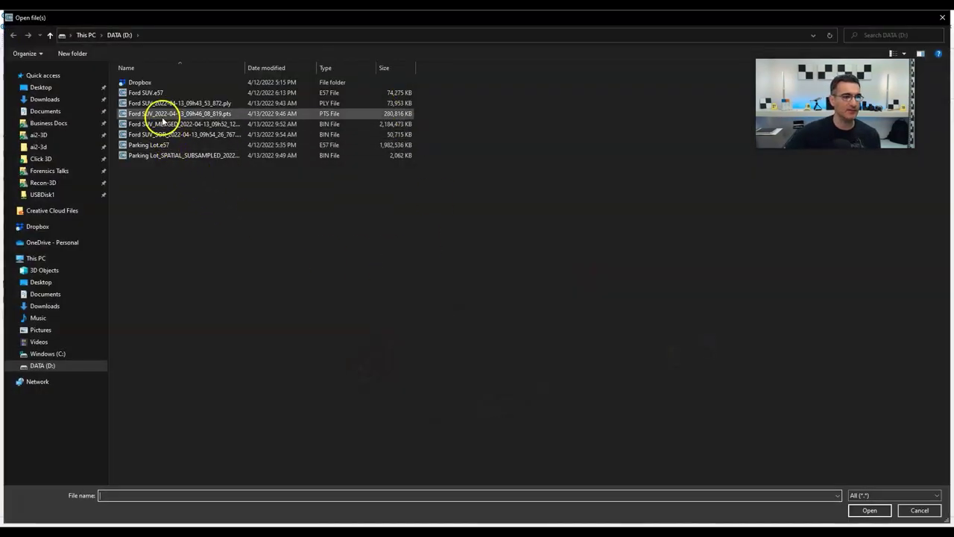
pyautogui.doubleClick(153, 92)
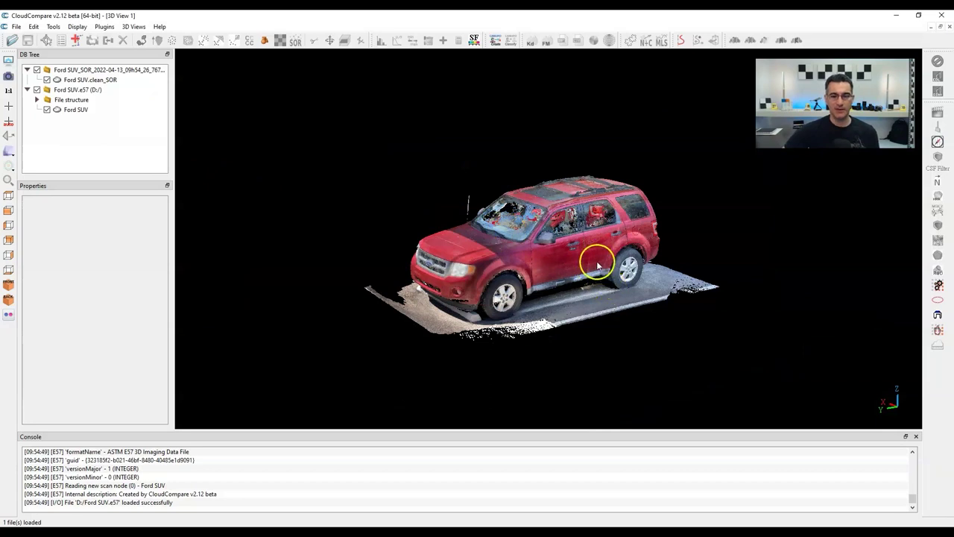
pyautogui.scroll(5, 596, 264)
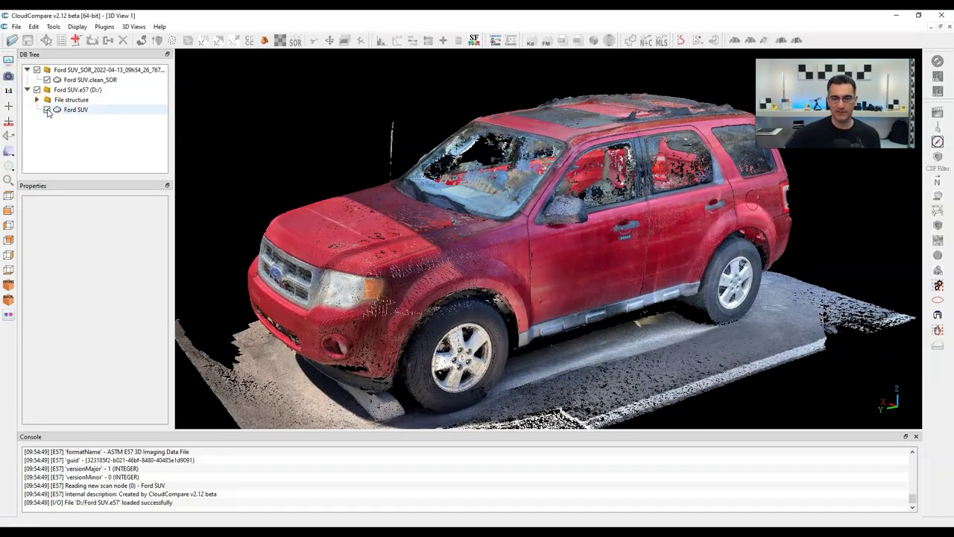
# Toggle the original Ford SUV cloud's visibility to compare it with the SOR-cleaned cloud, then hide it and inspect the filtered SUV.
pyautogui.click(46, 109)
pyautogui.click(46, 109)
pyautogui.click(46, 110)
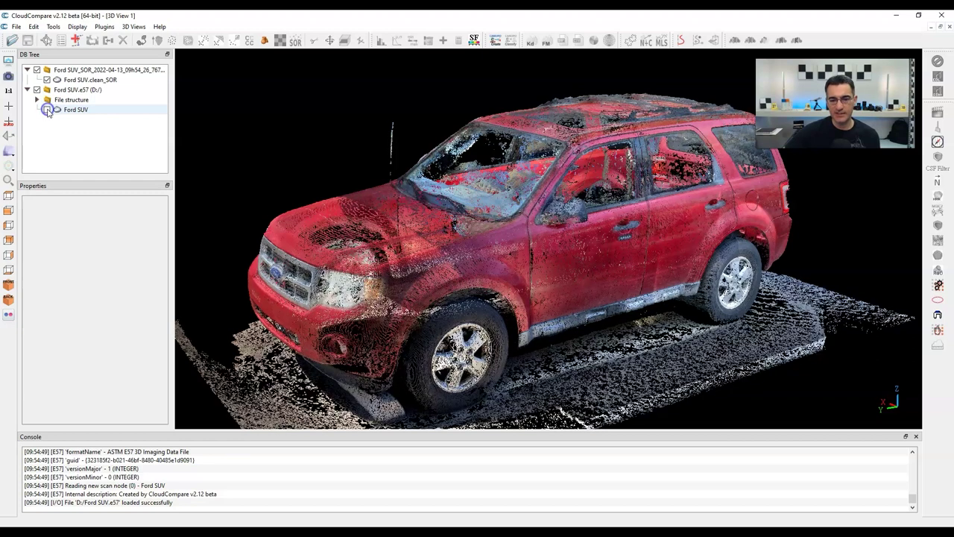
pyautogui.click(46, 109)
pyautogui.click(46, 110)
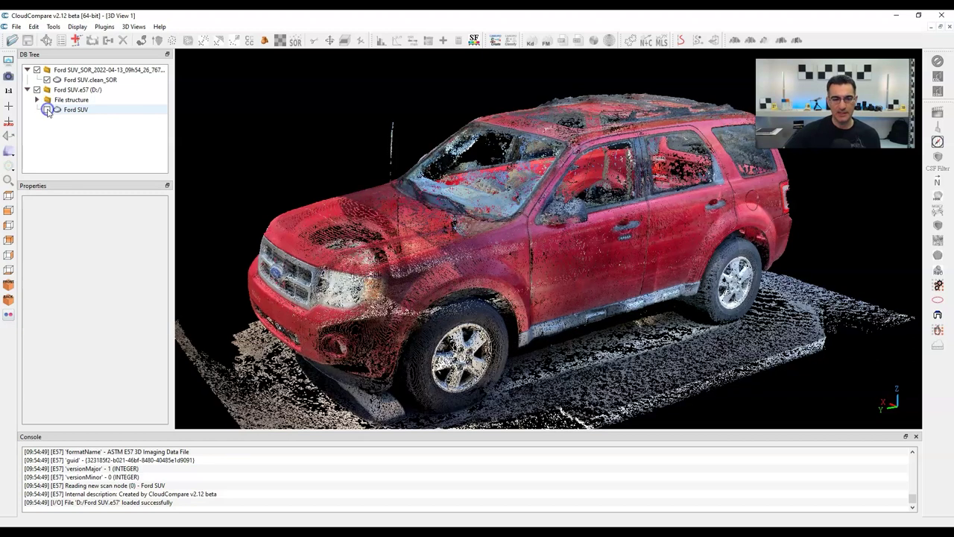
pyautogui.click(46, 109)
pyautogui.click(46, 110)
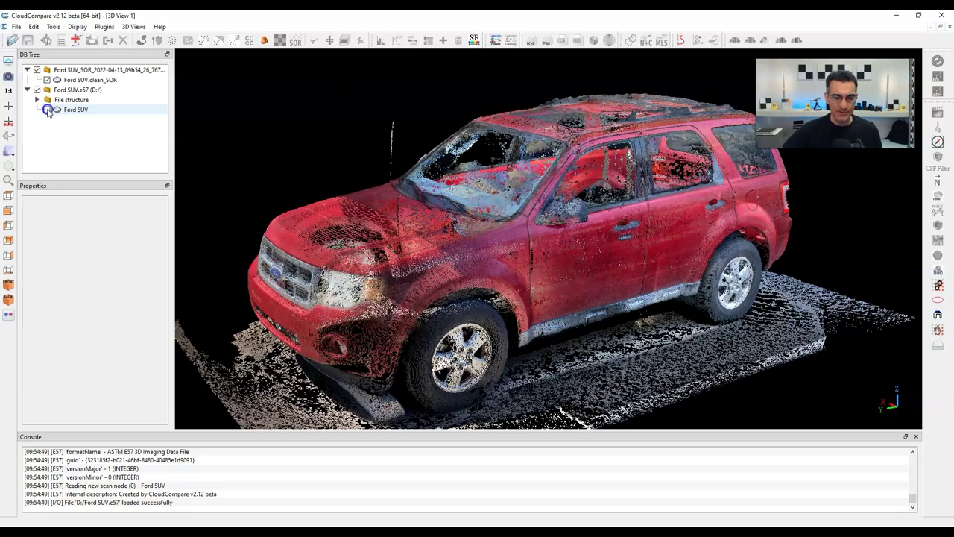
pyautogui.click(46, 109)
pyautogui.click(46, 110)
pyautogui.click(46, 110)
pyautogui.click(46, 110)
pyautogui.moveTo(601, 277); pyautogui.dragTo(579, 290)
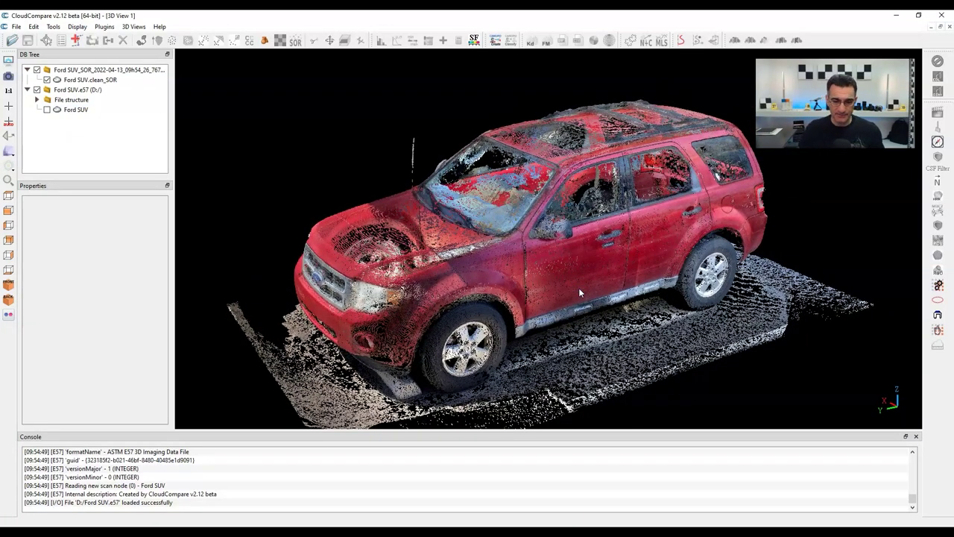
pyautogui.moveTo(441, 280)
pyautogui.mouseDown()
pyautogui.moveTo(454, 273)
pyautogui.moveTo(537, 280)
pyautogui.mouseUp()
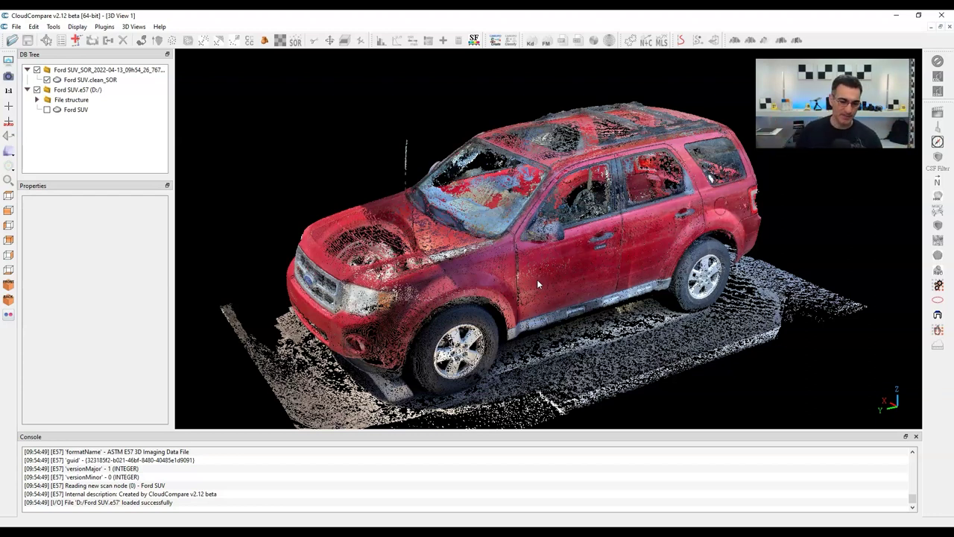
pyautogui.moveTo(536, 279); pyautogui.dragTo(547, 277)
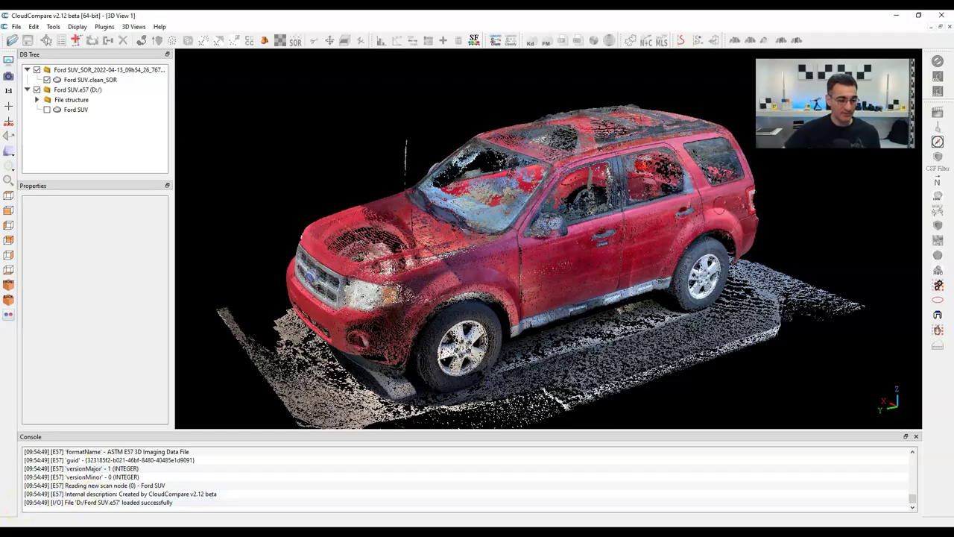
# Switch to Chrome, search for "cloudcompare command line" and open the CloudCompareWiki page on Command line mode.
pyautogui.hotkey('alt', 'Tab')
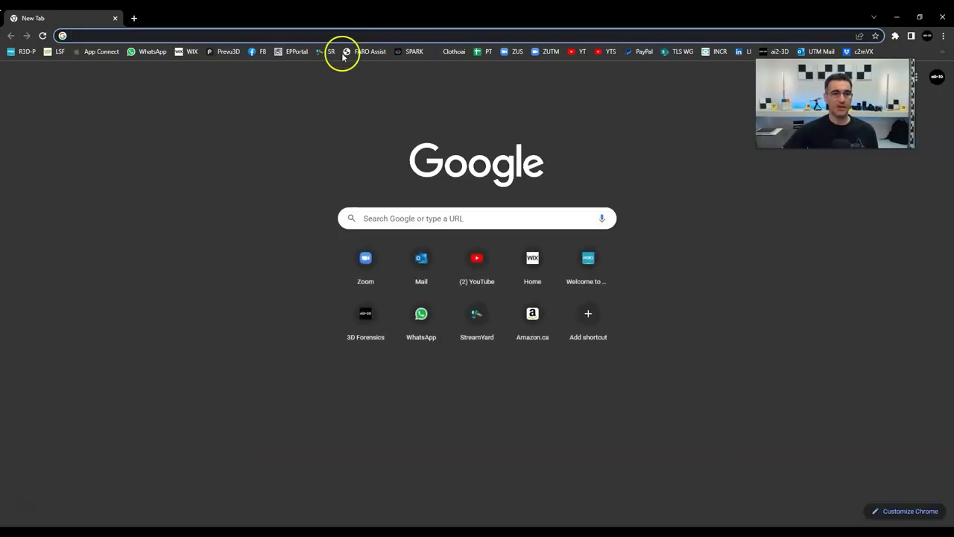
pyautogui.click(358, 36)
pyautogui.write('clou')
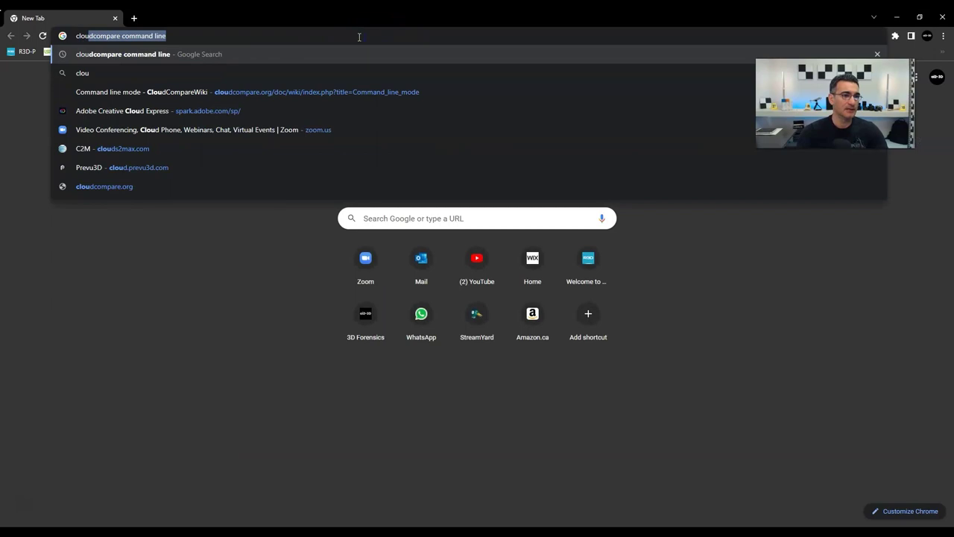
pyautogui.press('Return')
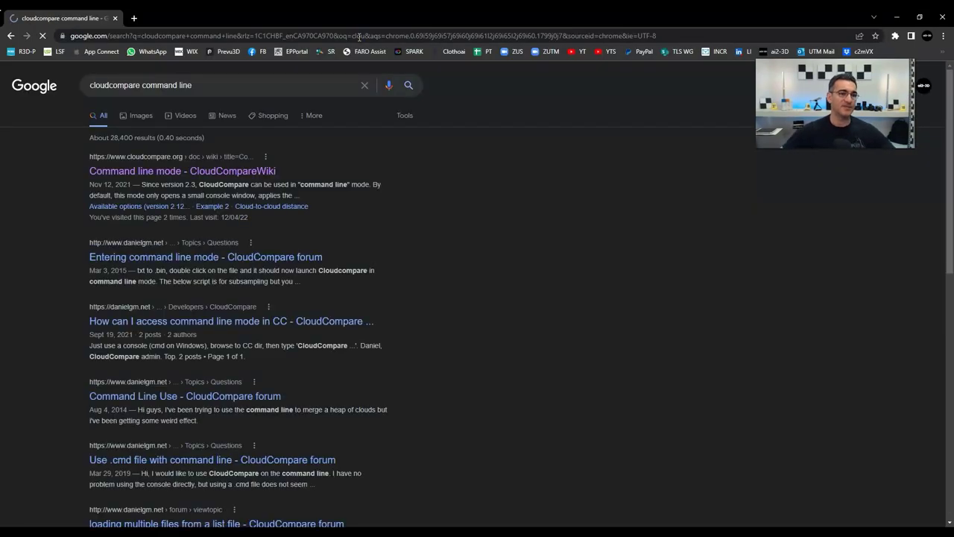
pyautogui.click(129, 172)
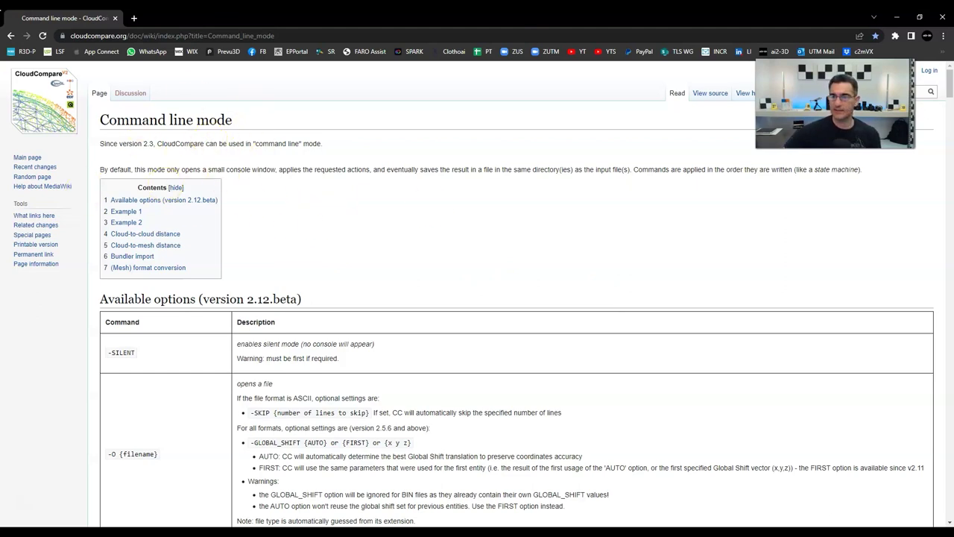
# Examine the wiki's available options table, from the file opening, feature and normals commands through distance and scalar field commands.
pyautogui.scroll(-3, 315, 247)
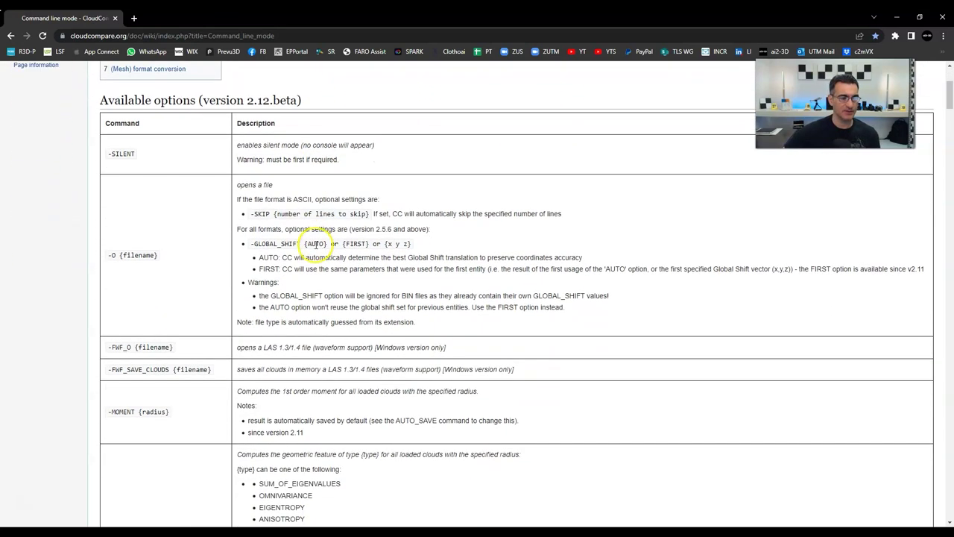
pyautogui.scroll(-1, 168, 197)
pyautogui.scroll(-5, 194, 334)
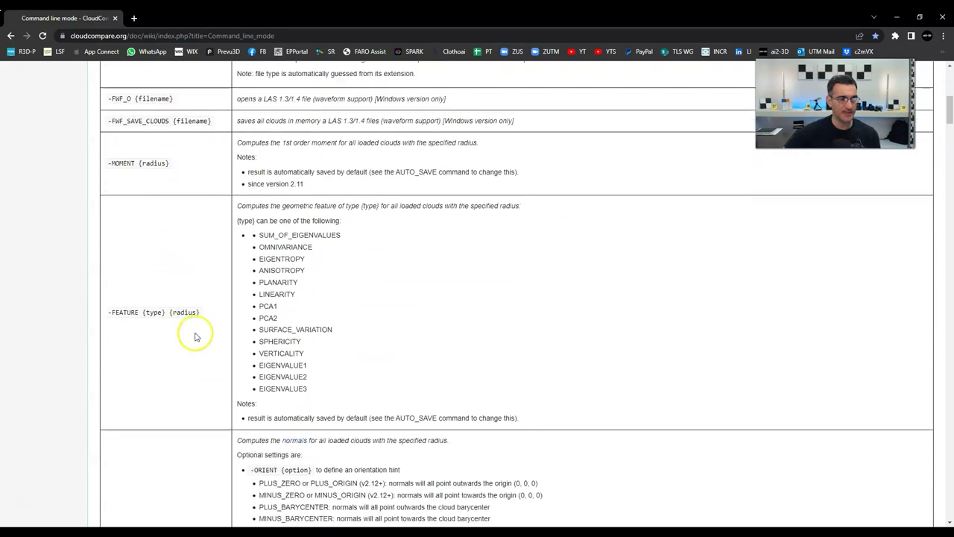
pyautogui.scroll(-12, 257, 315)
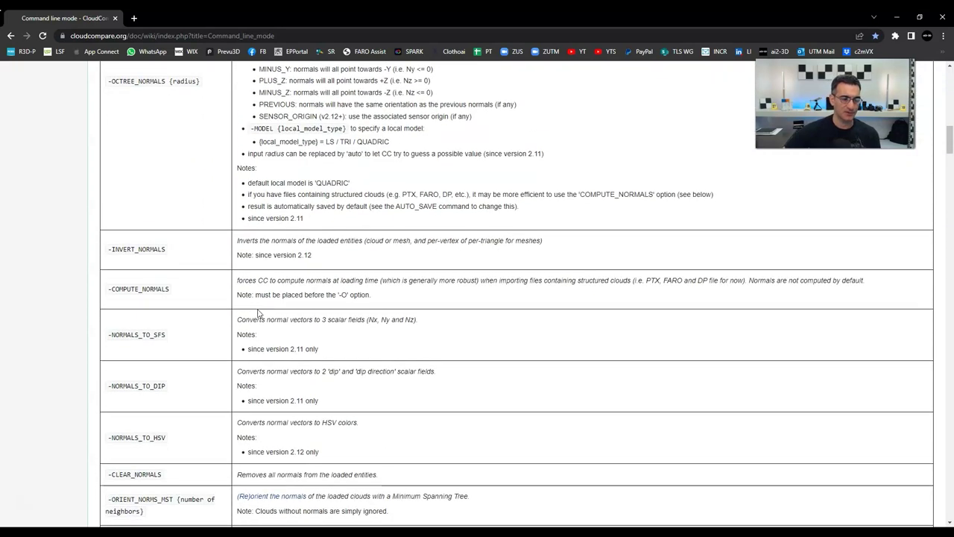
pyautogui.scroll(-12, 335, 239)
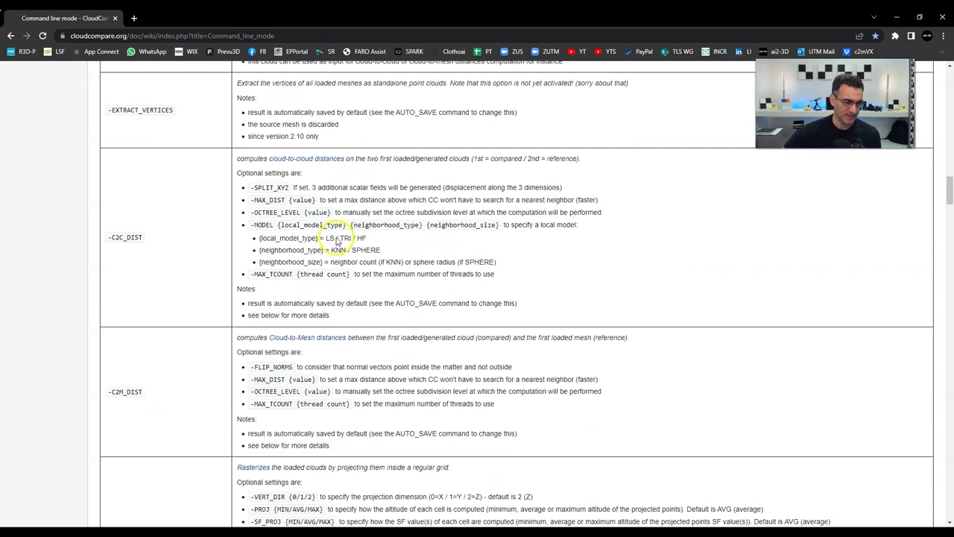
pyautogui.scroll(-12, 336, 237)
pyautogui.scroll(-12, 336, 237)
pyautogui.scroll(-10, 336, 241)
pyautogui.scroll(-12, 336, 241)
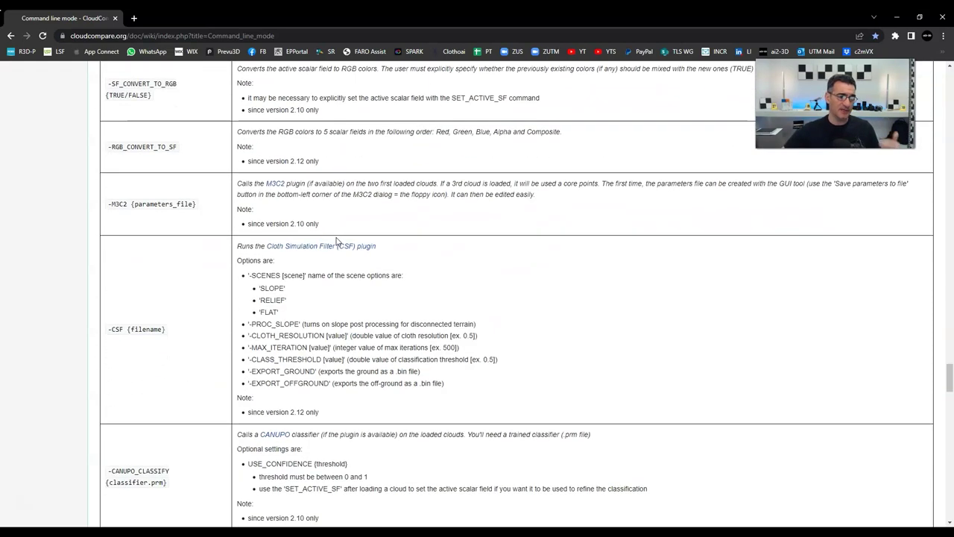
# Examine the plugin commands such as CSF, CANUPO and RANSAC, and the export format options further down the wiki table.
pyautogui.click(322, 251)
pyautogui.scroll(-6, 437, 266)
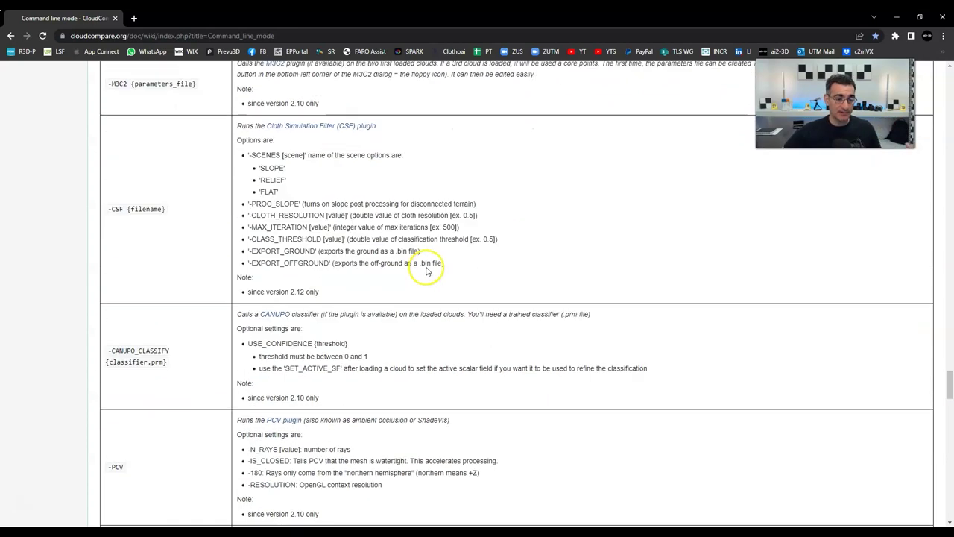
pyautogui.scroll(-10, 422, 275)
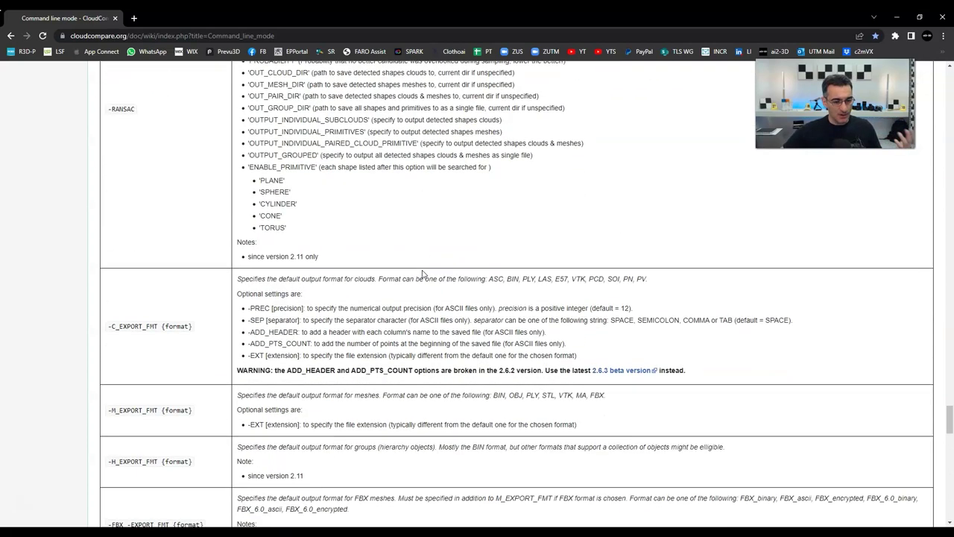
pyautogui.scroll(3, 421, 274)
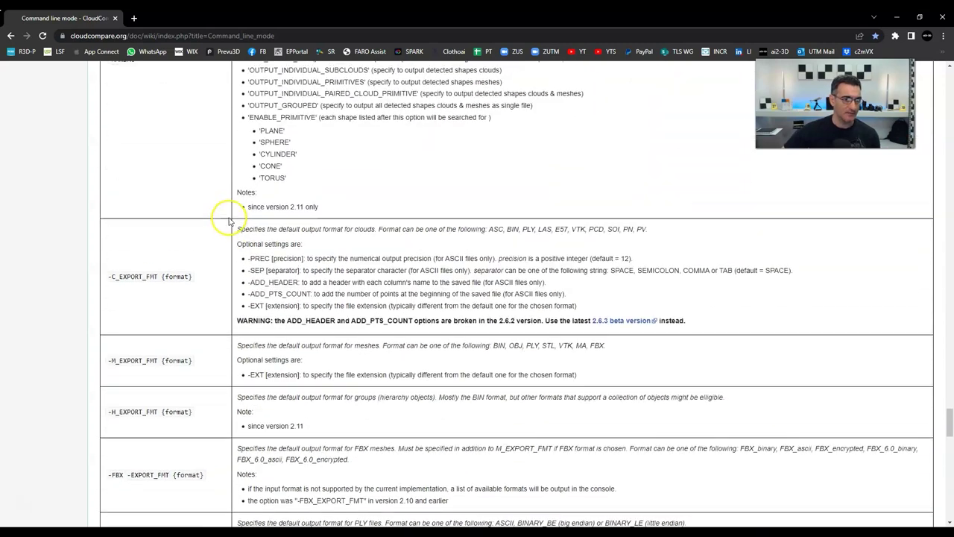
pyautogui.scroll(-4, 328, 287)
pyautogui.scroll(-3, 400, 282)
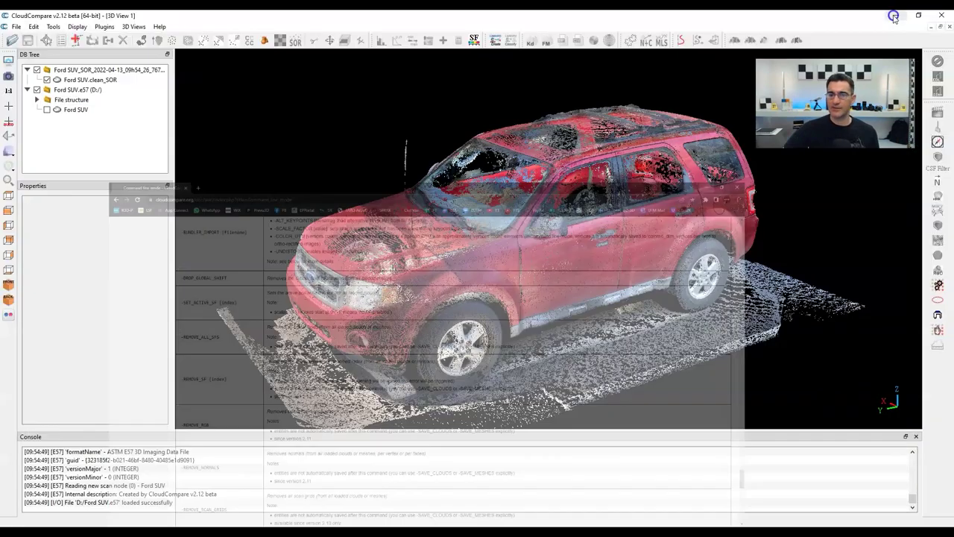
# Switch back to CloudCompare and look over the filtered SUV cloud from a lower front-side angle.
pyautogui.click(896, 16)
pyautogui.moveTo(444, 294); pyautogui.dragTo(526, 277)
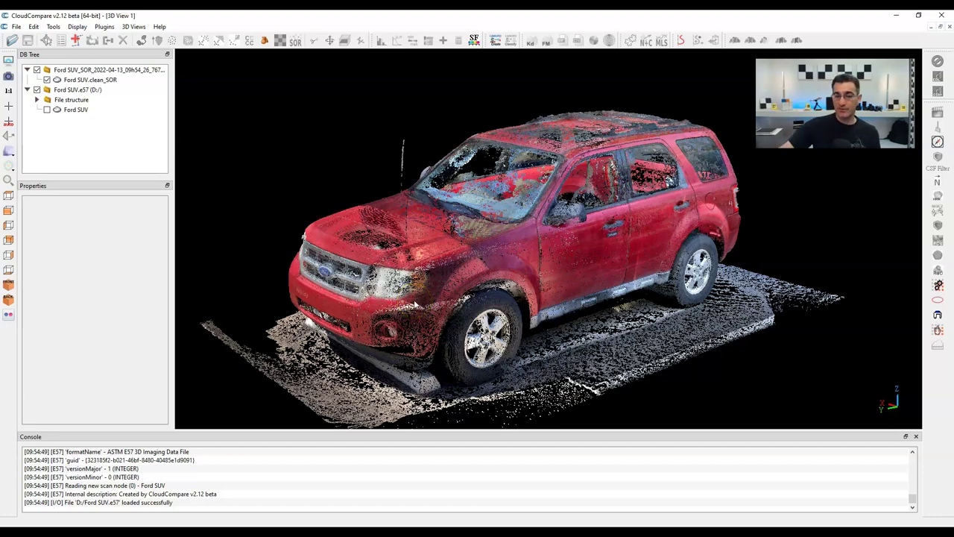
pyautogui.moveTo(415, 314); pyautogui.dragTo(522, 298)
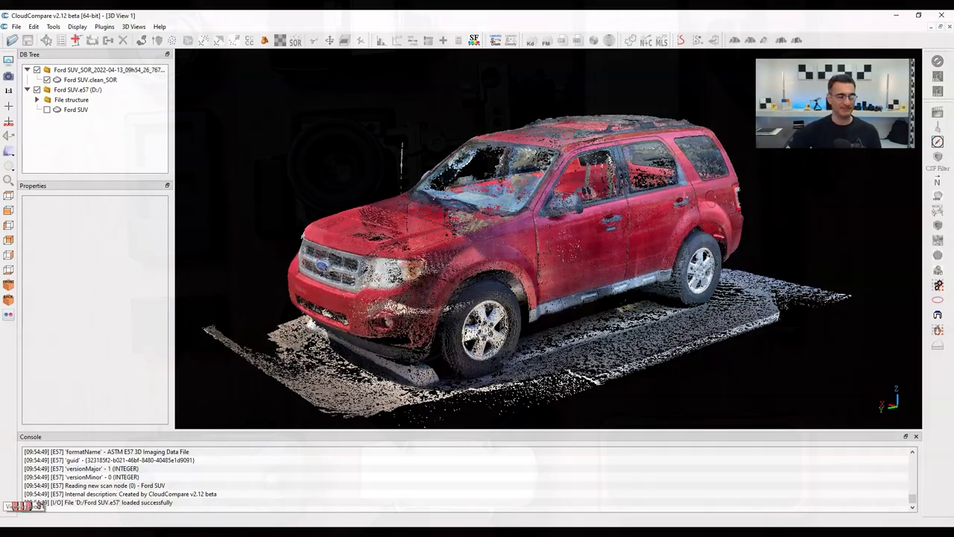